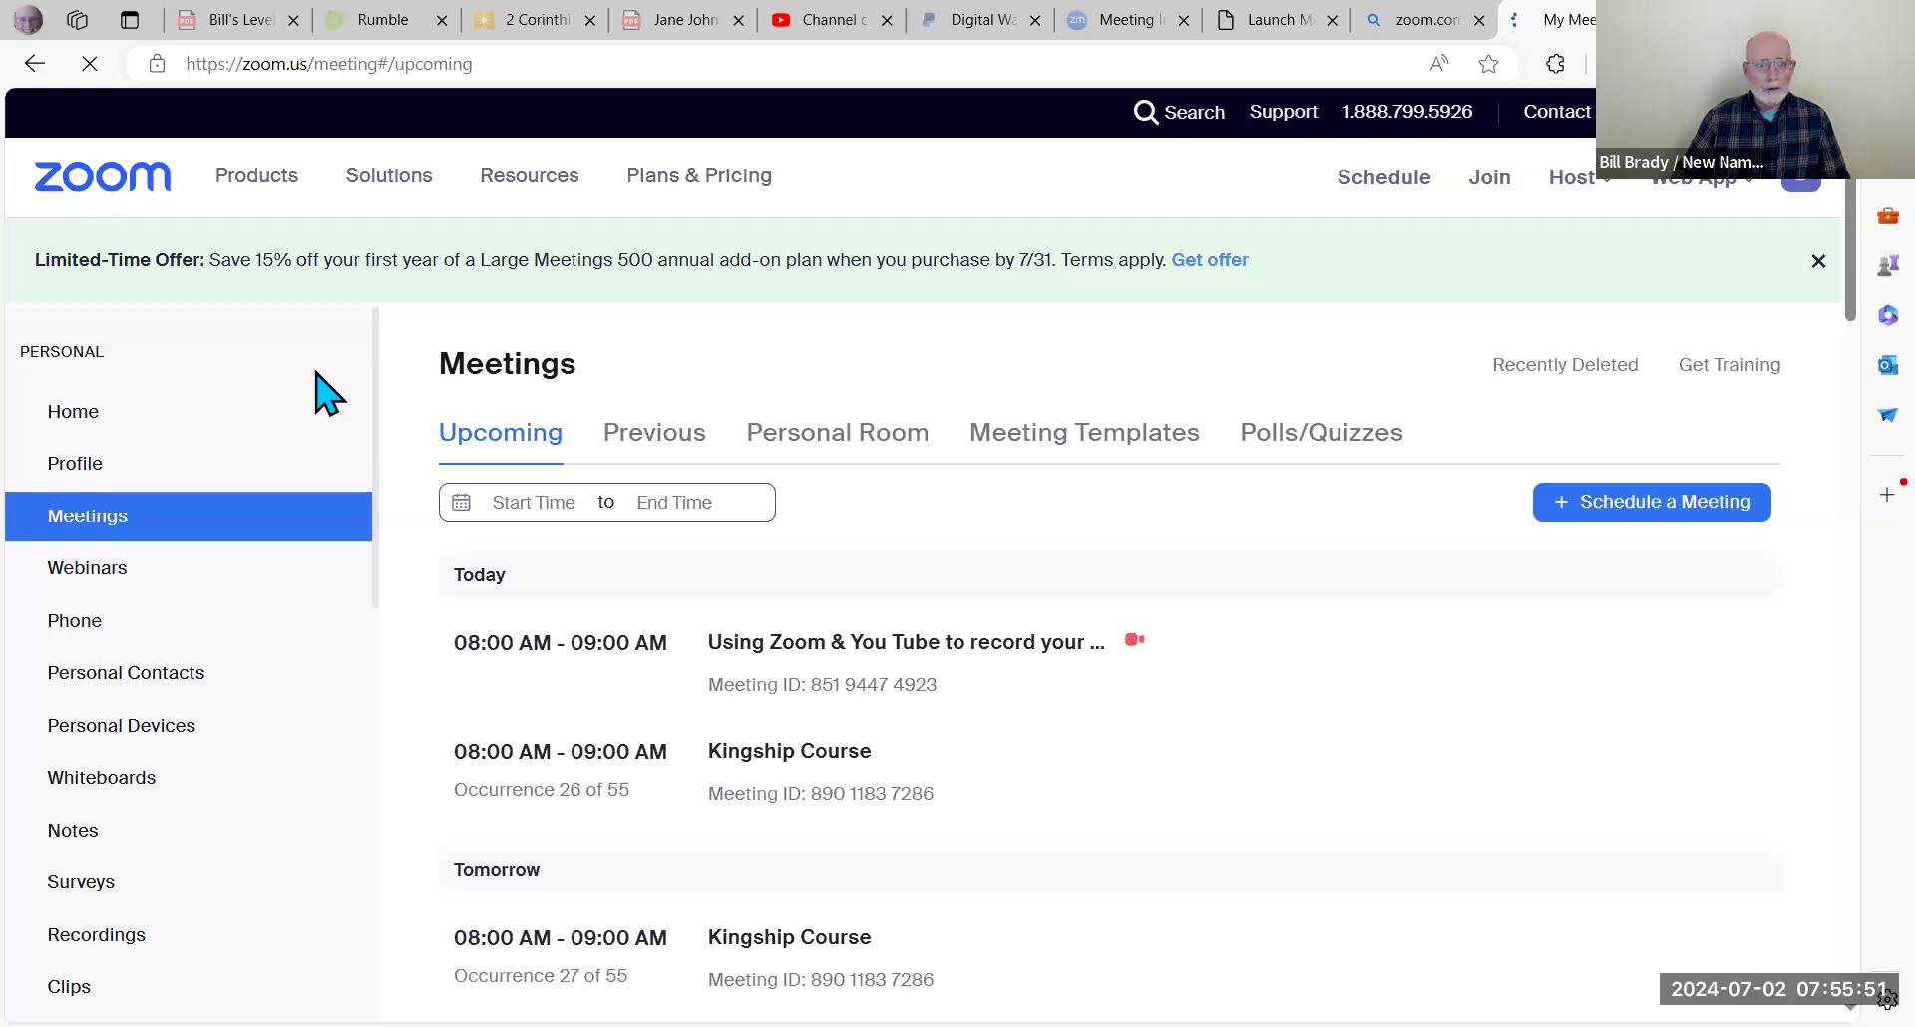
Step: Open Plans & Pricing and review Basic (free), Pro $13.32, Business $18.32 and Enterprise plan features
click(695, 185)
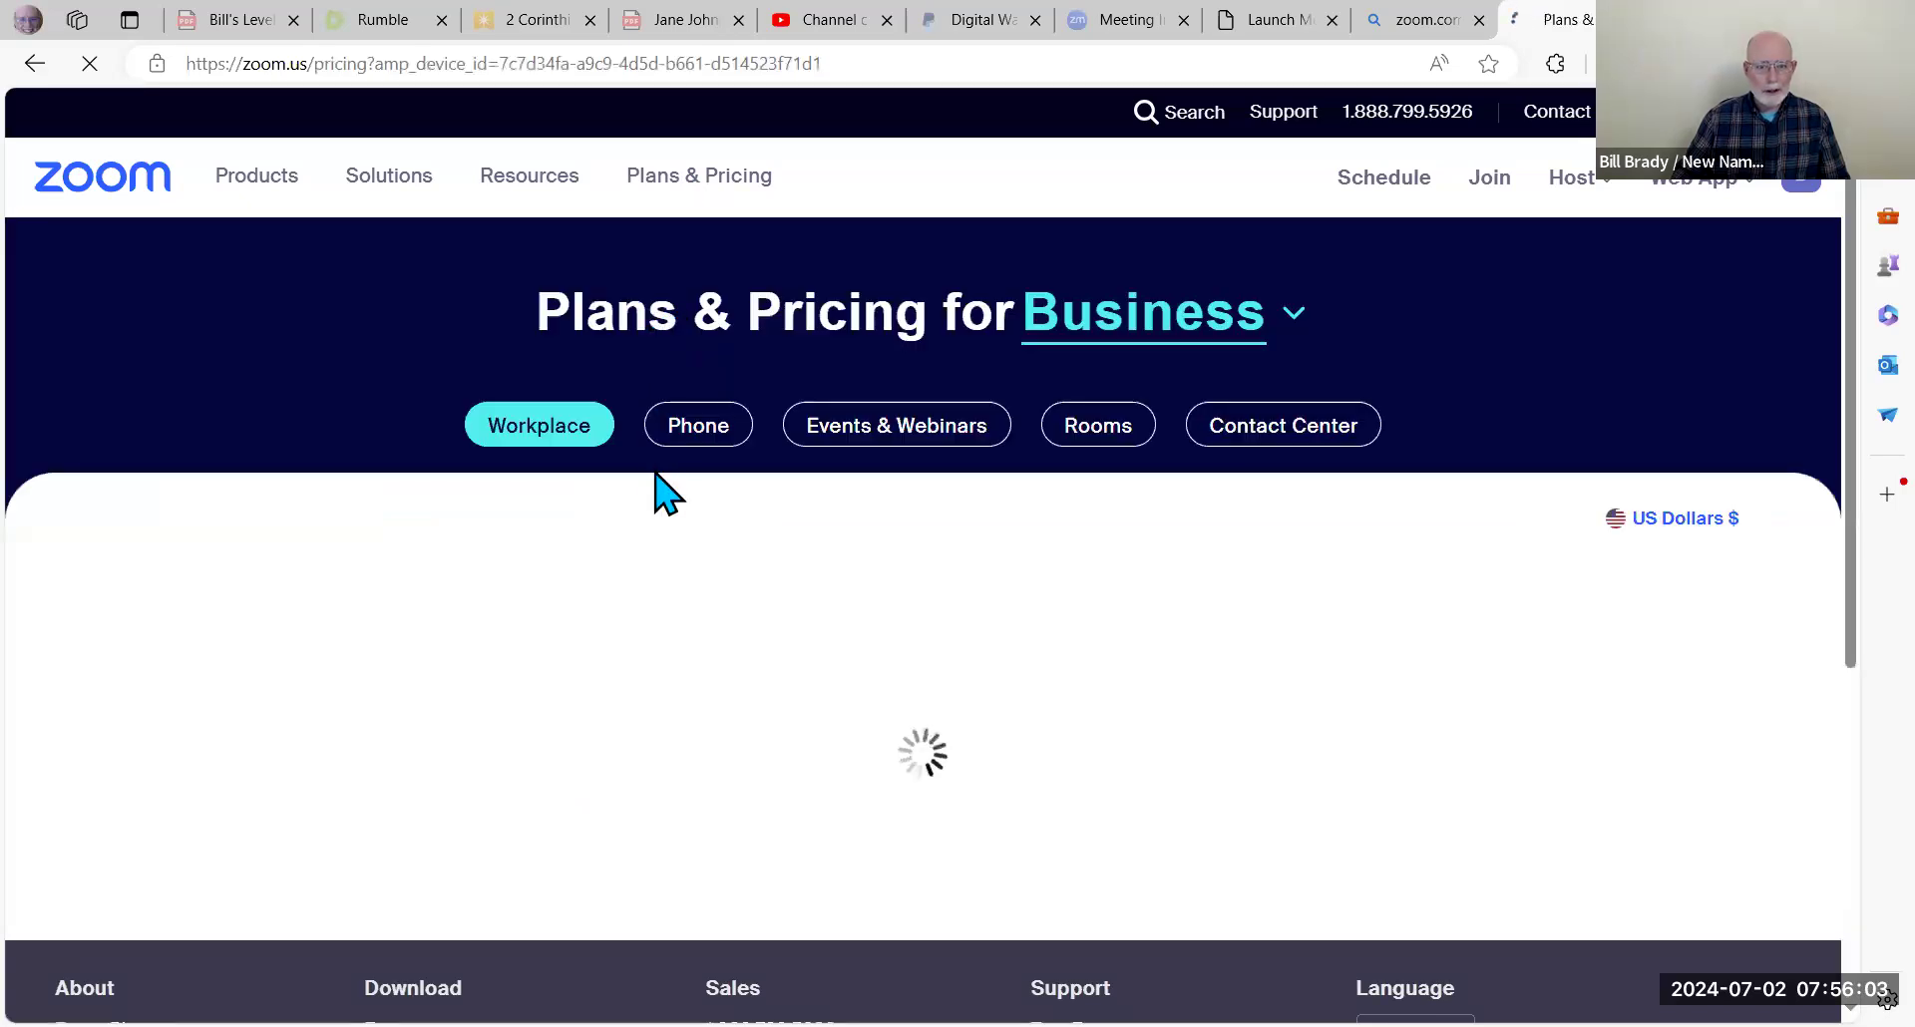
scroll(654, 472, down, 1)
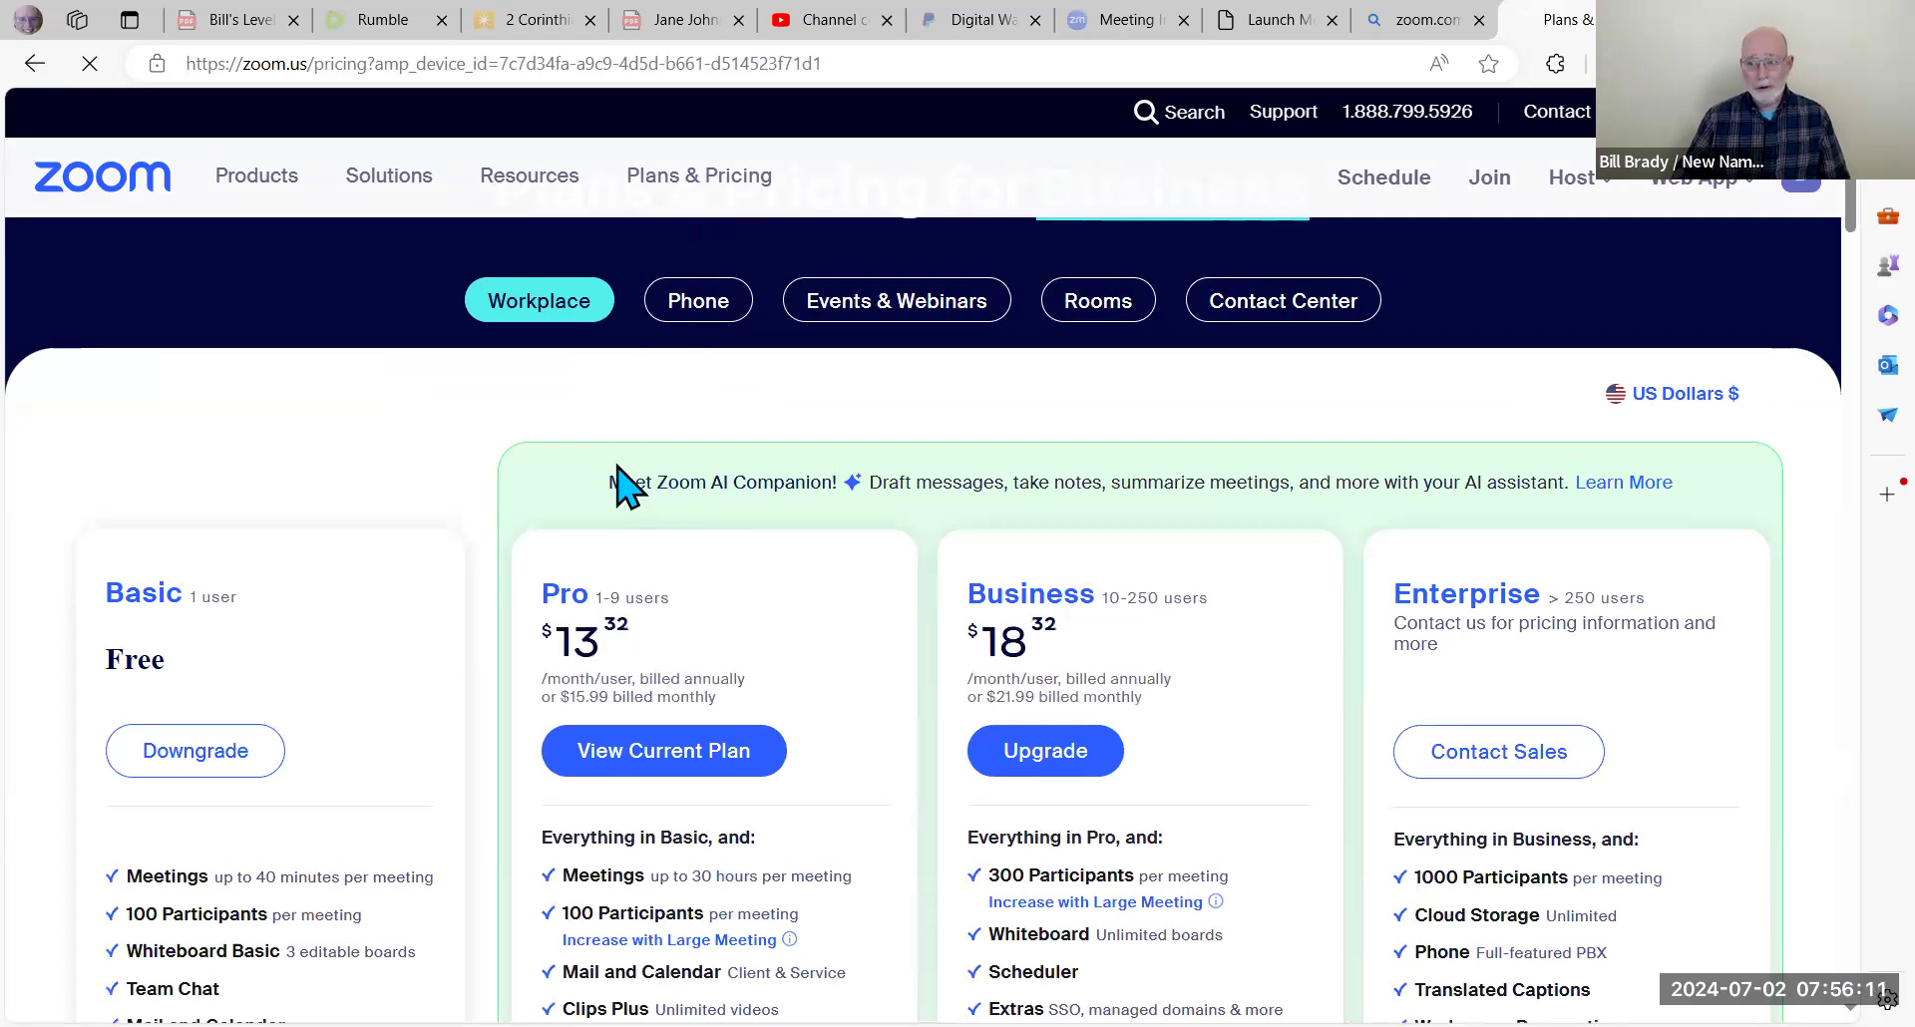
scroll(604, 459, down, 1)
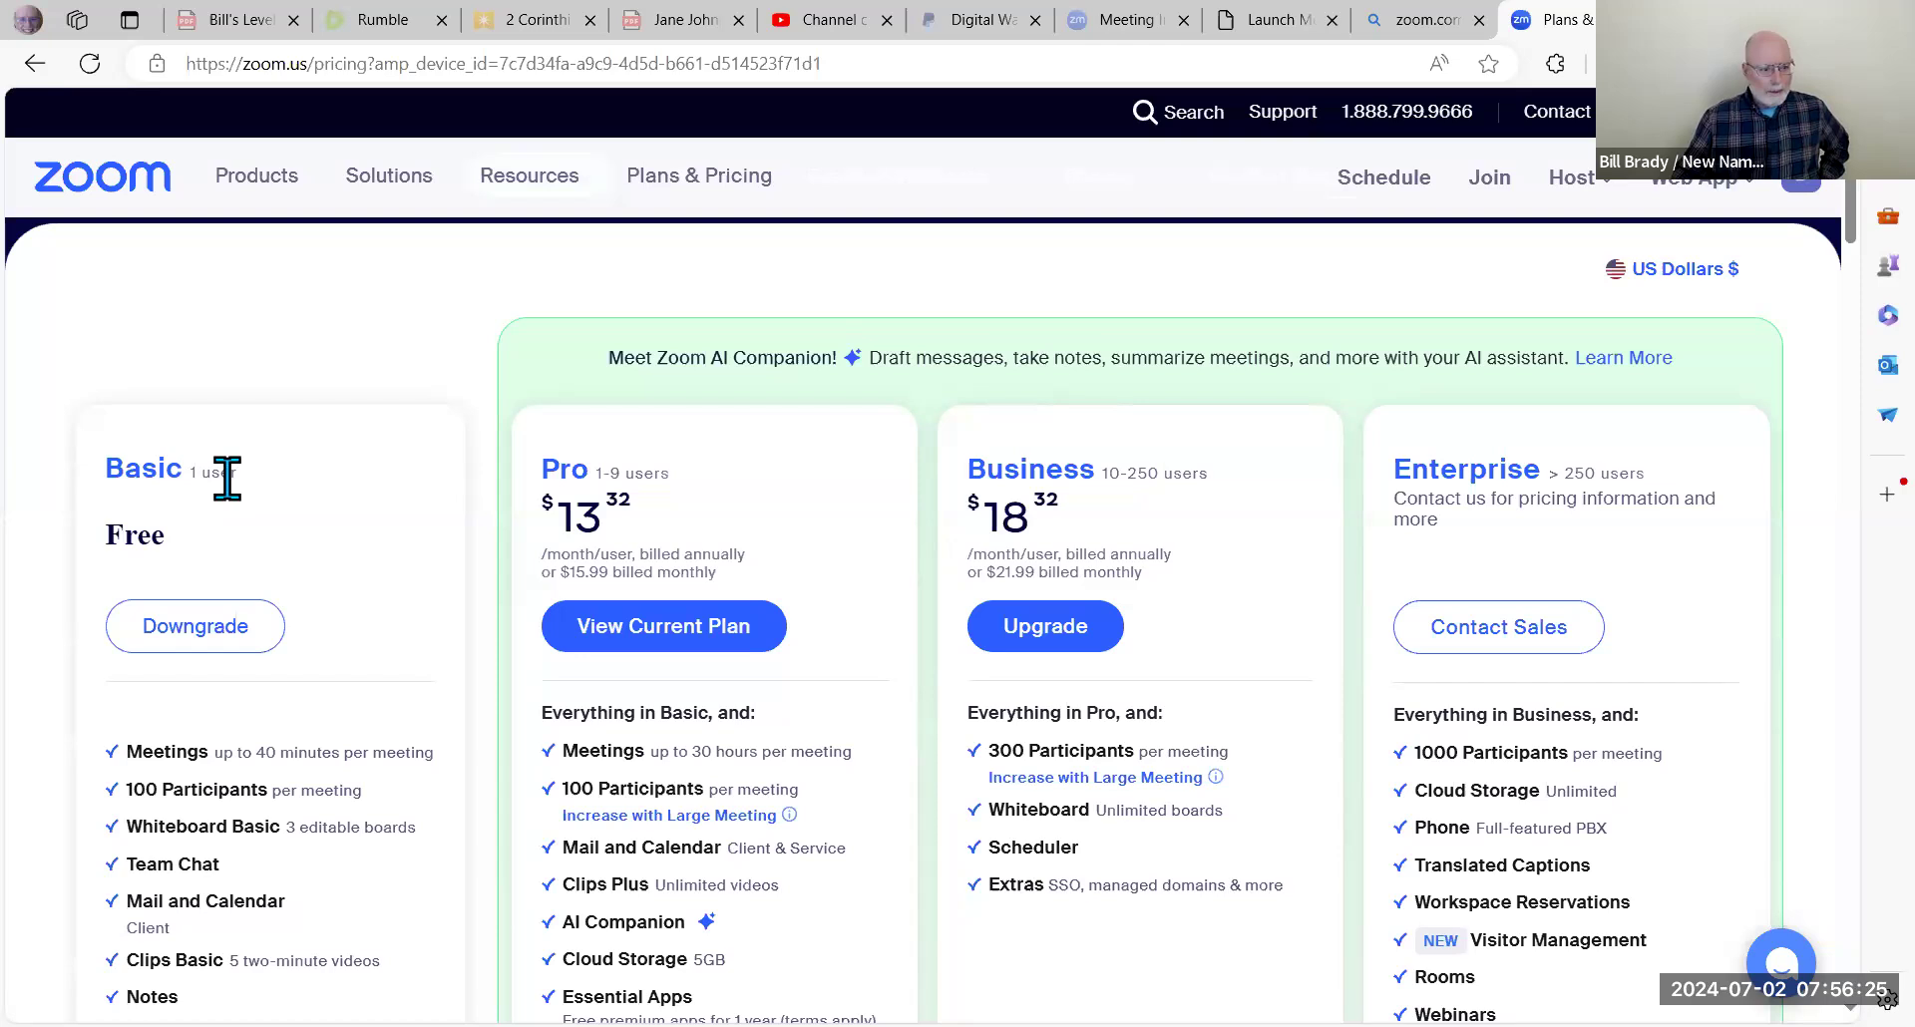
scroll(232, 494, down, 1)
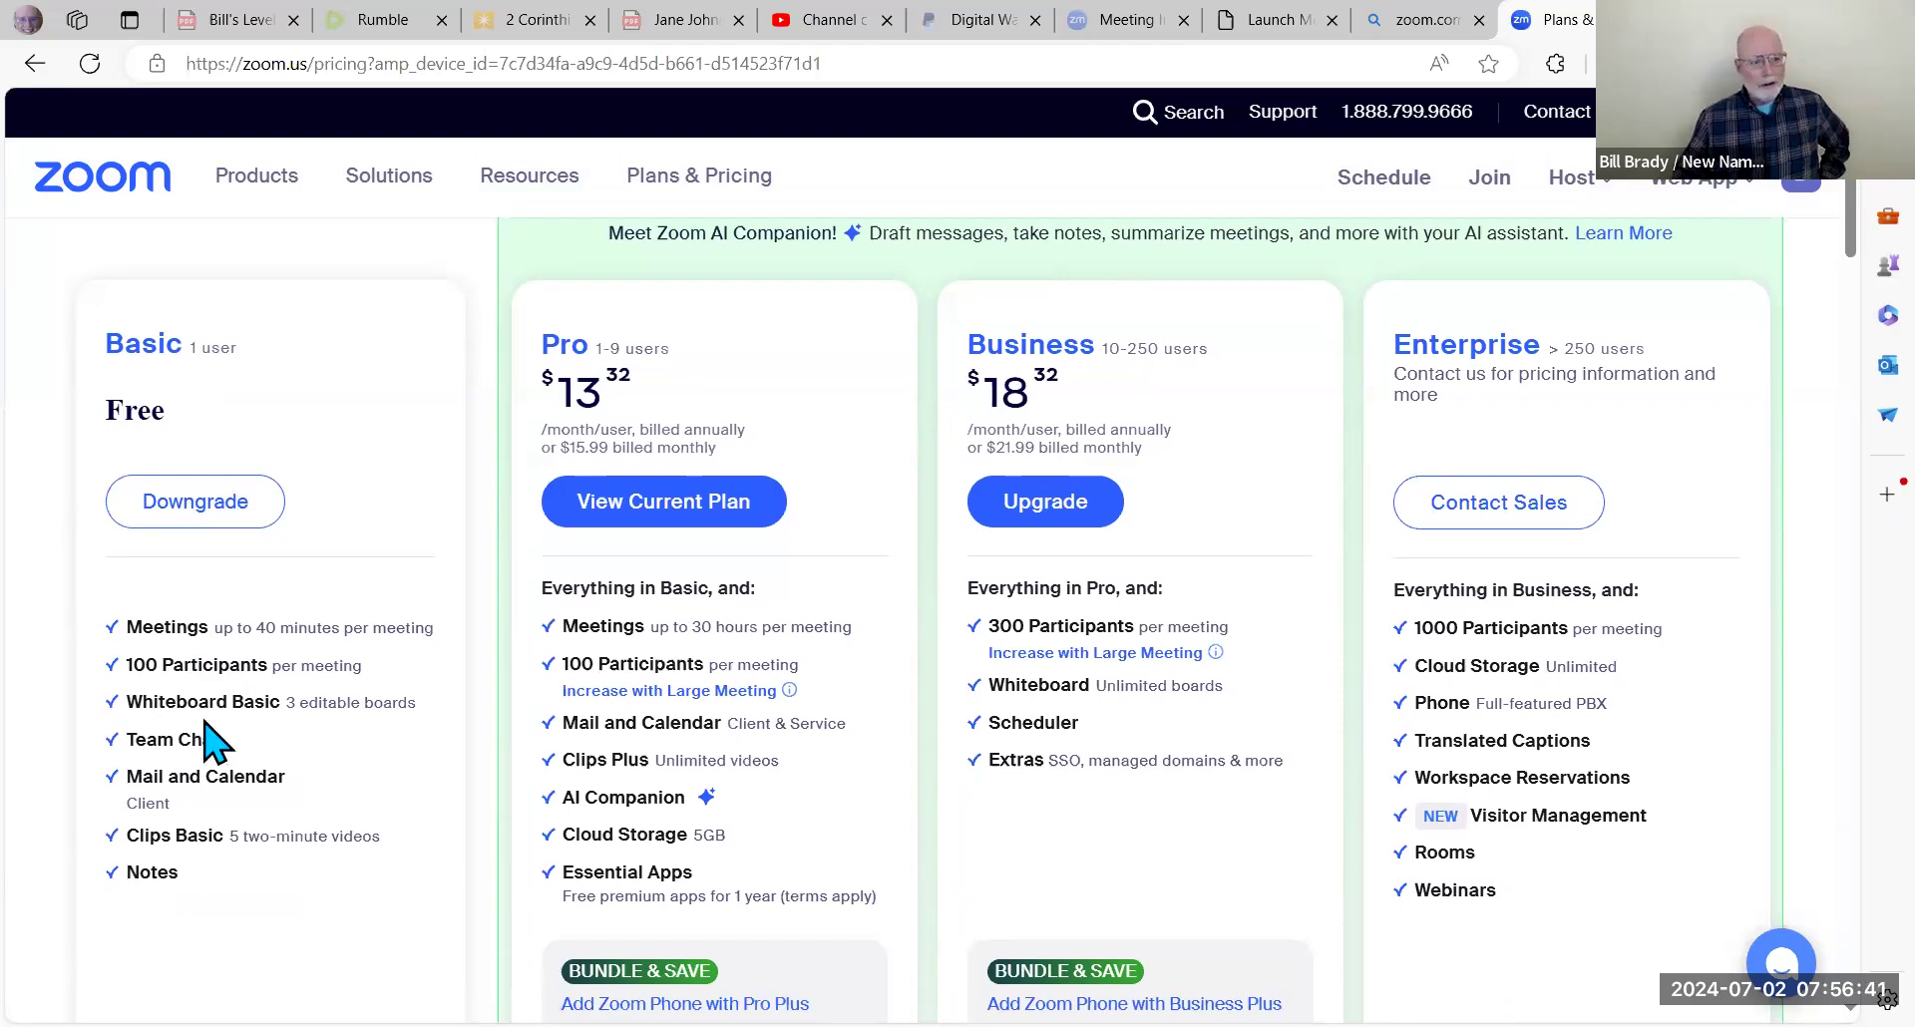
scroll(224, 723, up, 1)
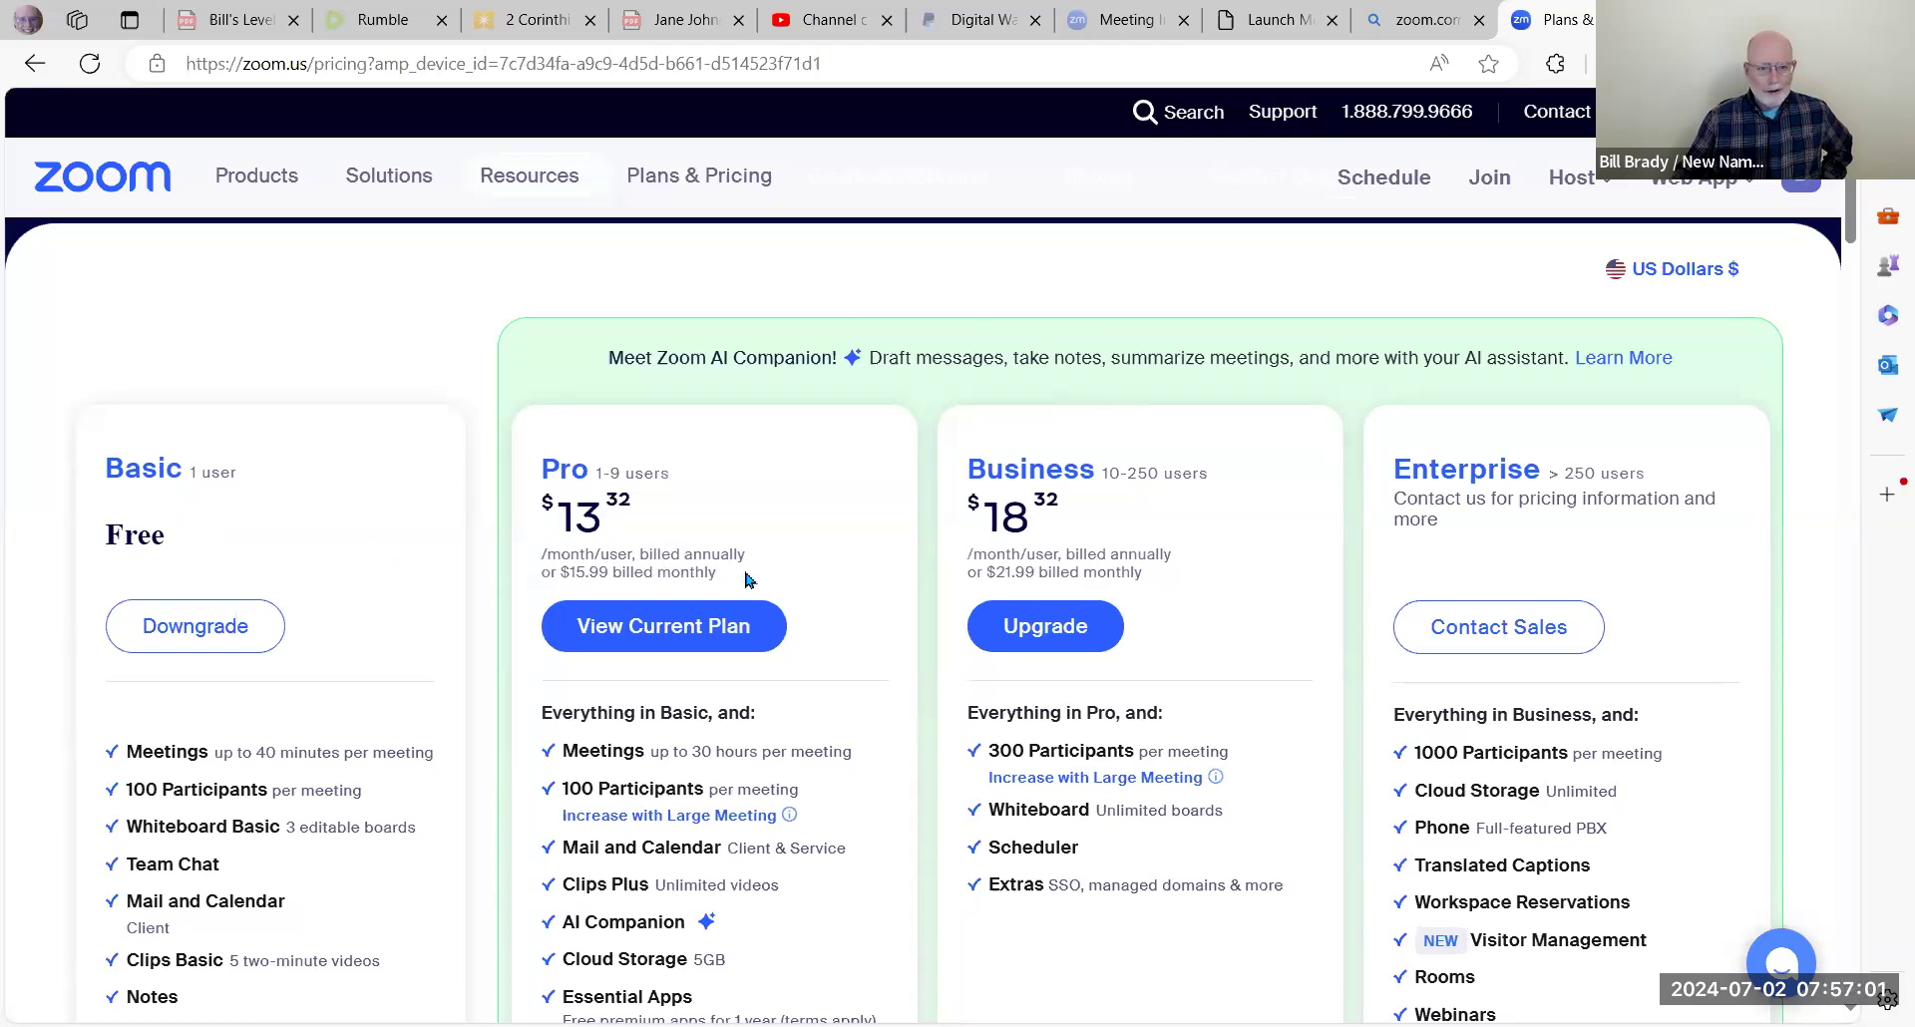
scroll(720, 549, down, 1)
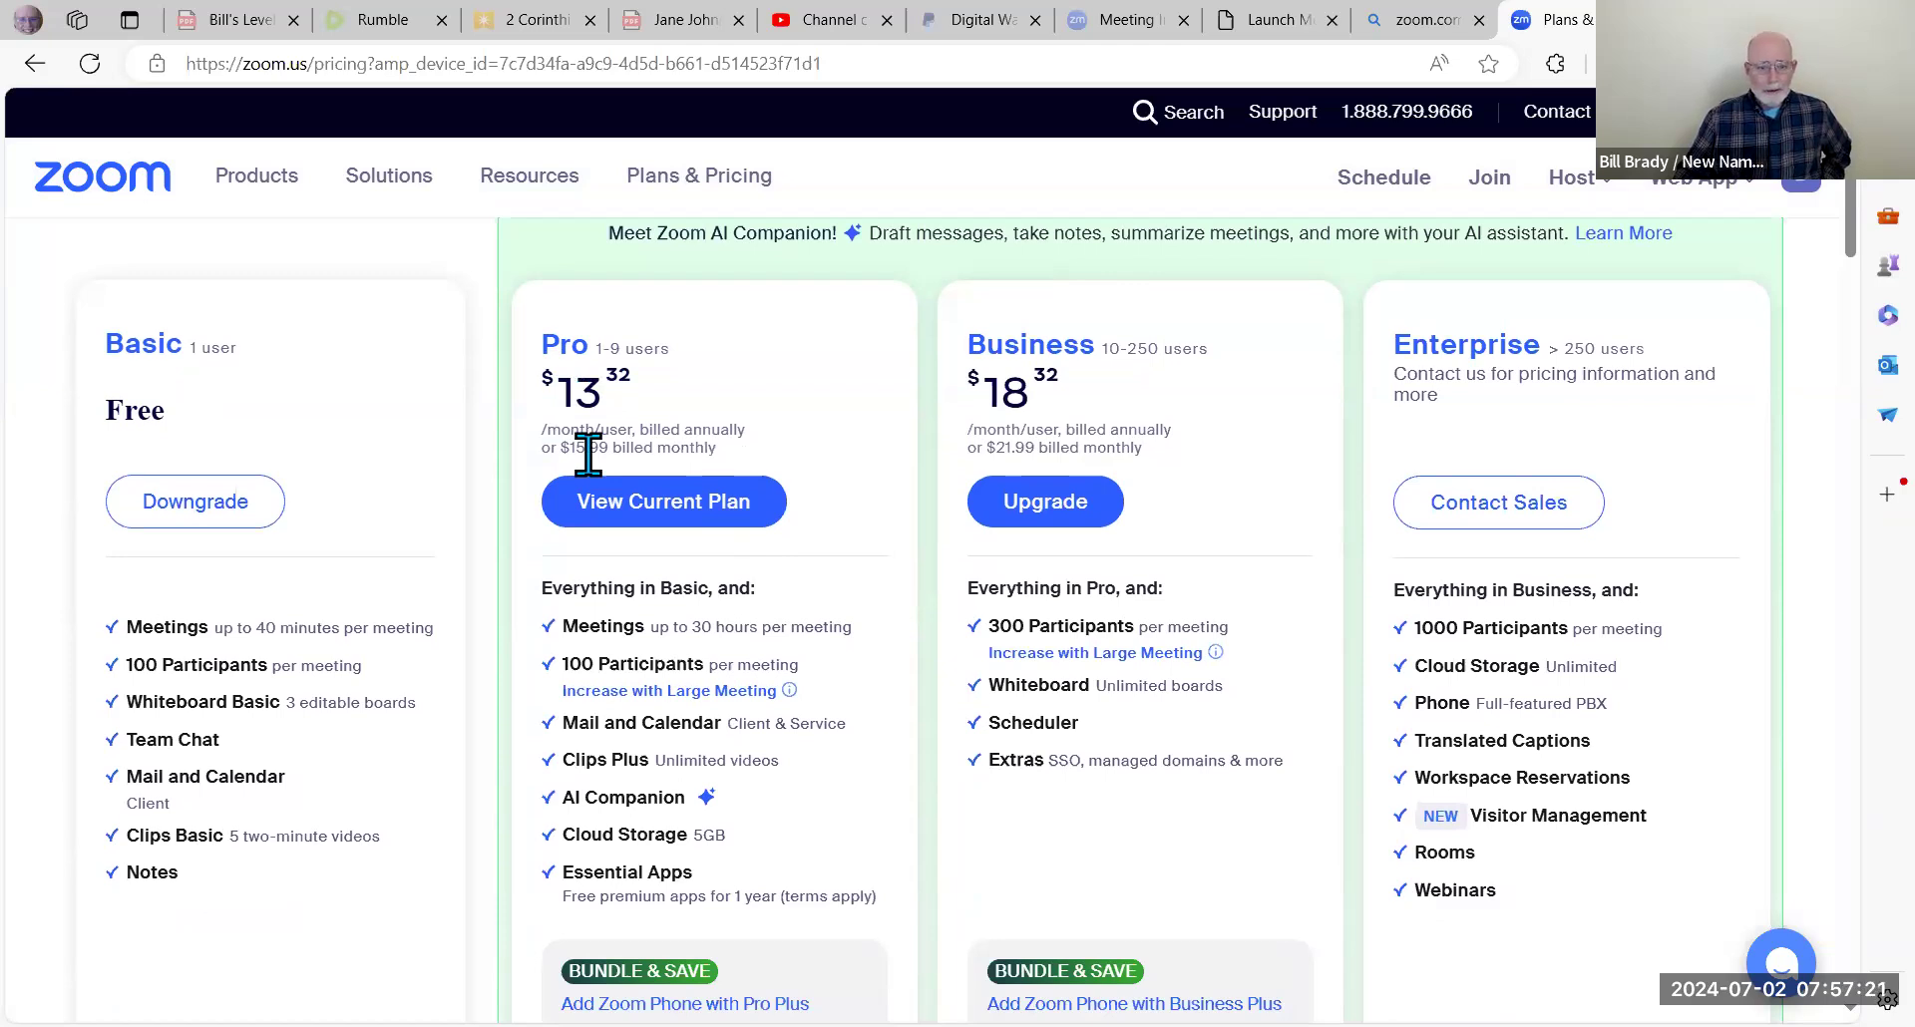
scroll(667, 465, up, 1)
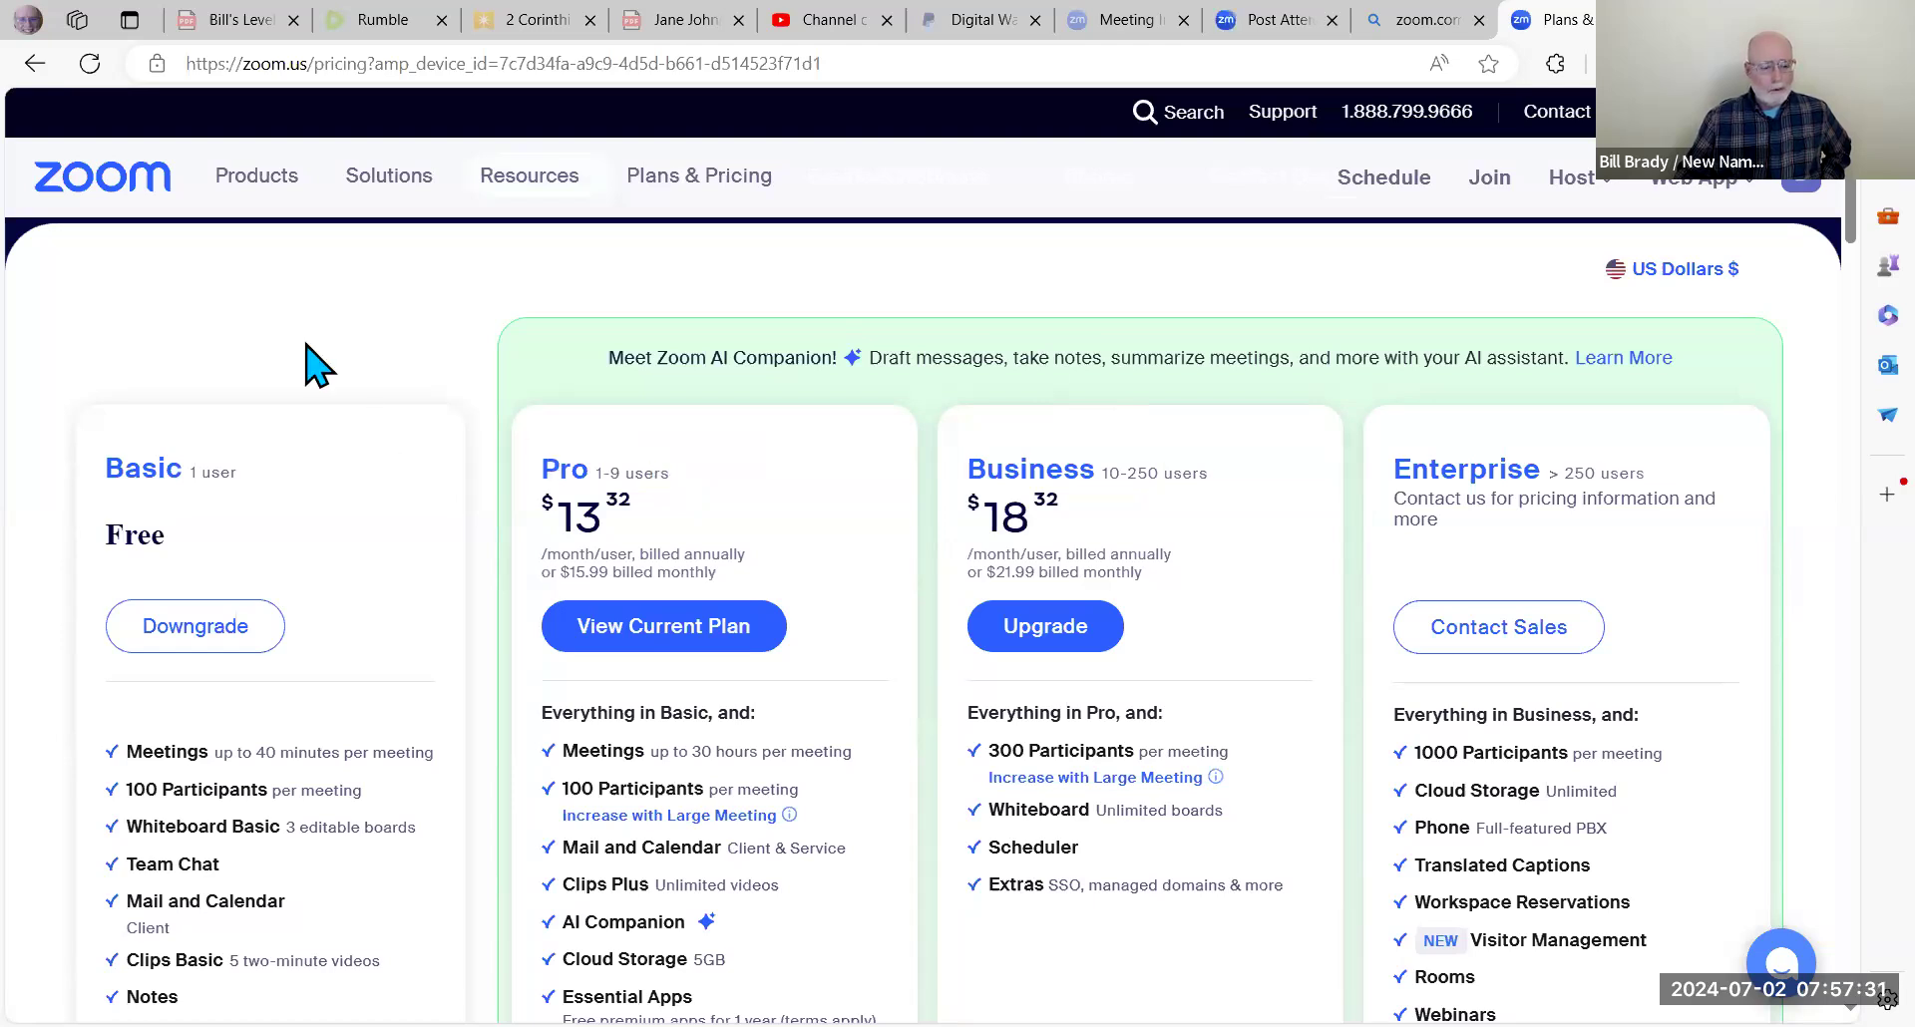
scroll(310, 363, down, 1)
scroll(309, 362, down, 5)
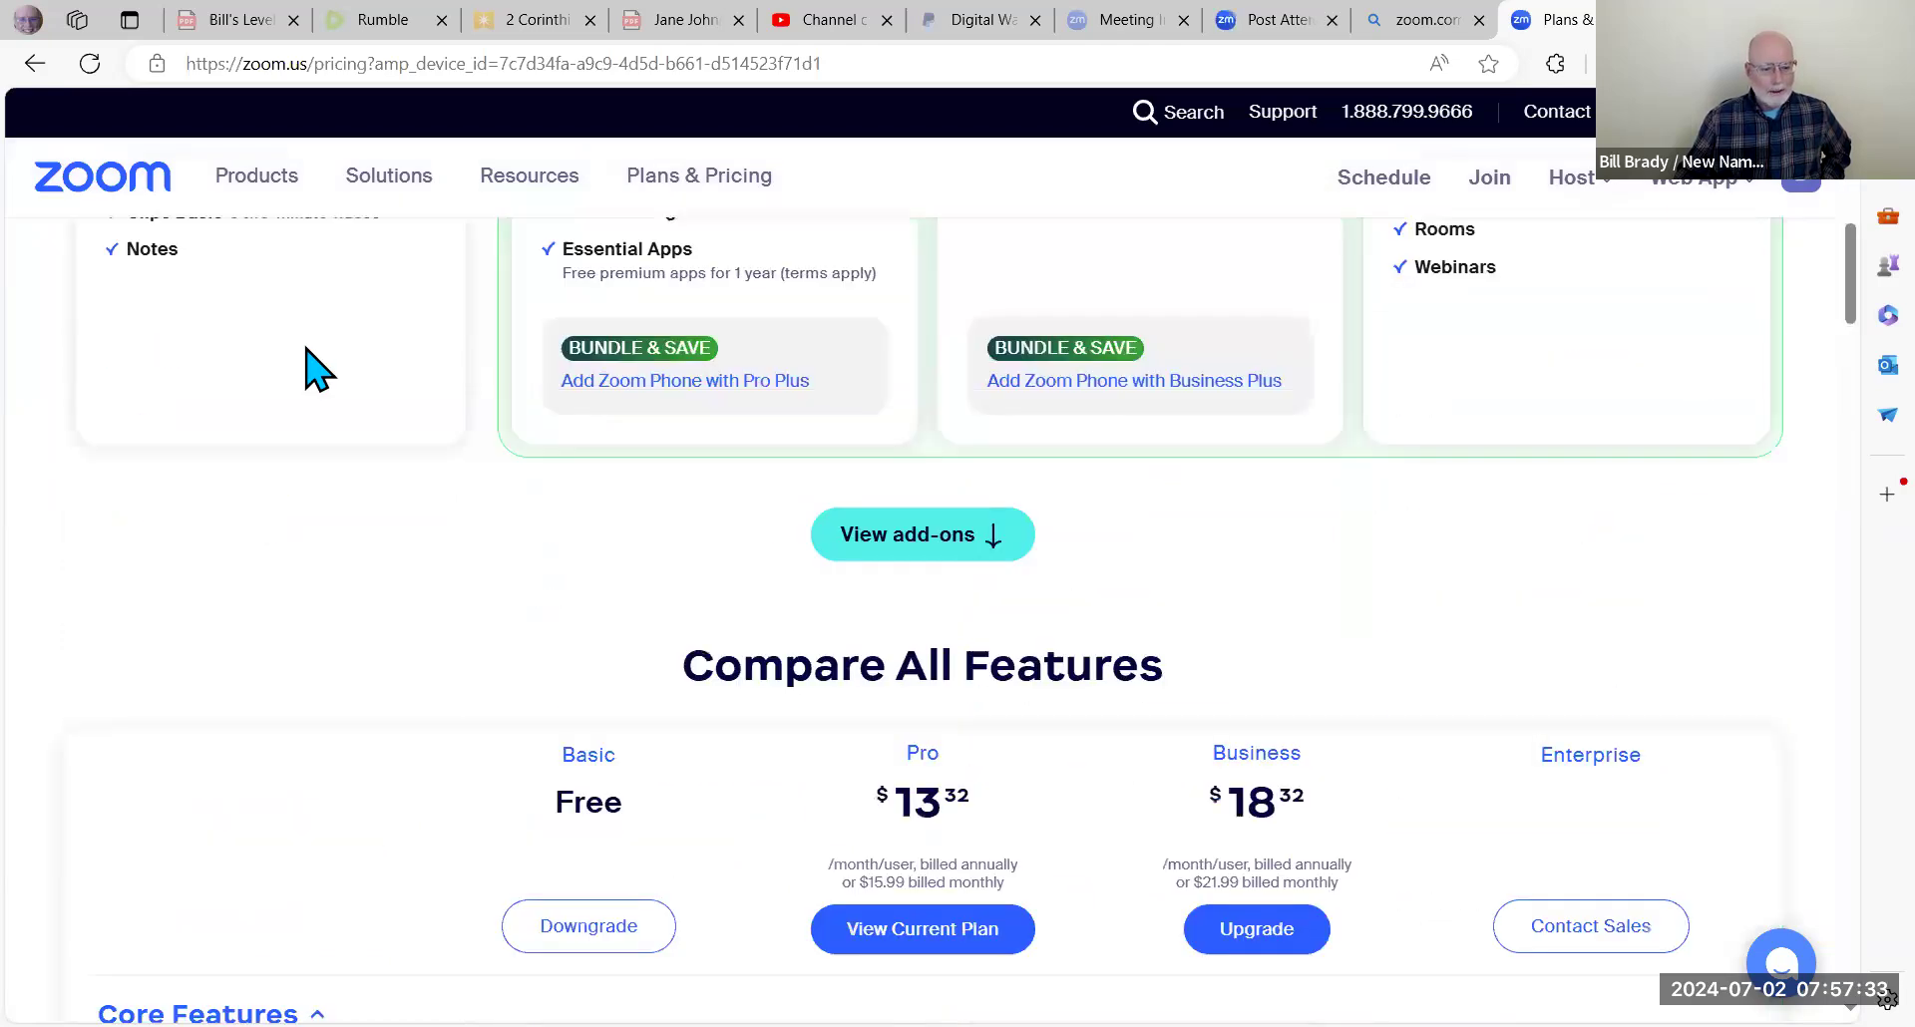
scroll(309, 363, down, 2)
scroll(290, 363, down, 2)
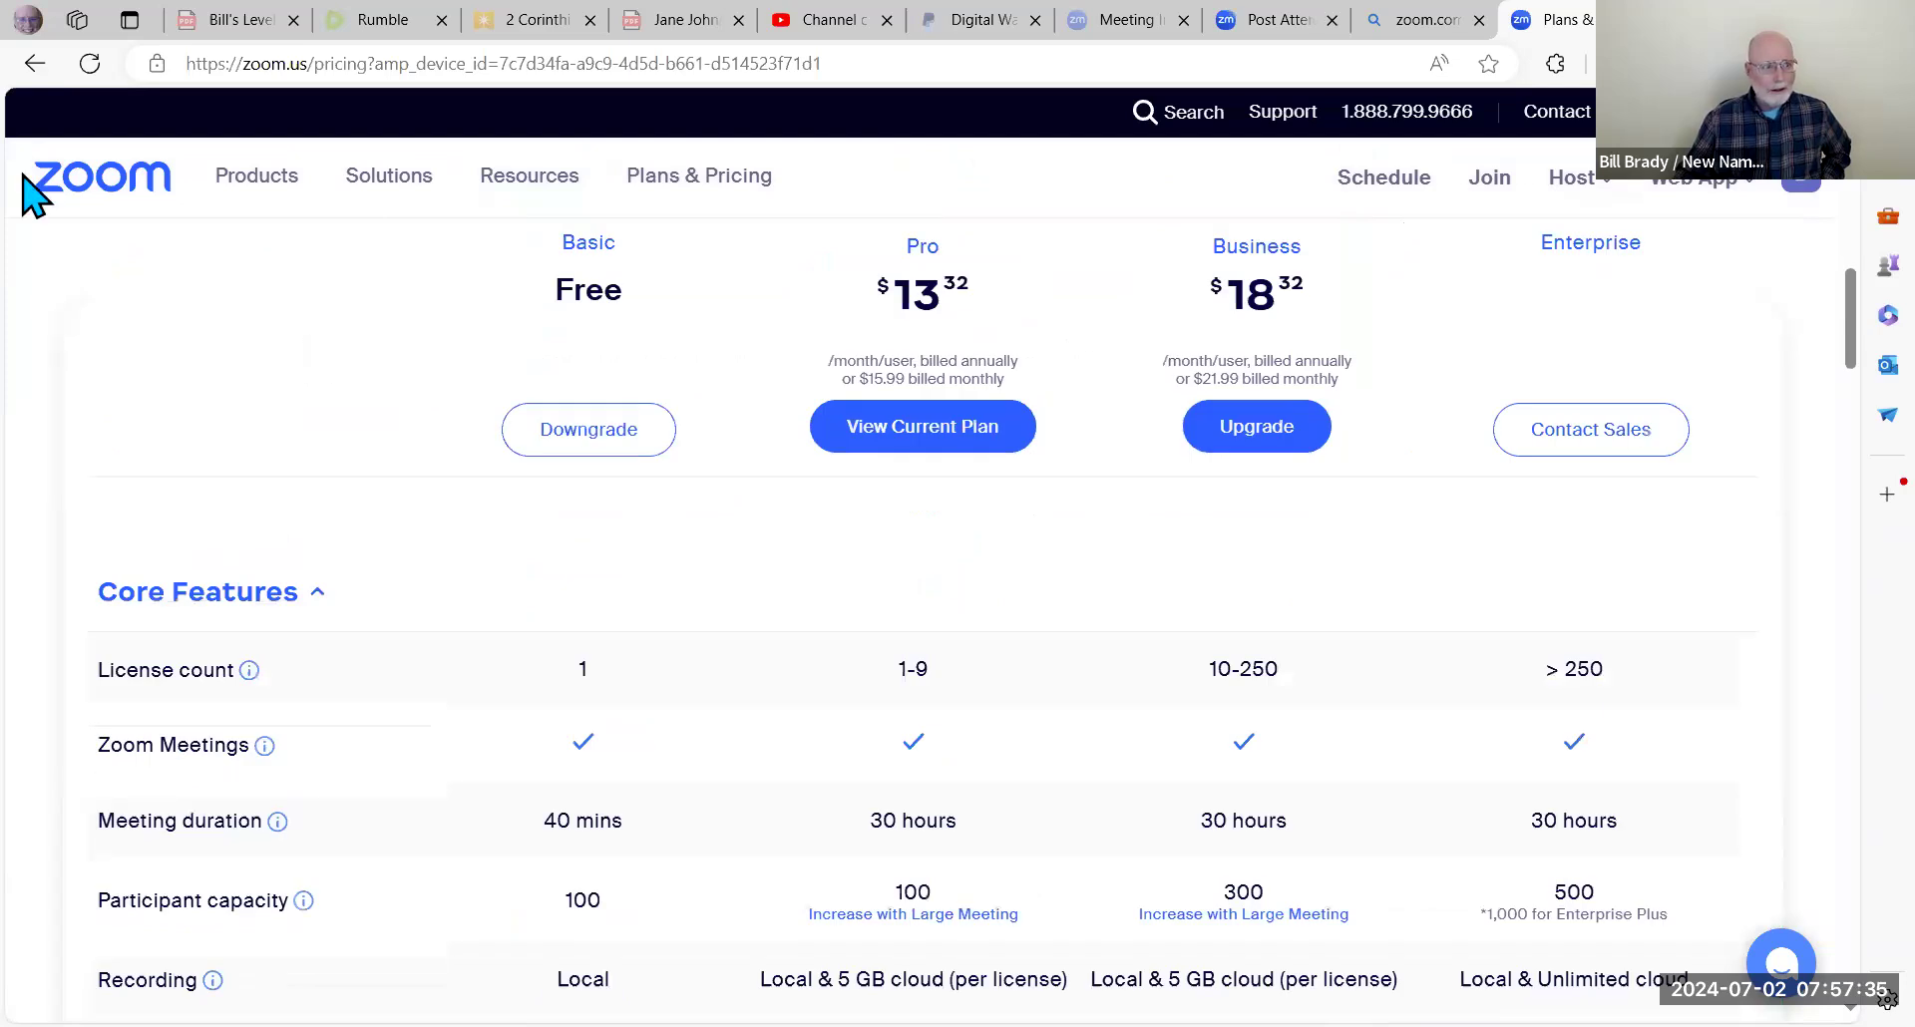
click(33, 66)
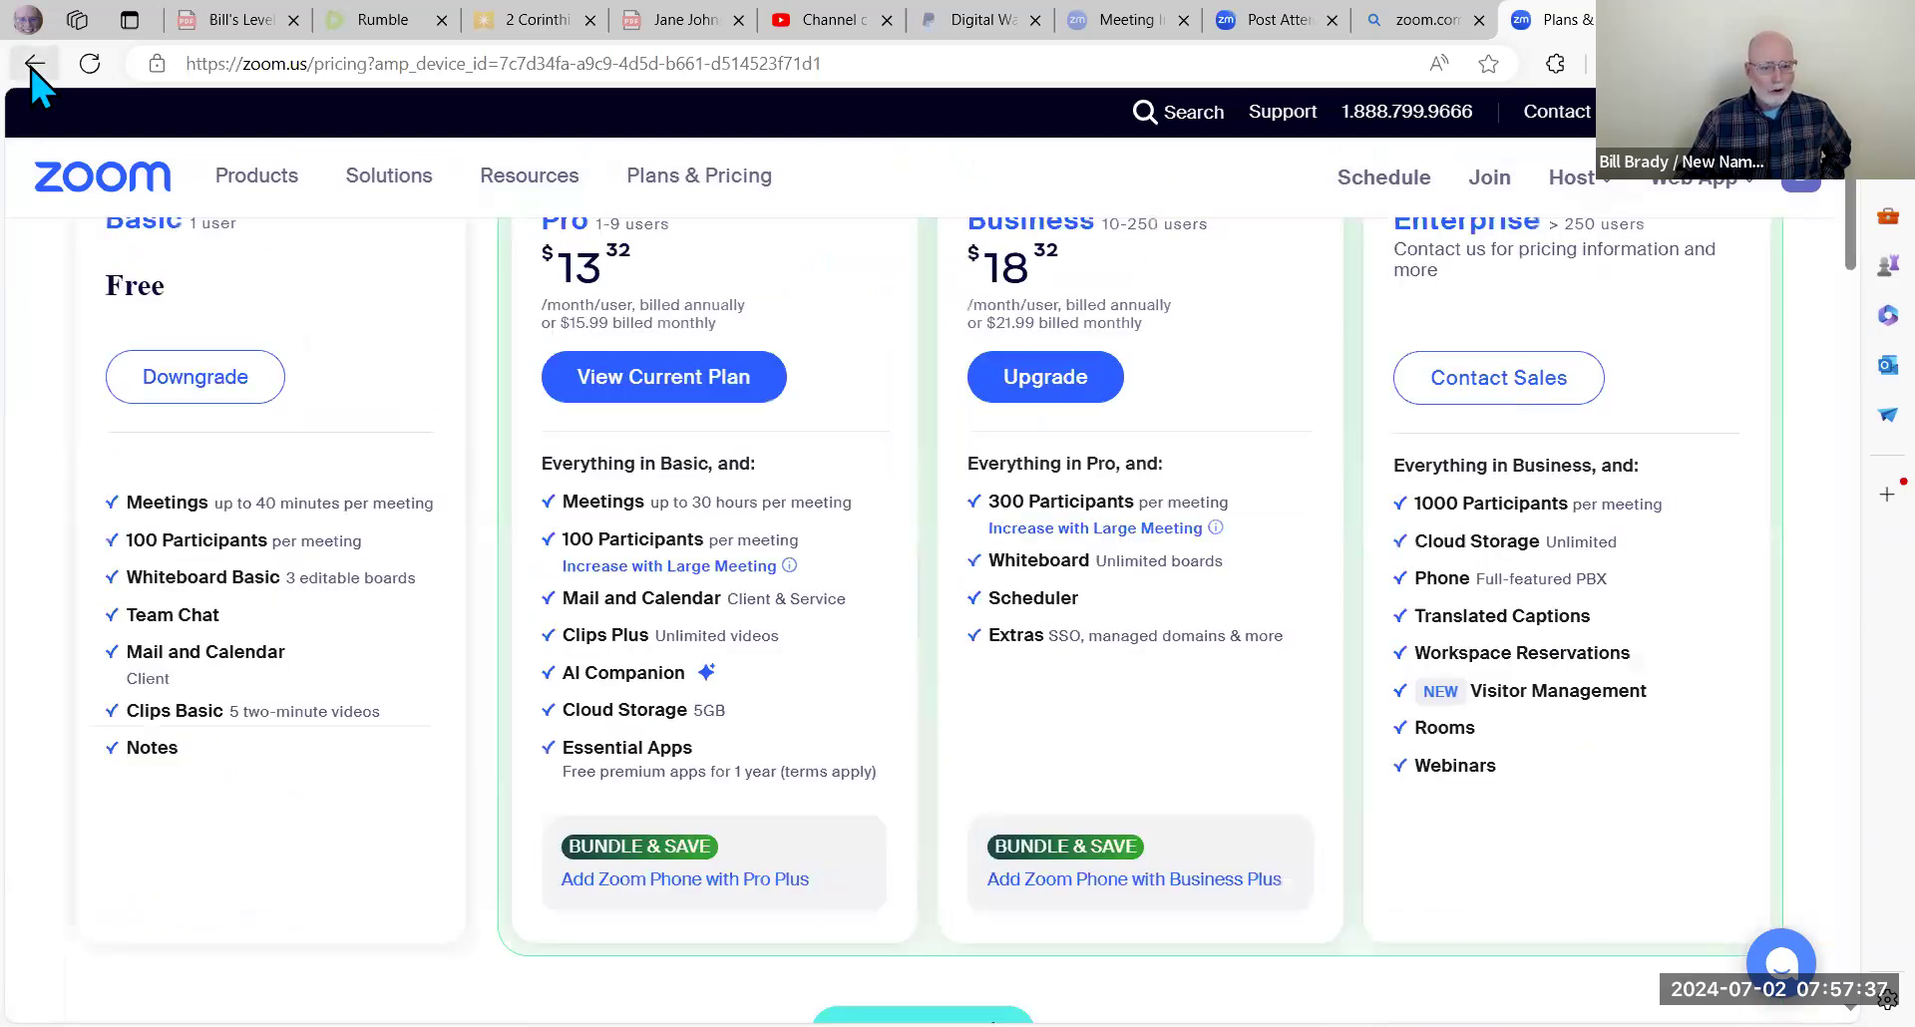
Step: Go back and reload the Meetings page to show today's and tomorrow's upcoming meetings
click(33, 66)
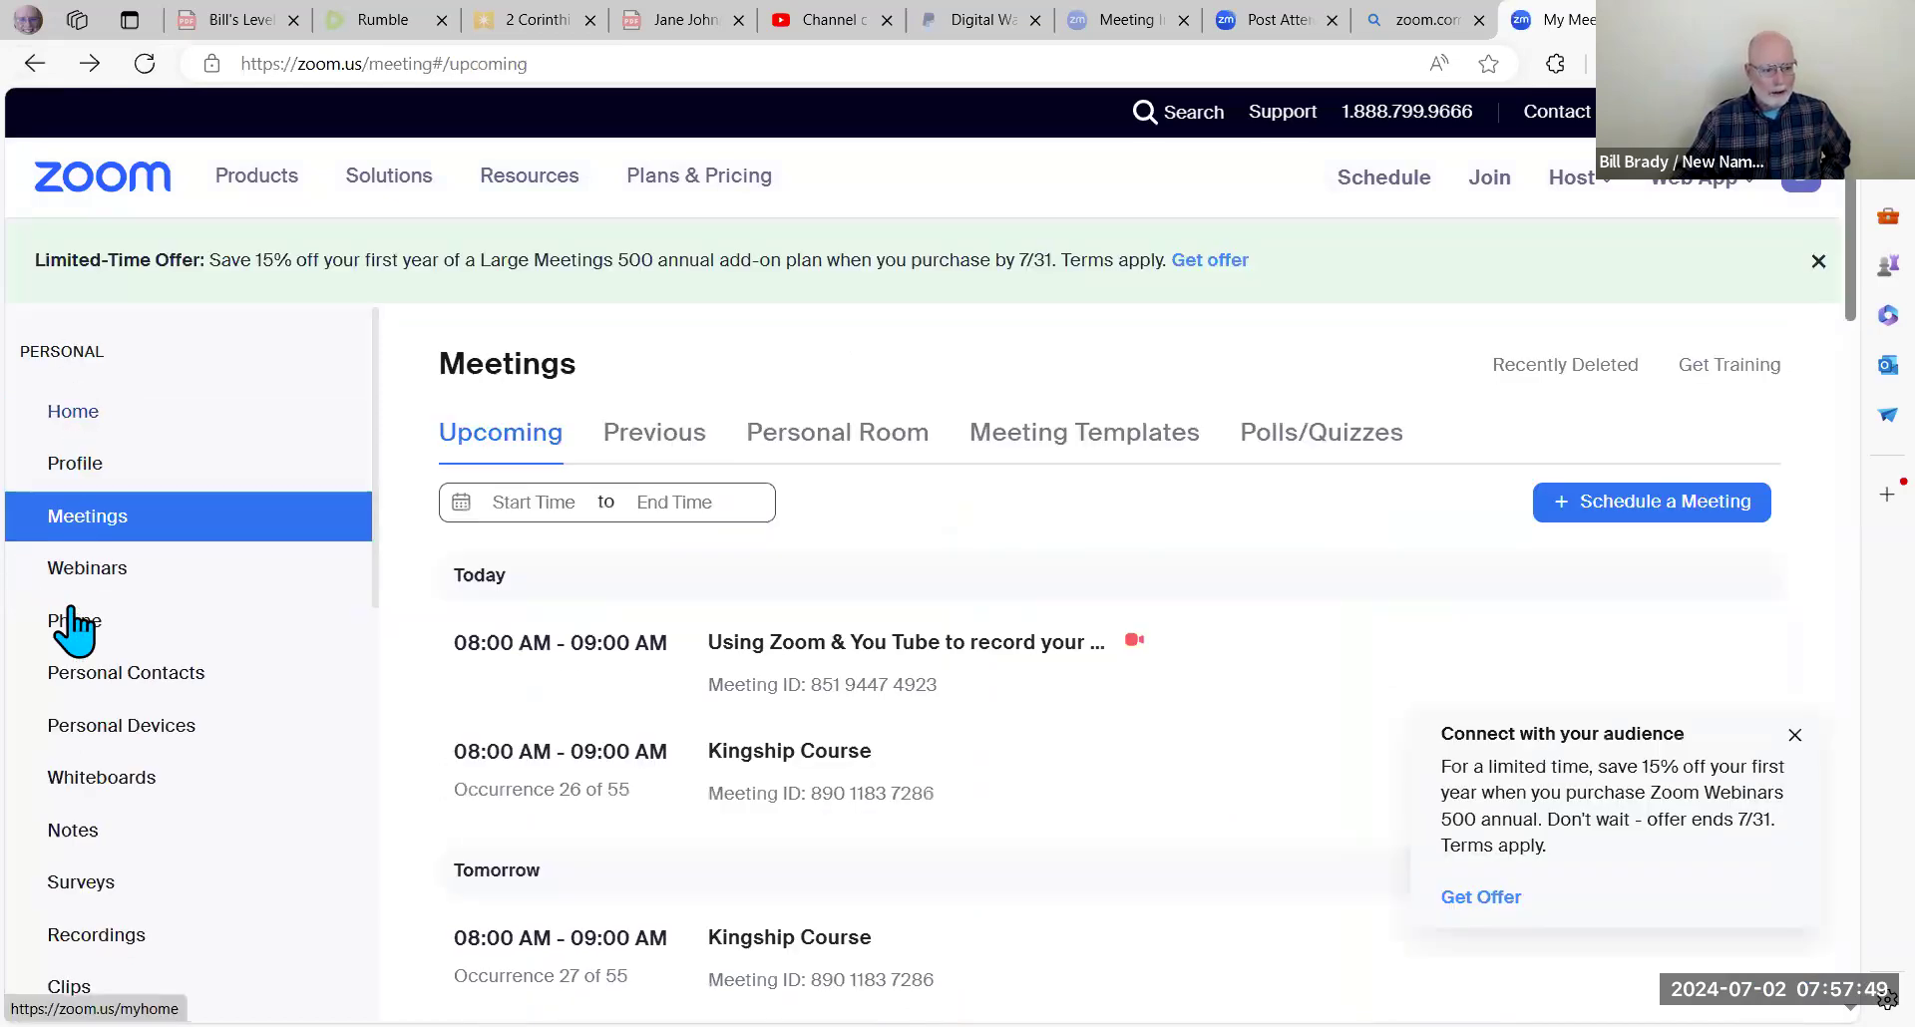
scroll(78, 720, down, 1)
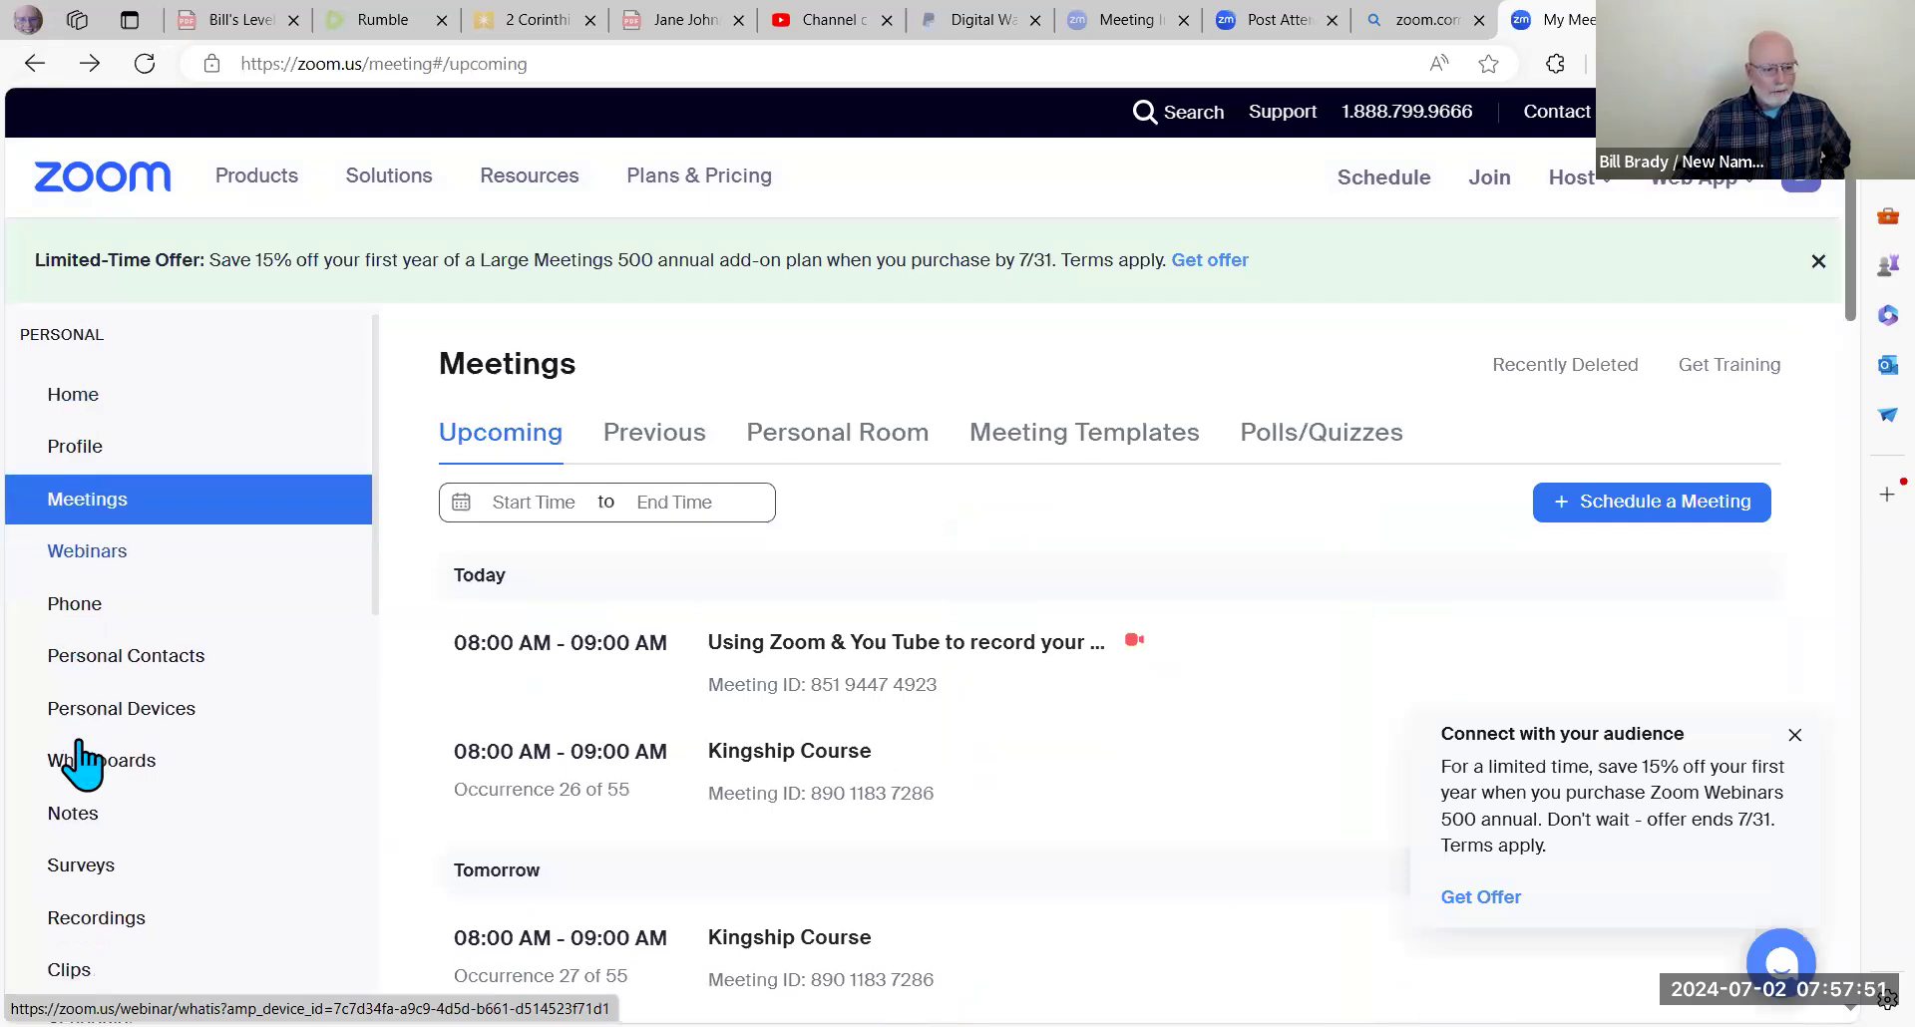
scroll(82, 763, down, 10)
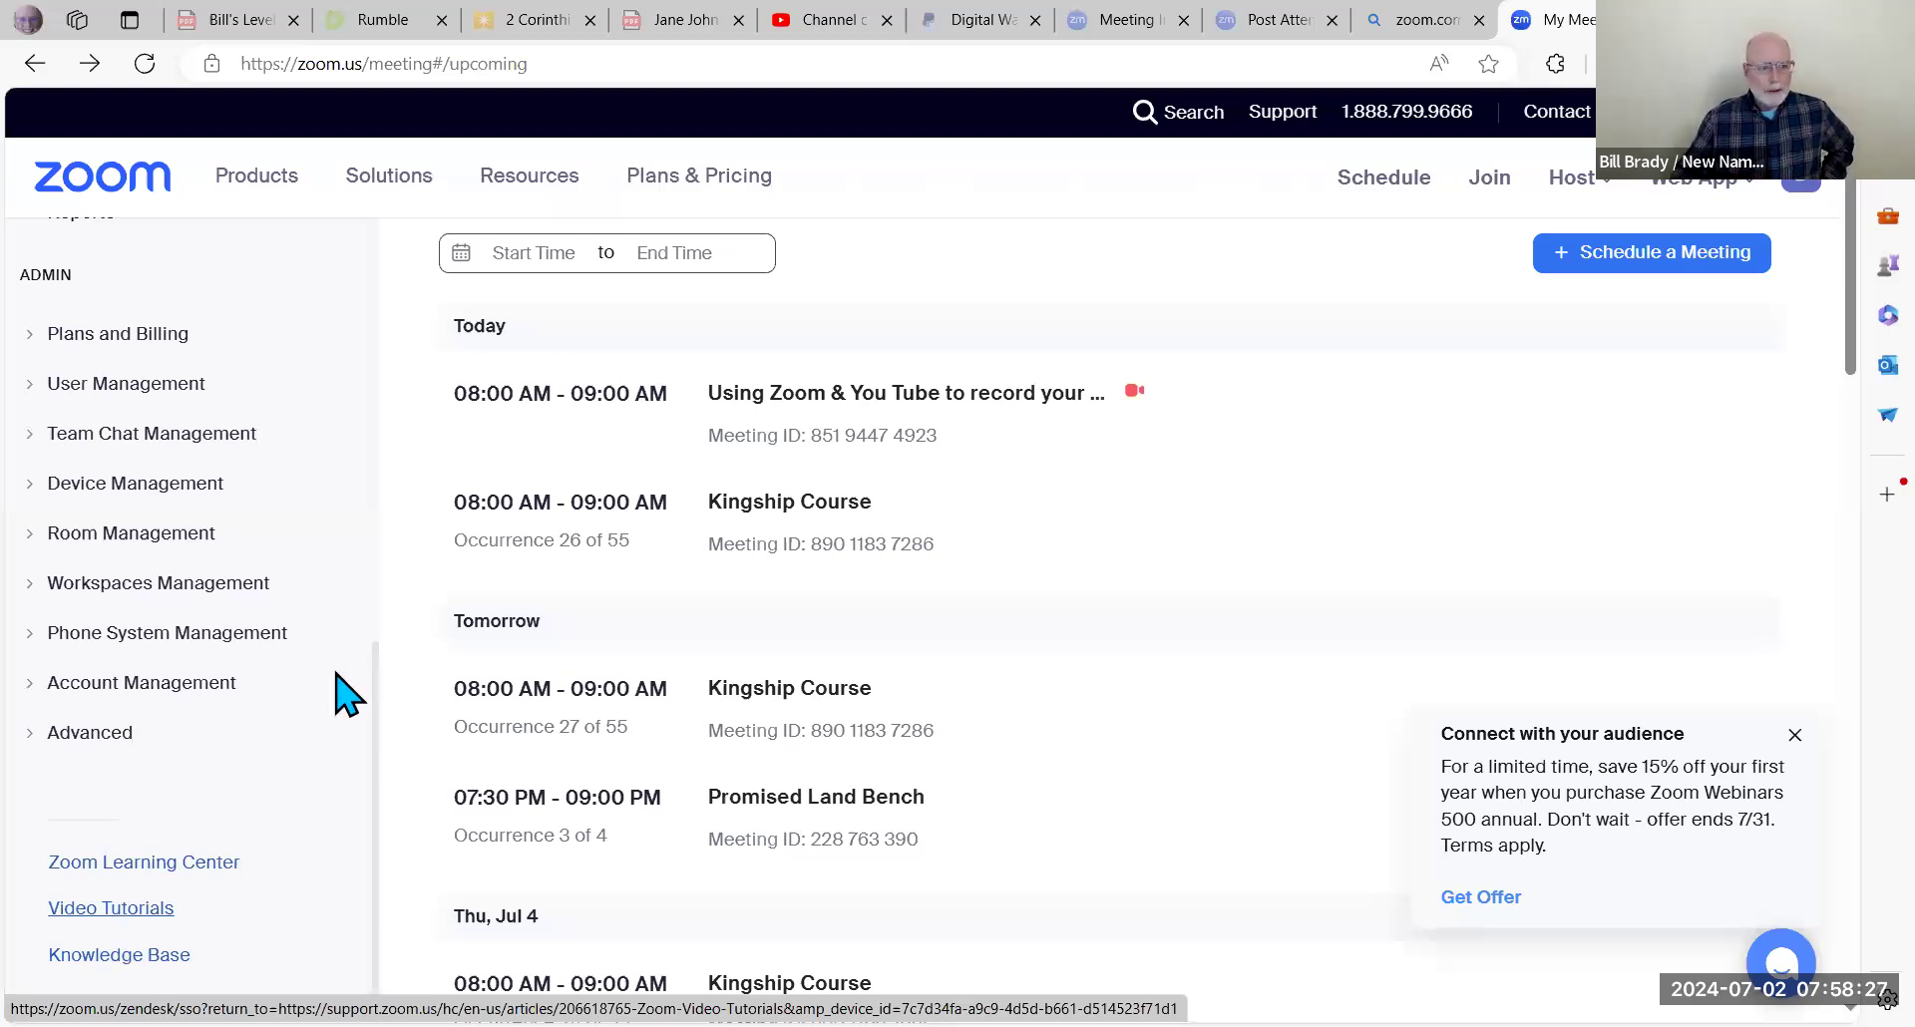
scroll(344, 695, up, 3)
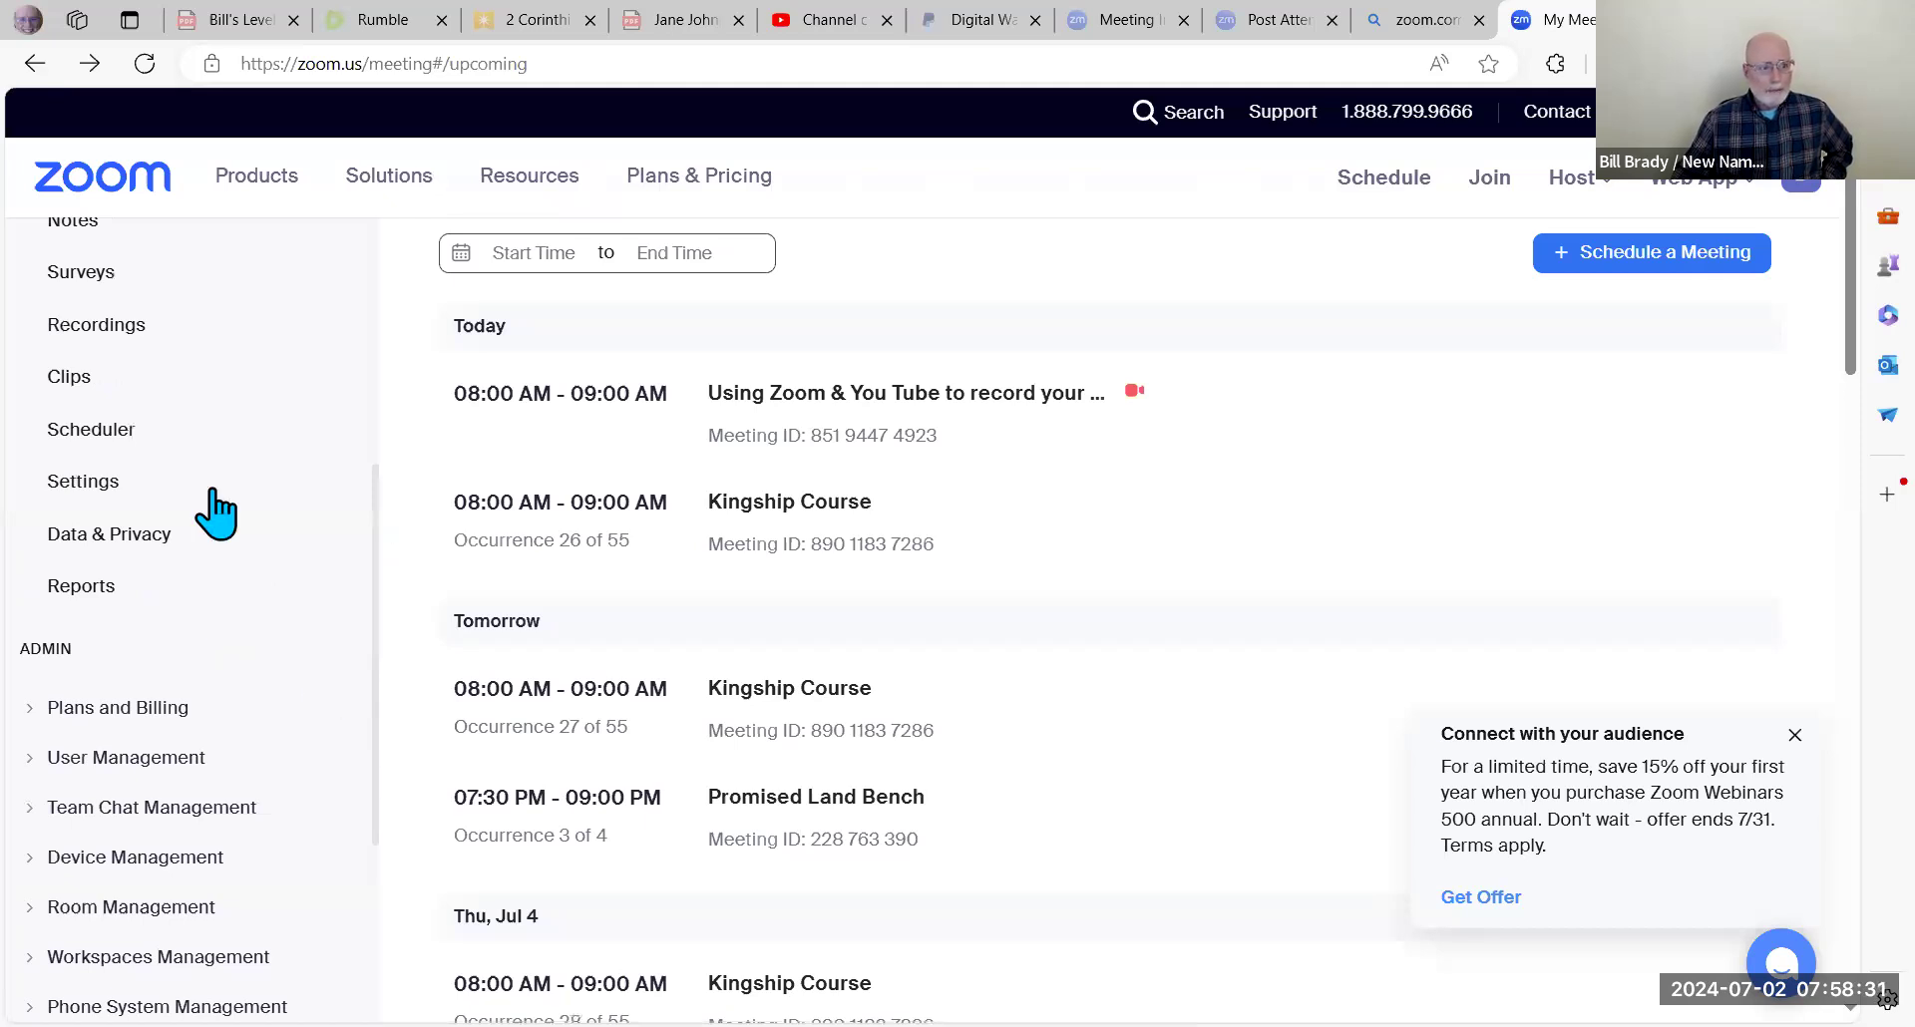
scroll(190, 428, up, 5)
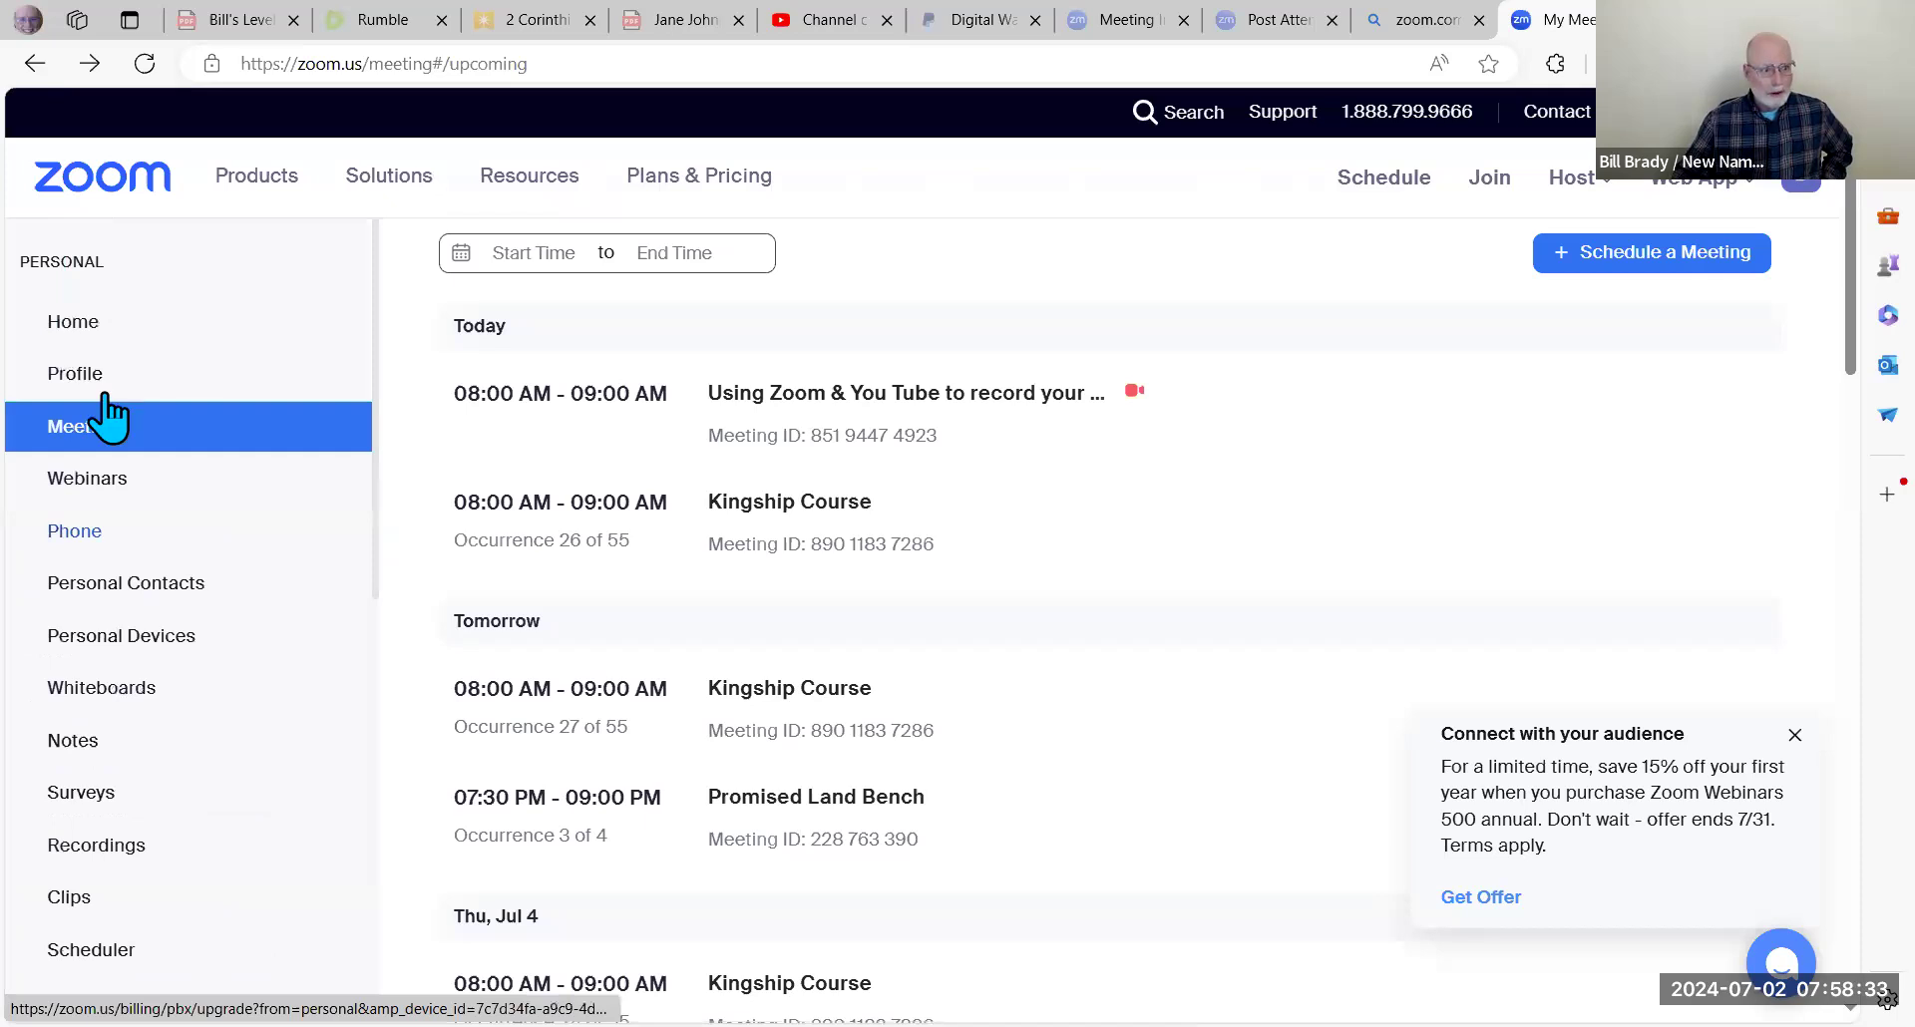
click(91, 435)
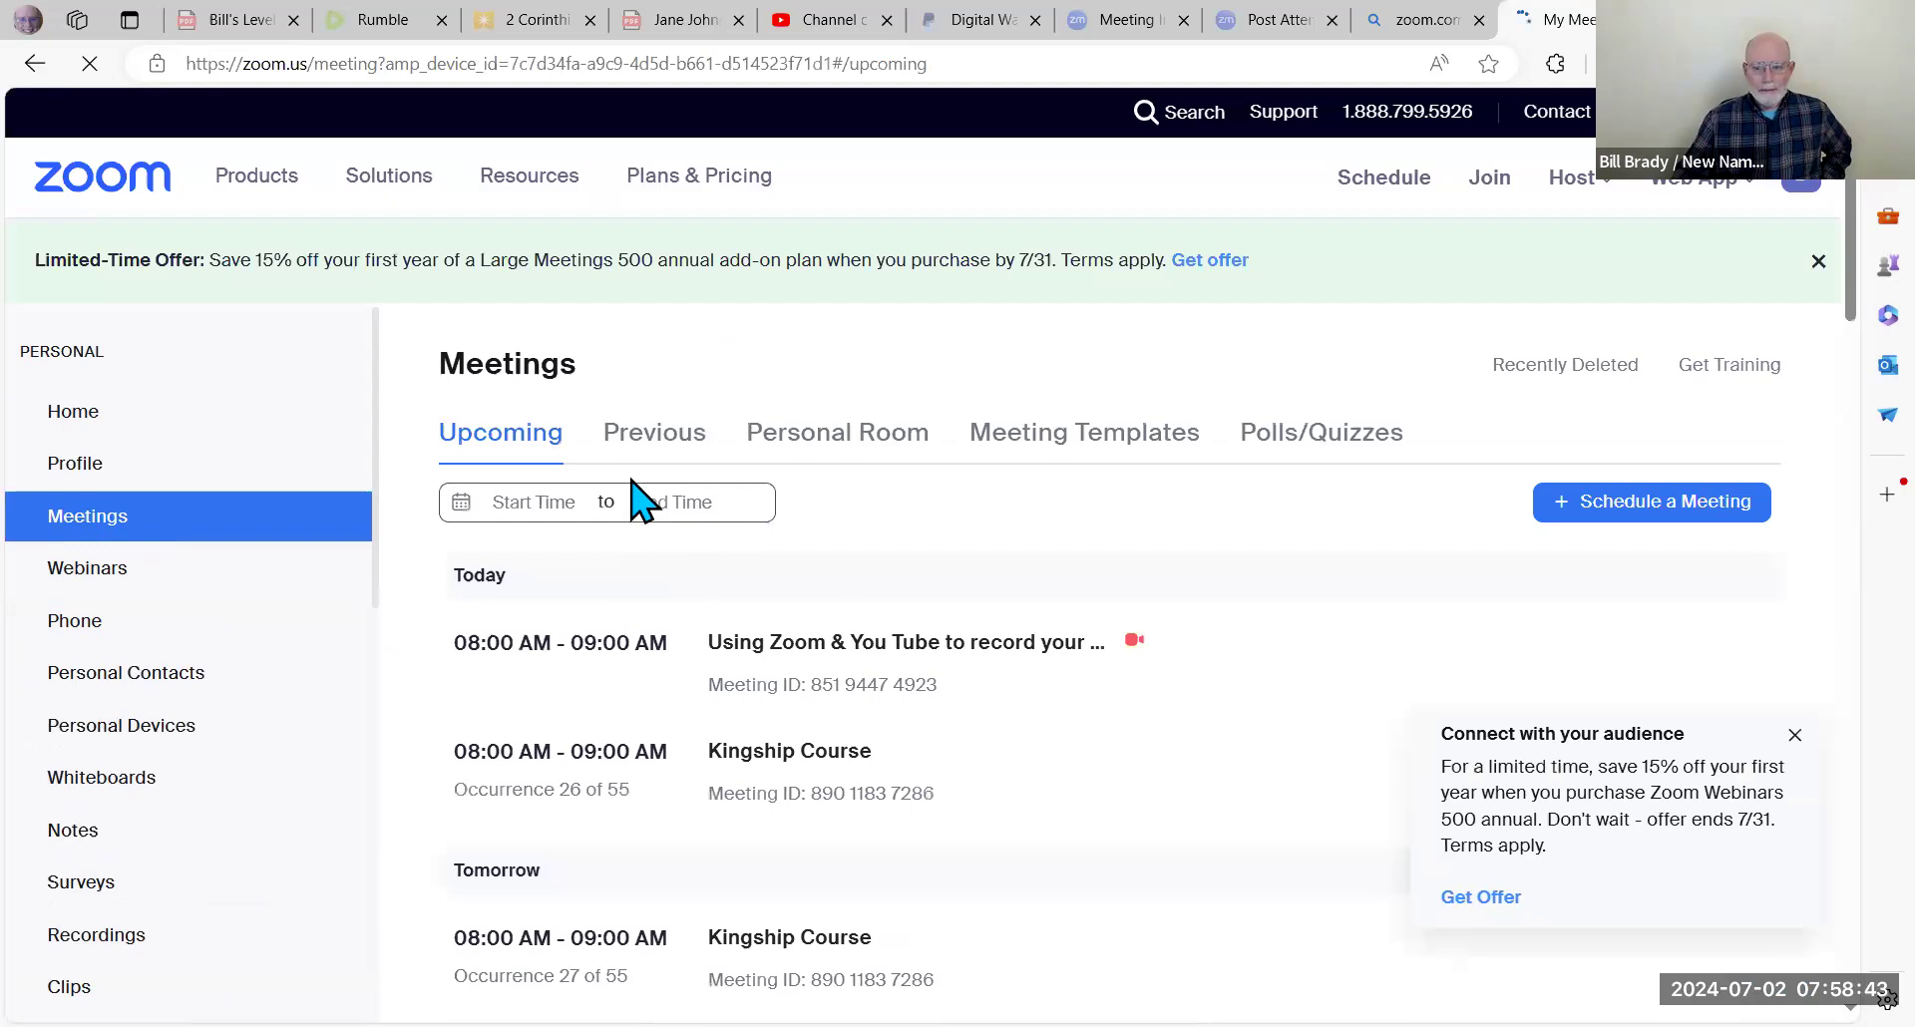
scroll(630, 481, down, 1)
scroll(630, 498, down, 1)
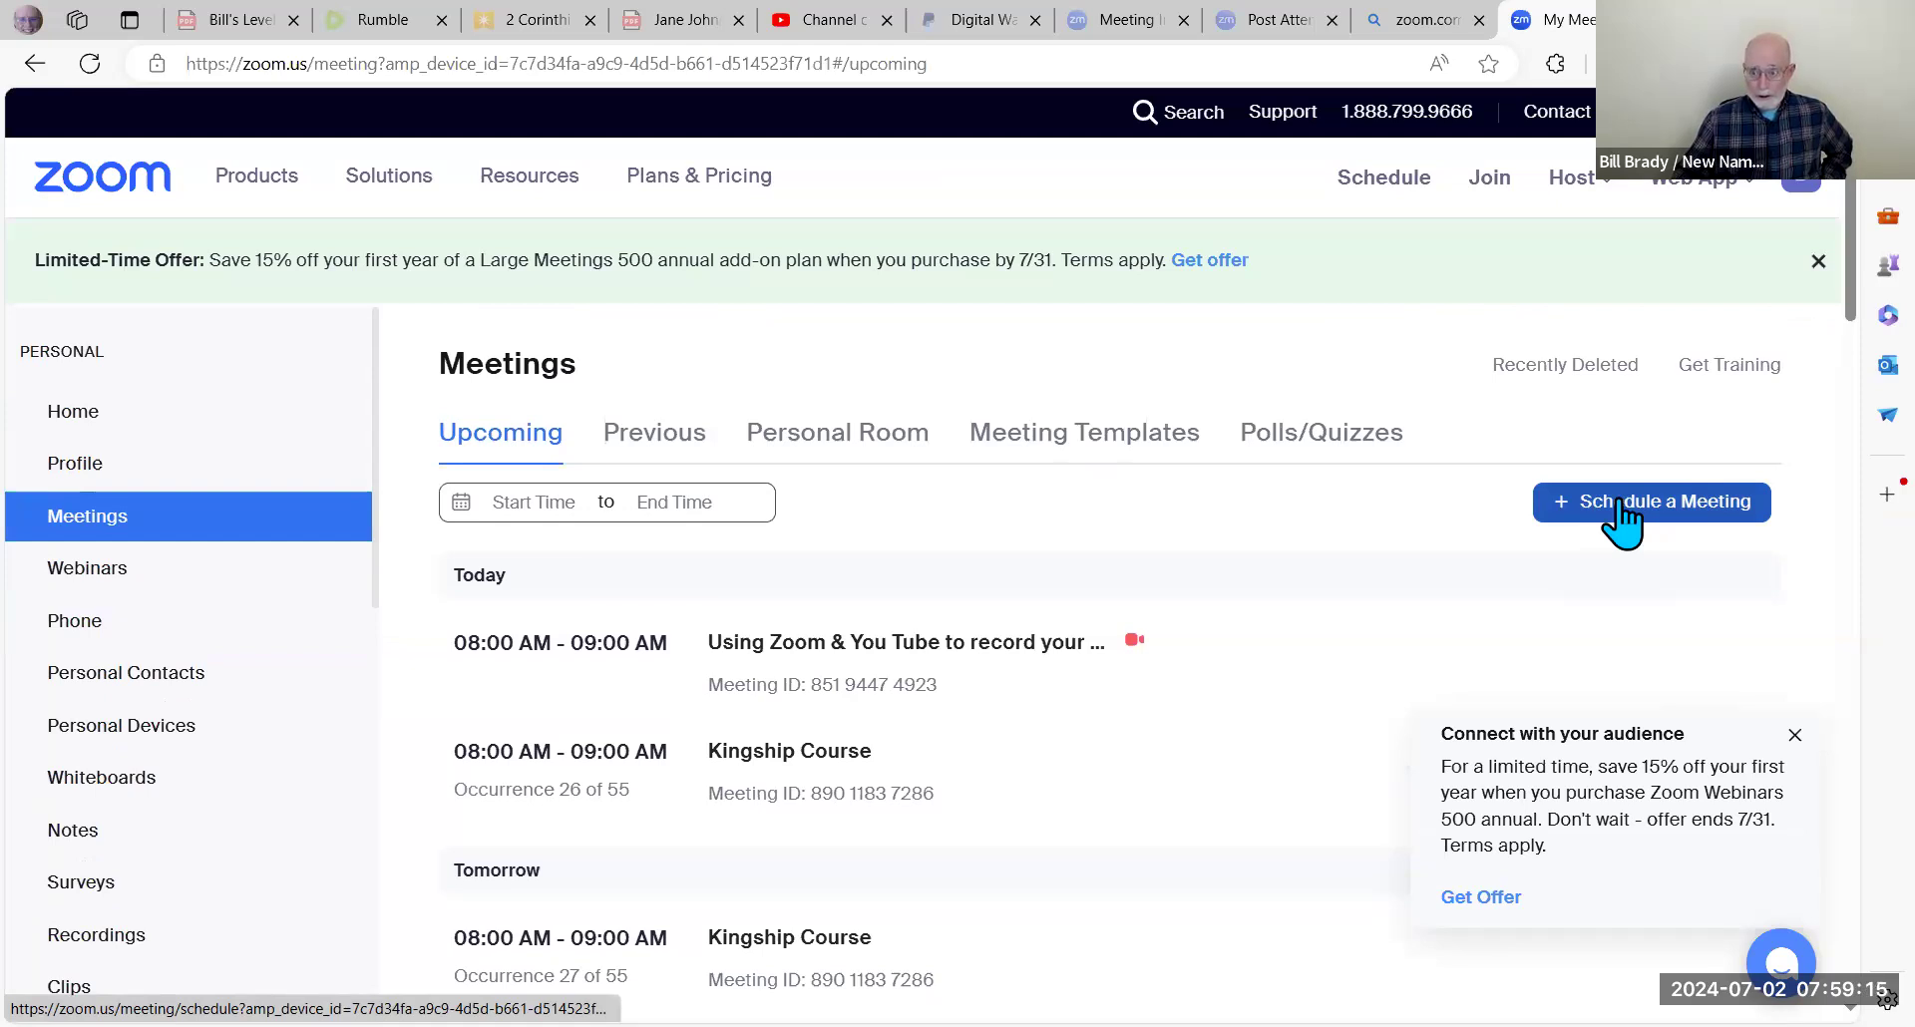
click(1623, 521)
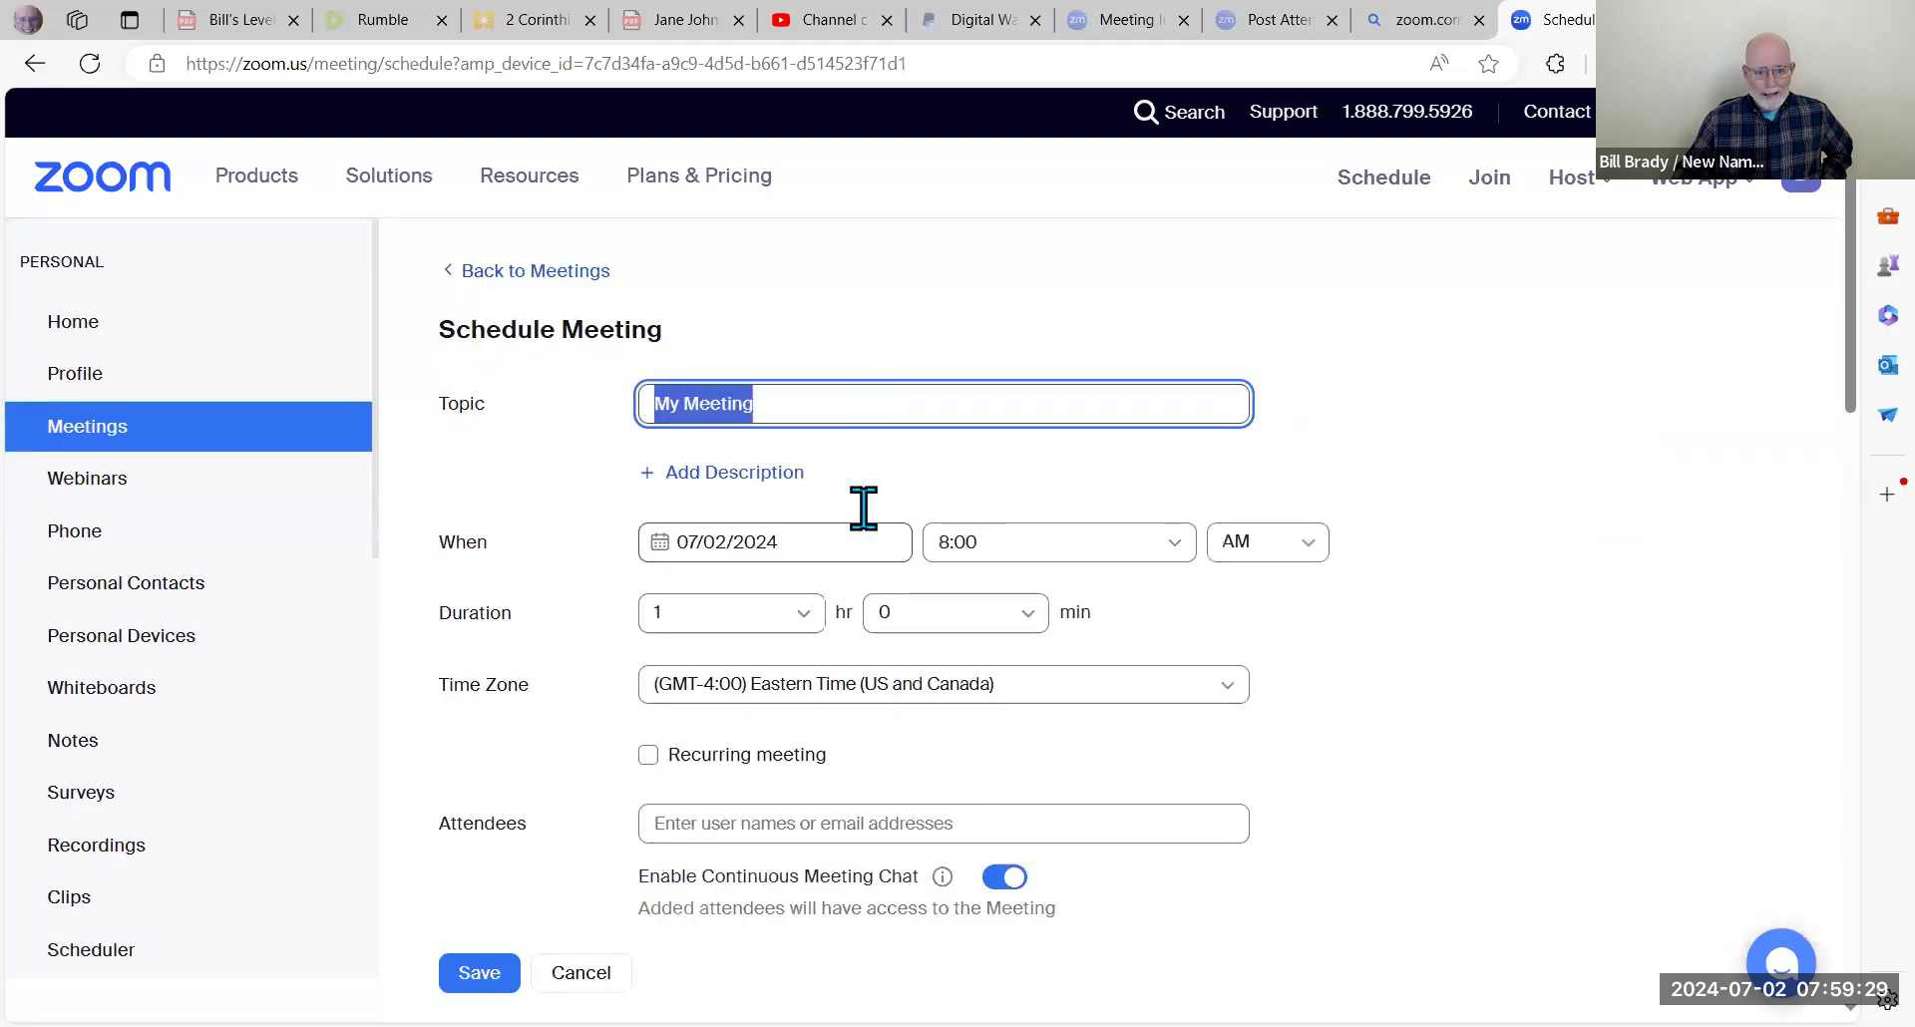
scroll(859, 529, down, 1)
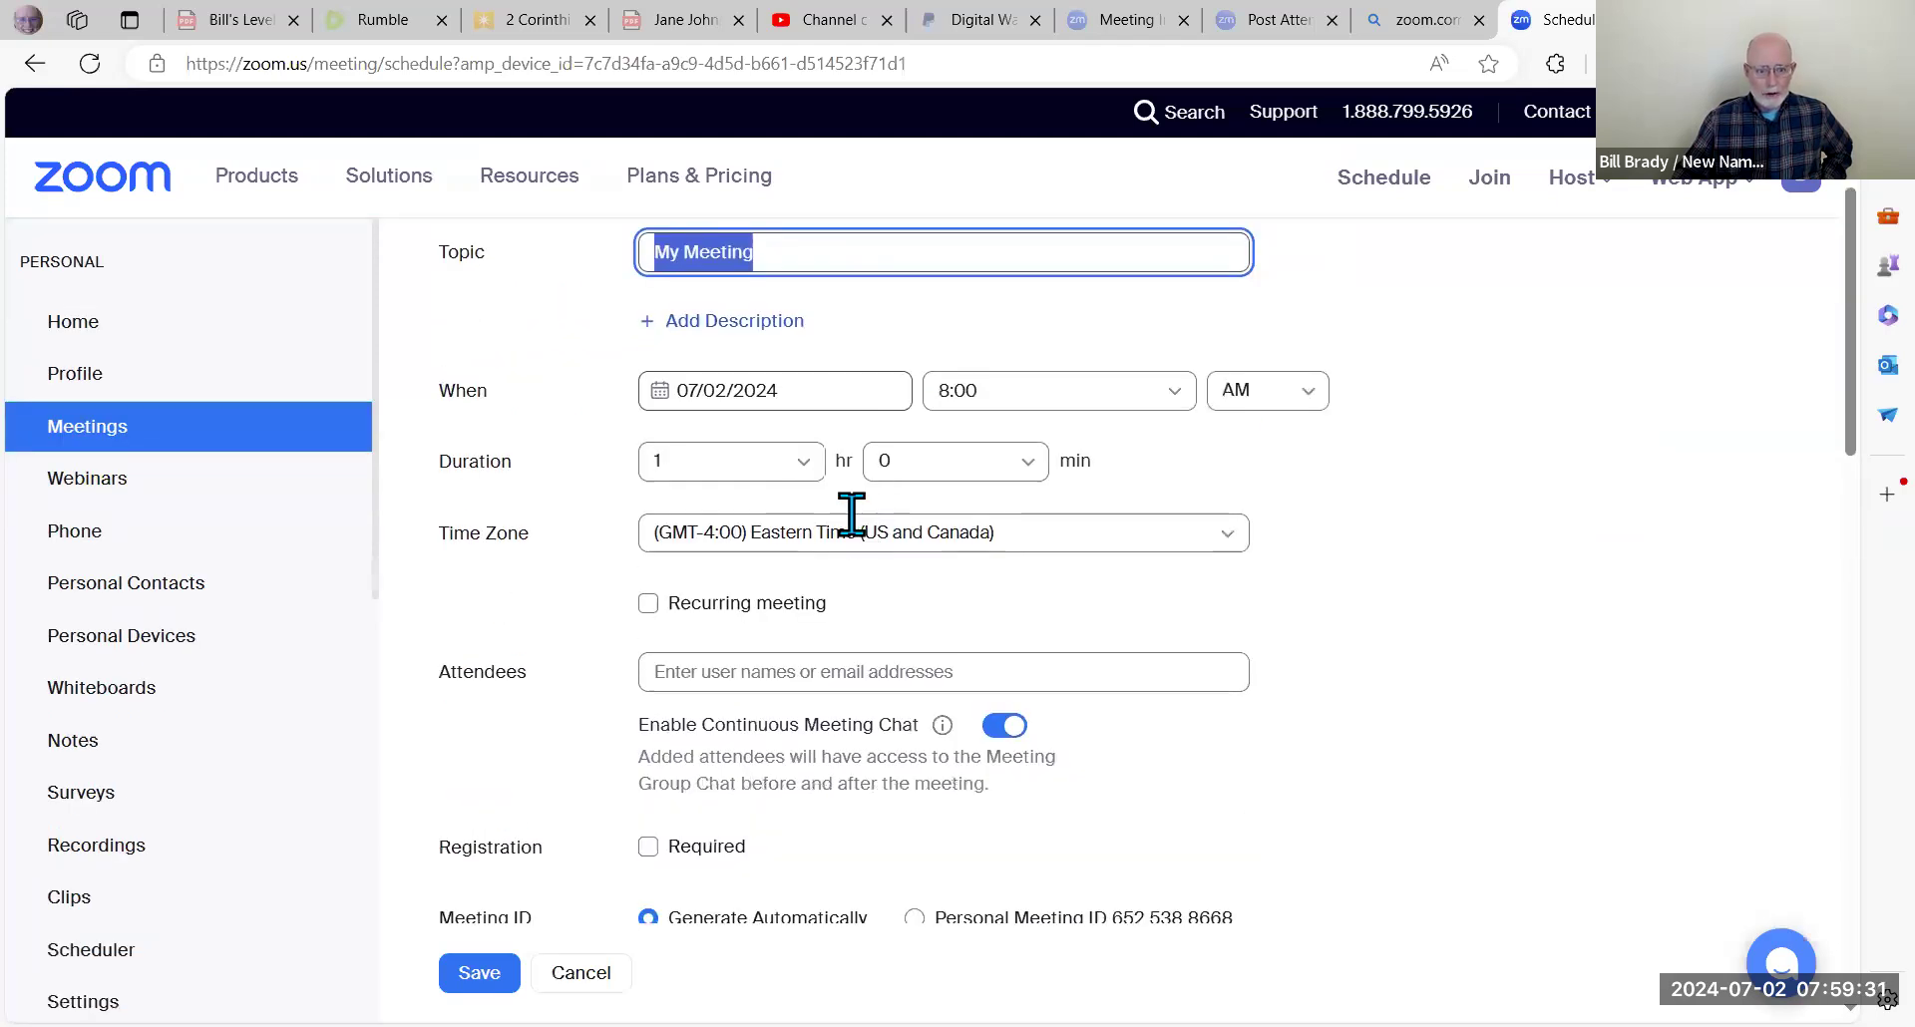
scroll(852, 514, down, 2)
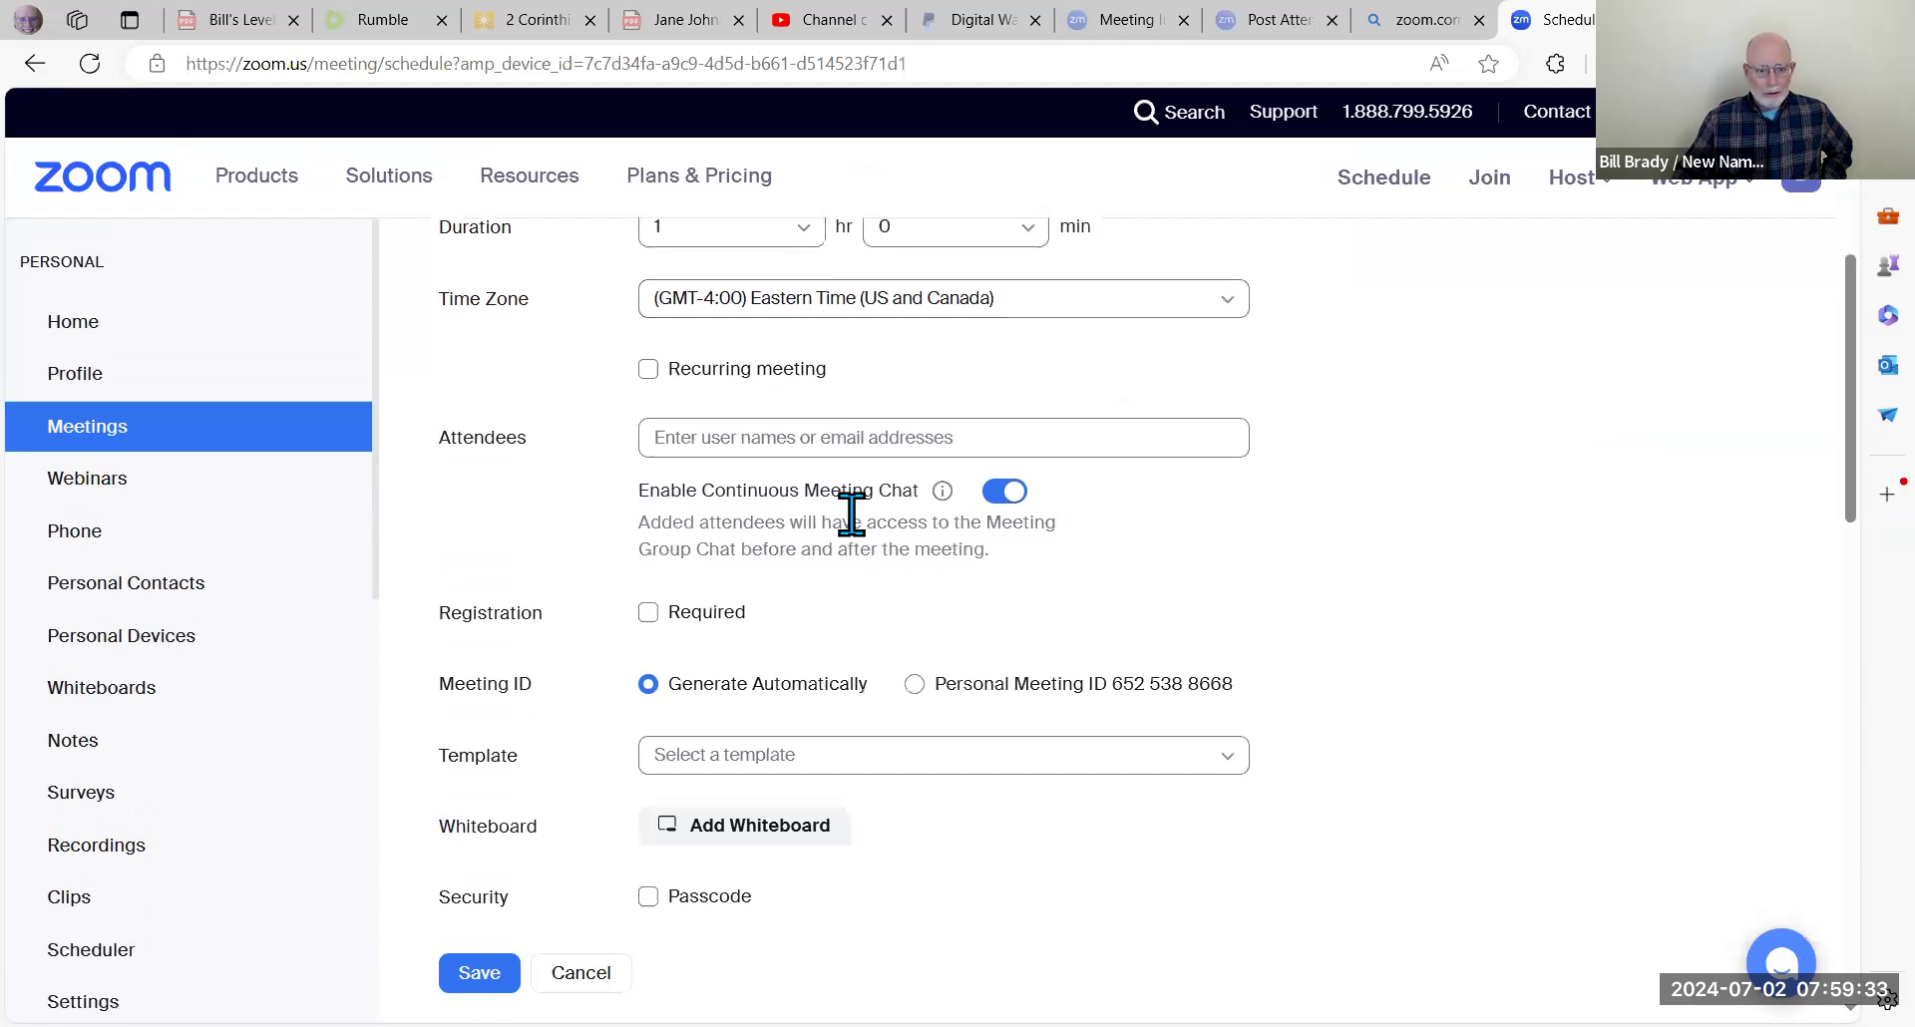
scroll(851, 513, down, 2)
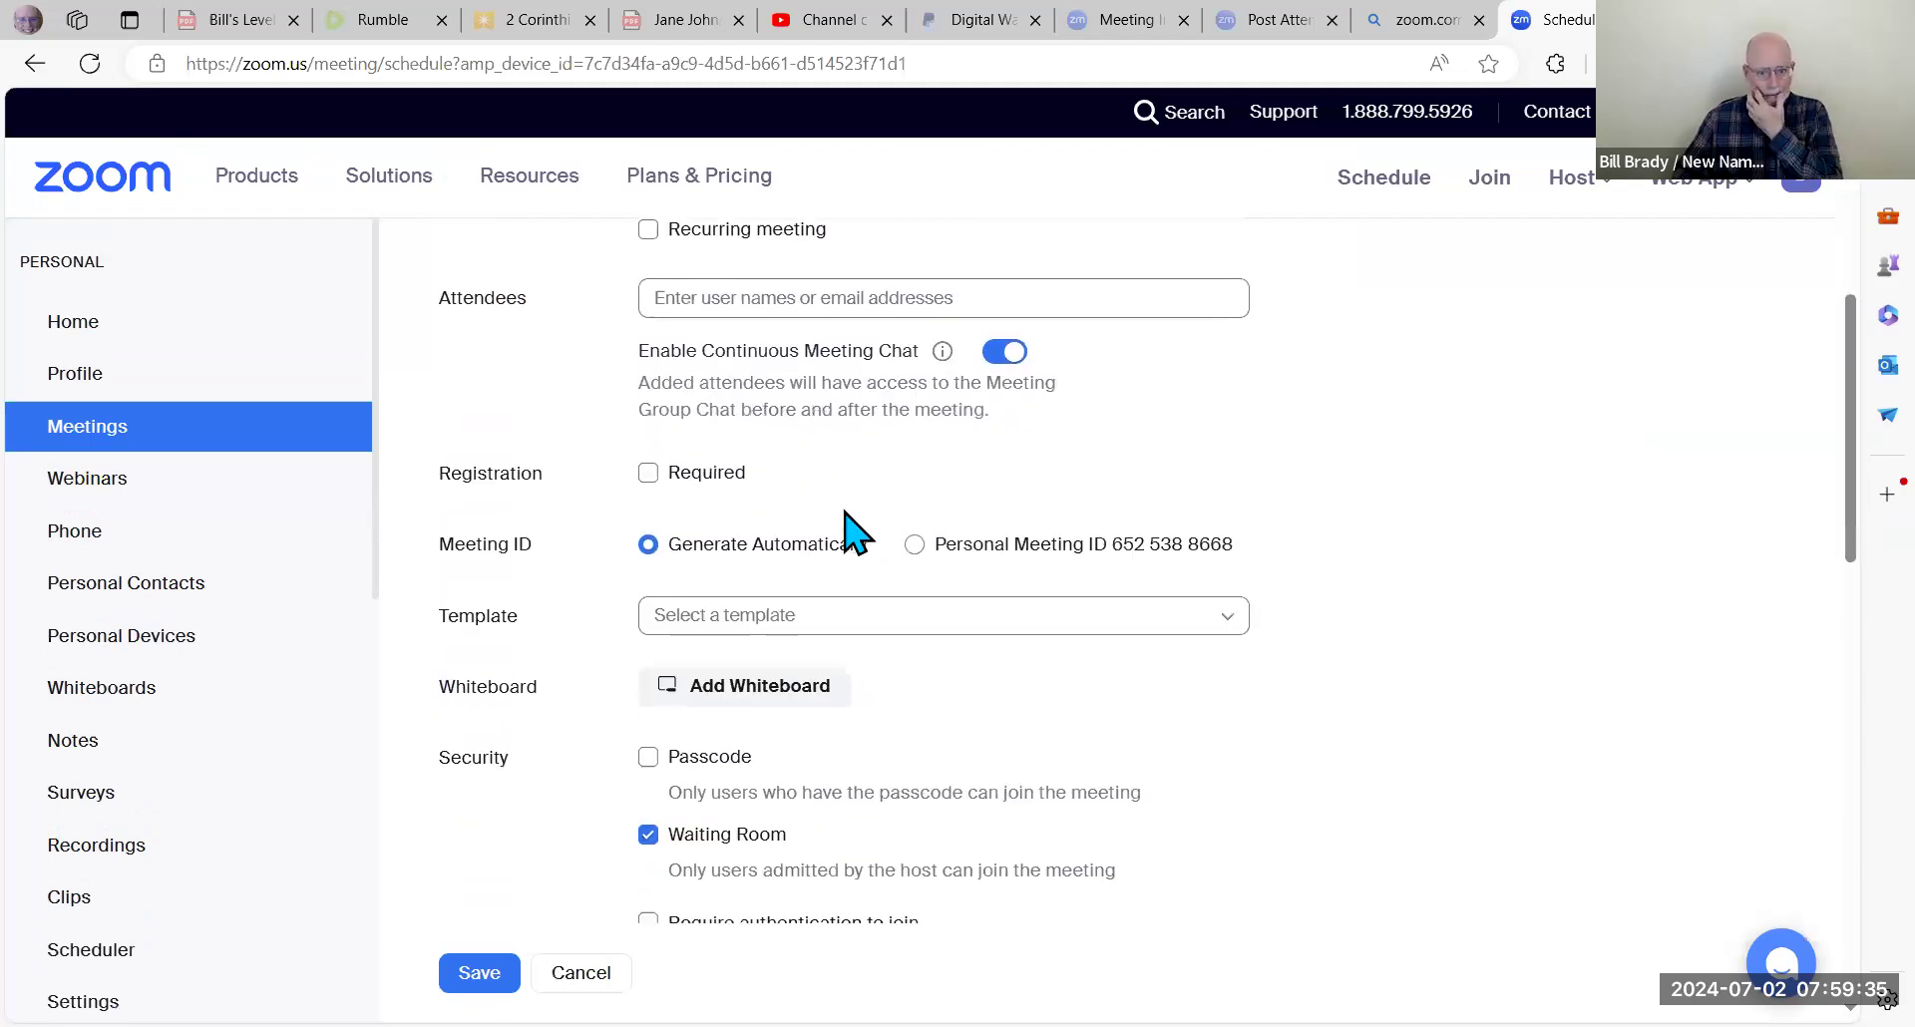
scroll(844, 511, up, 3)
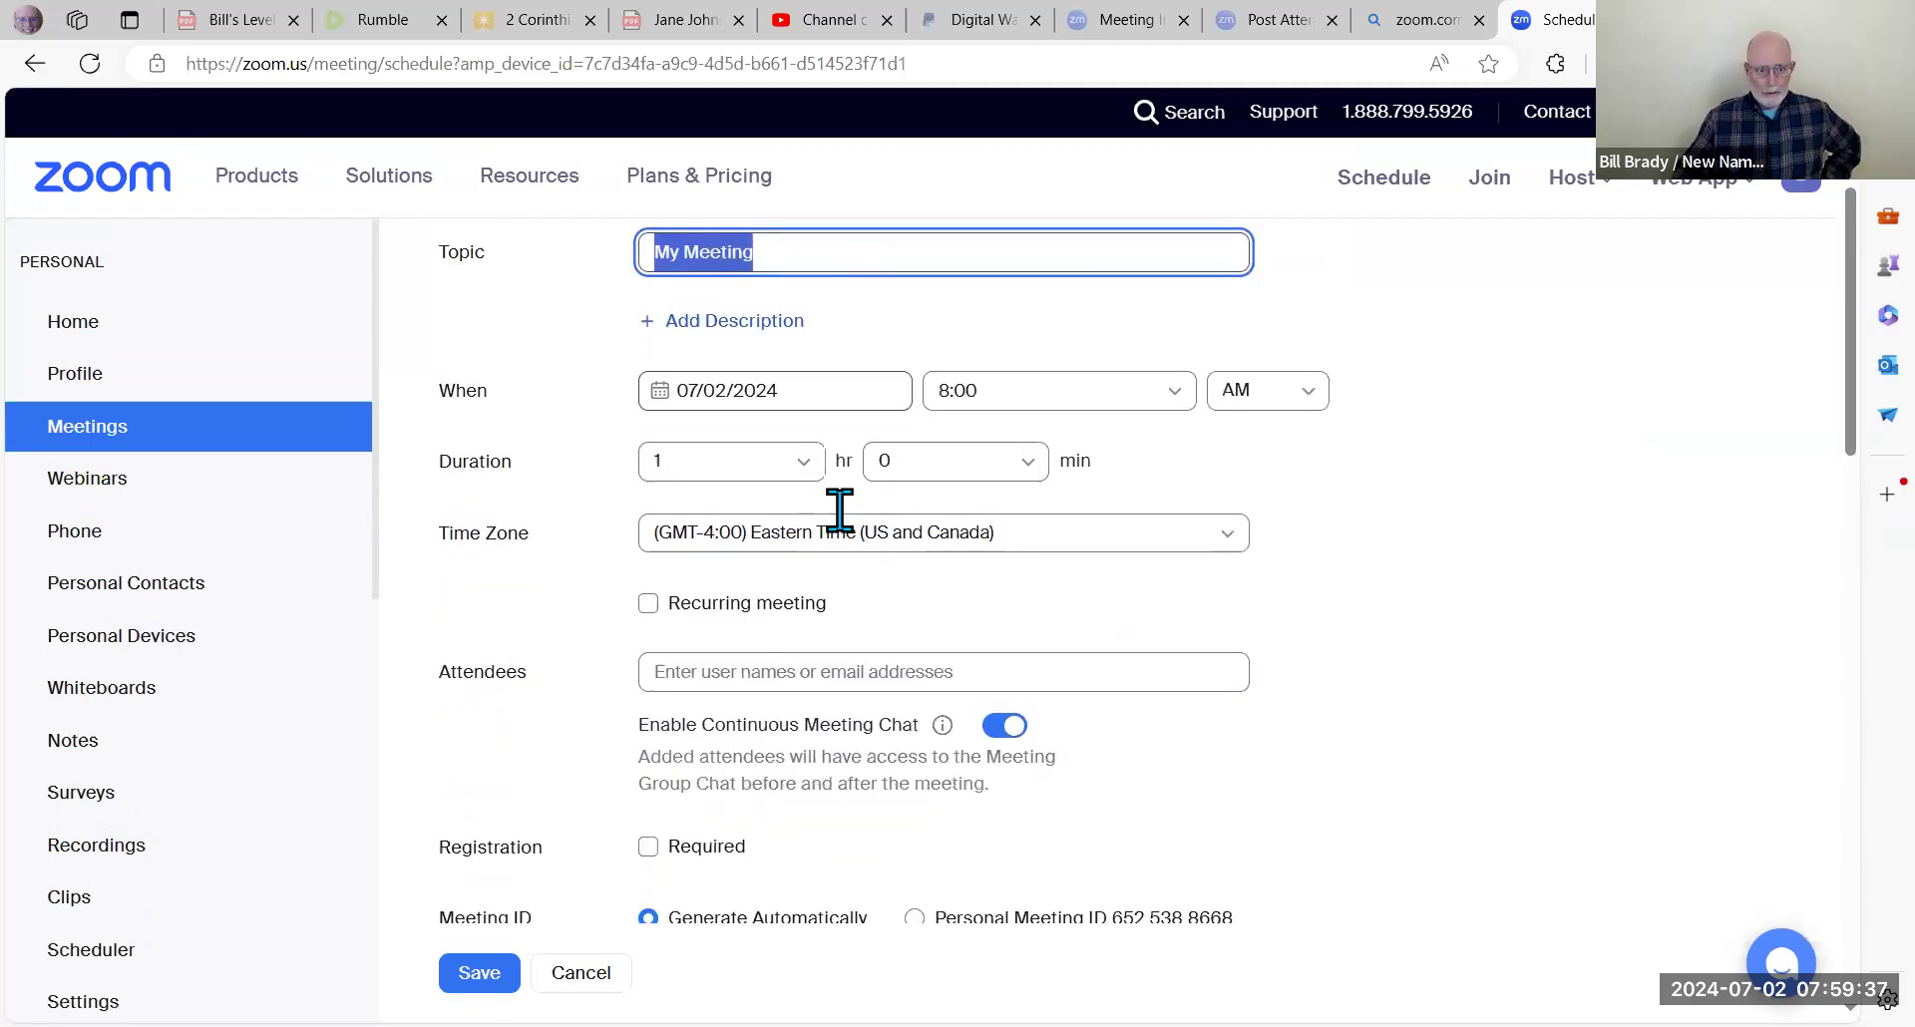
scroll(841, 511, up, 1)
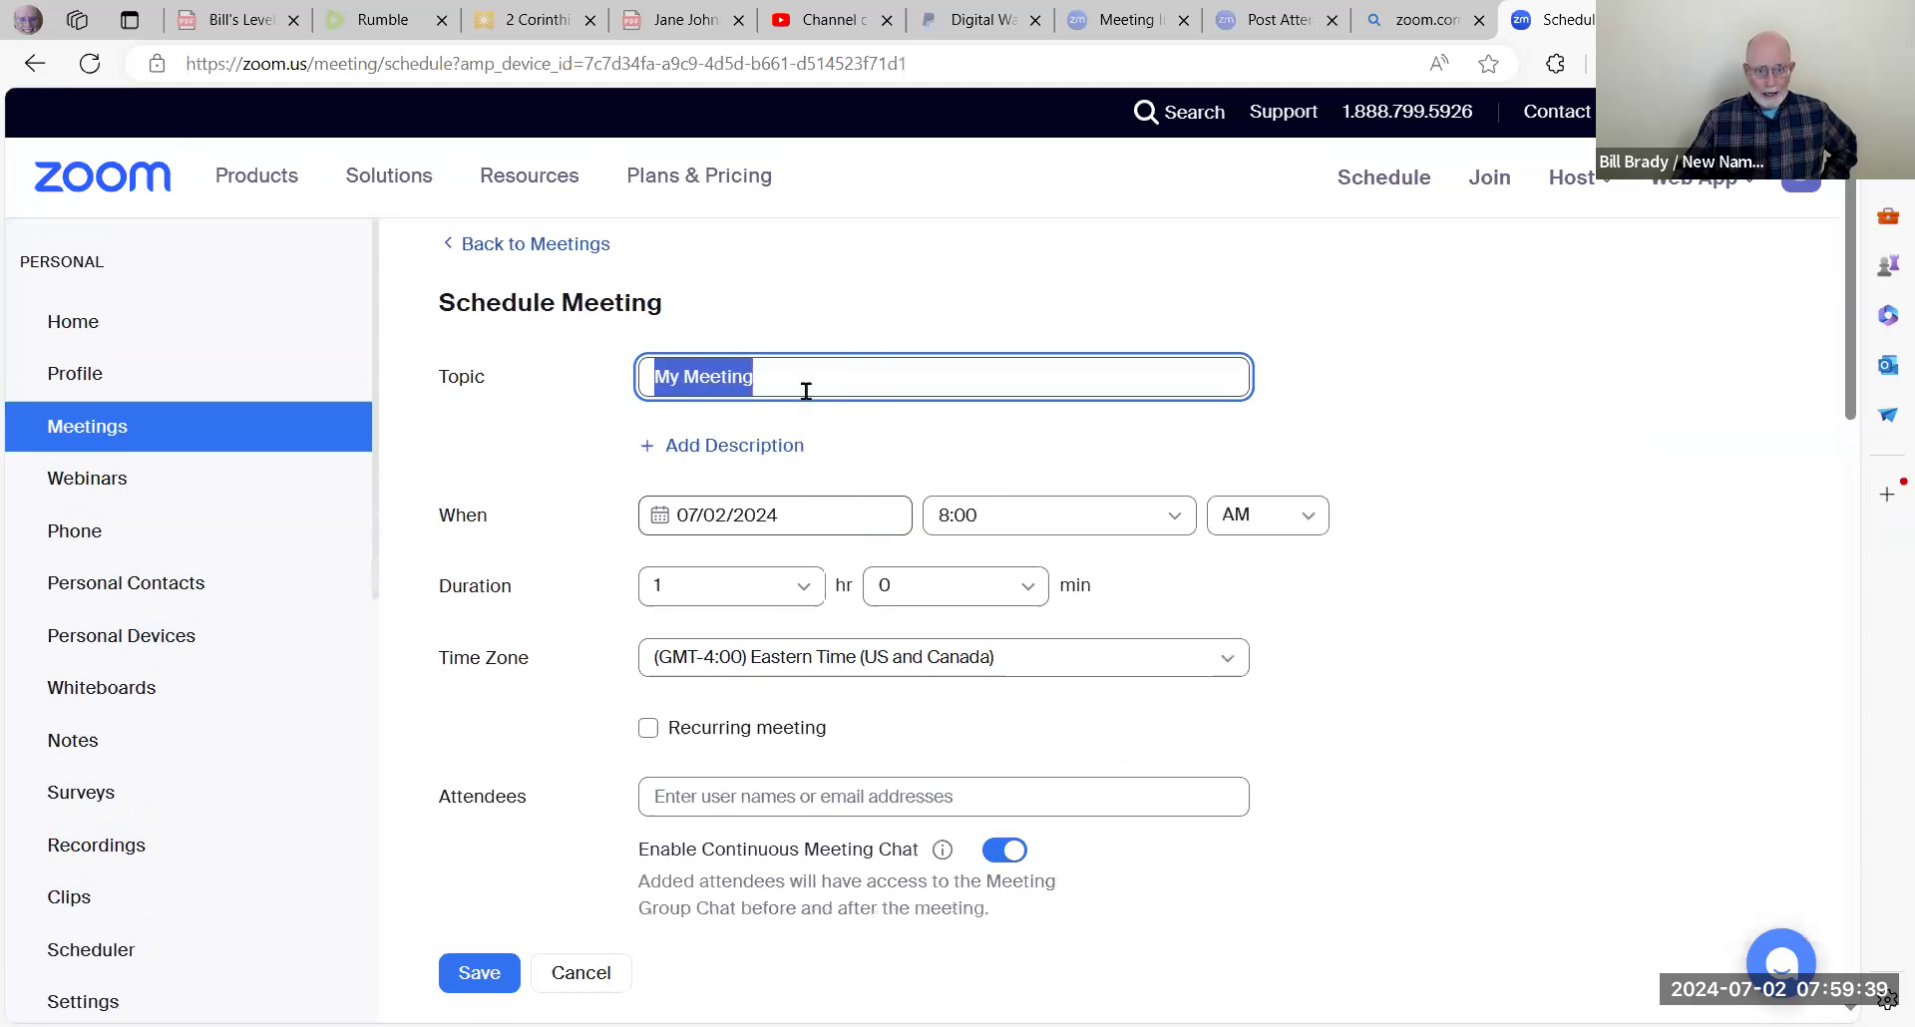
drag(769, 378, 647, 387)
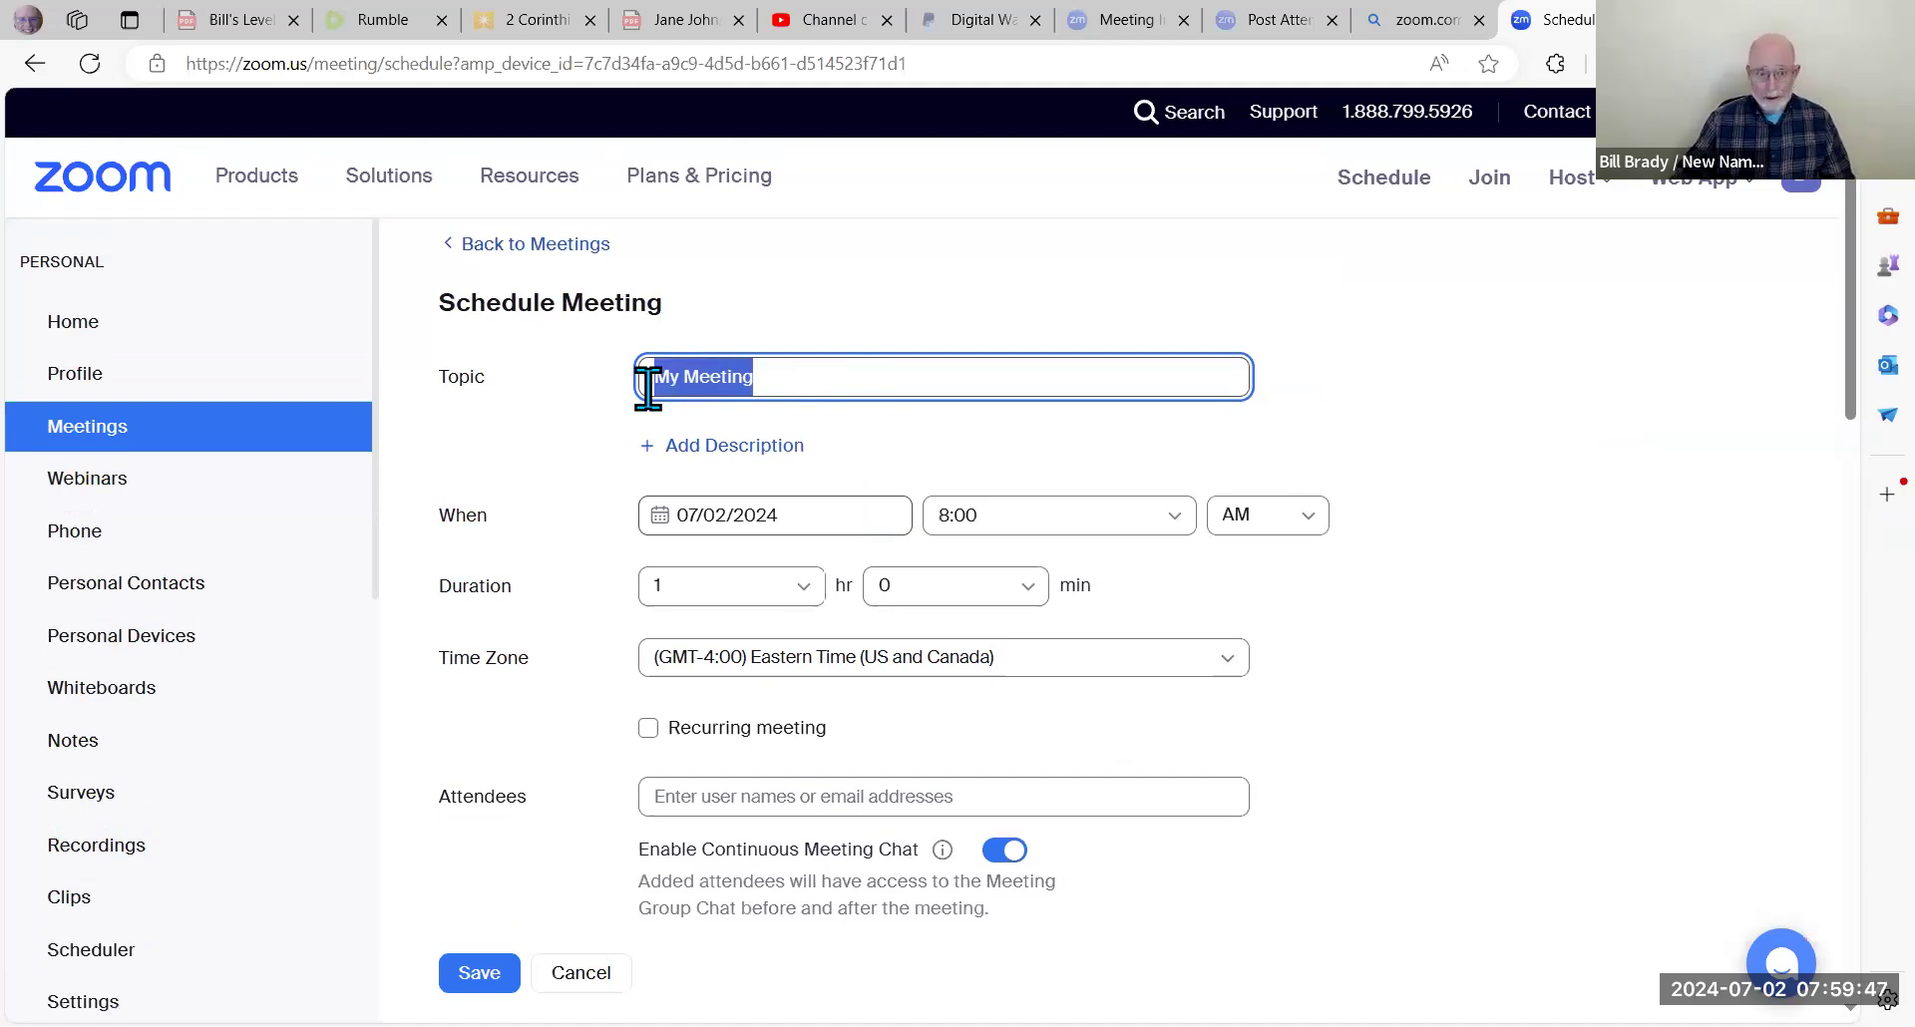
Step: Enter 'Video of me speaking' as the meeting topic
text(Video)
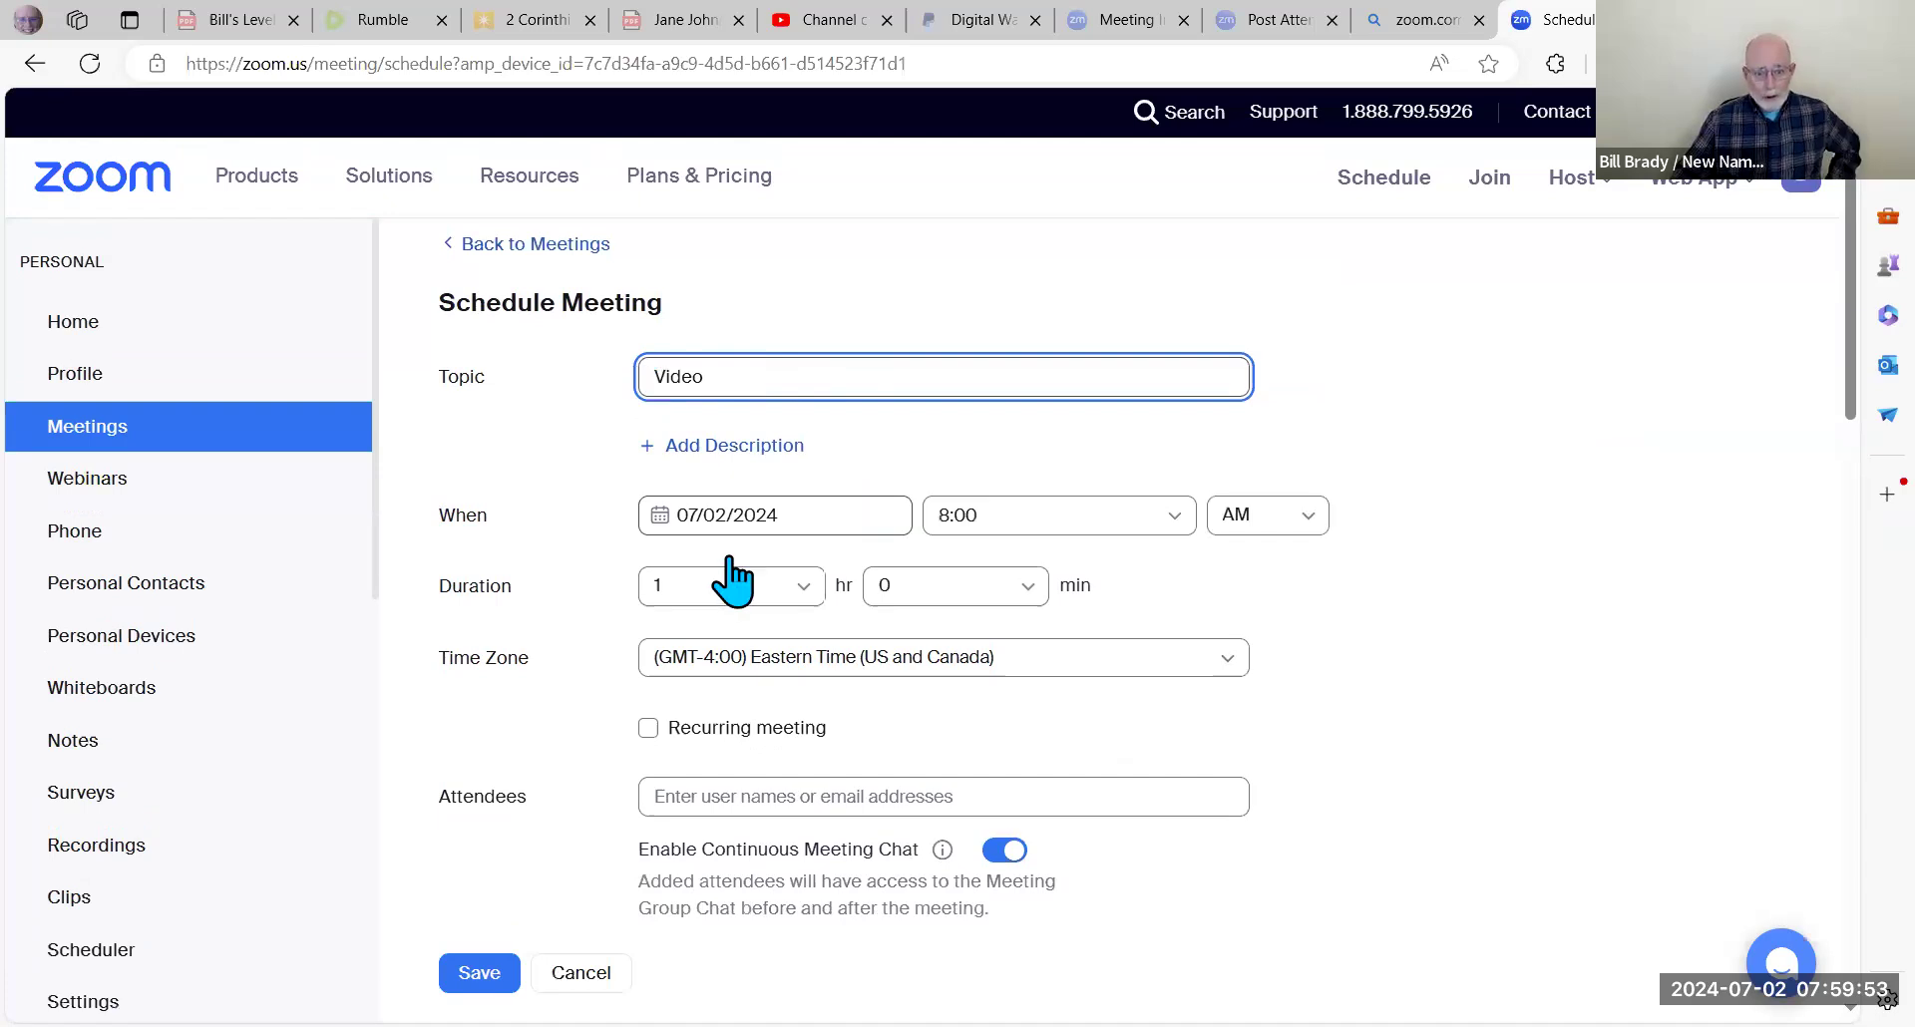
text(of me speaking)
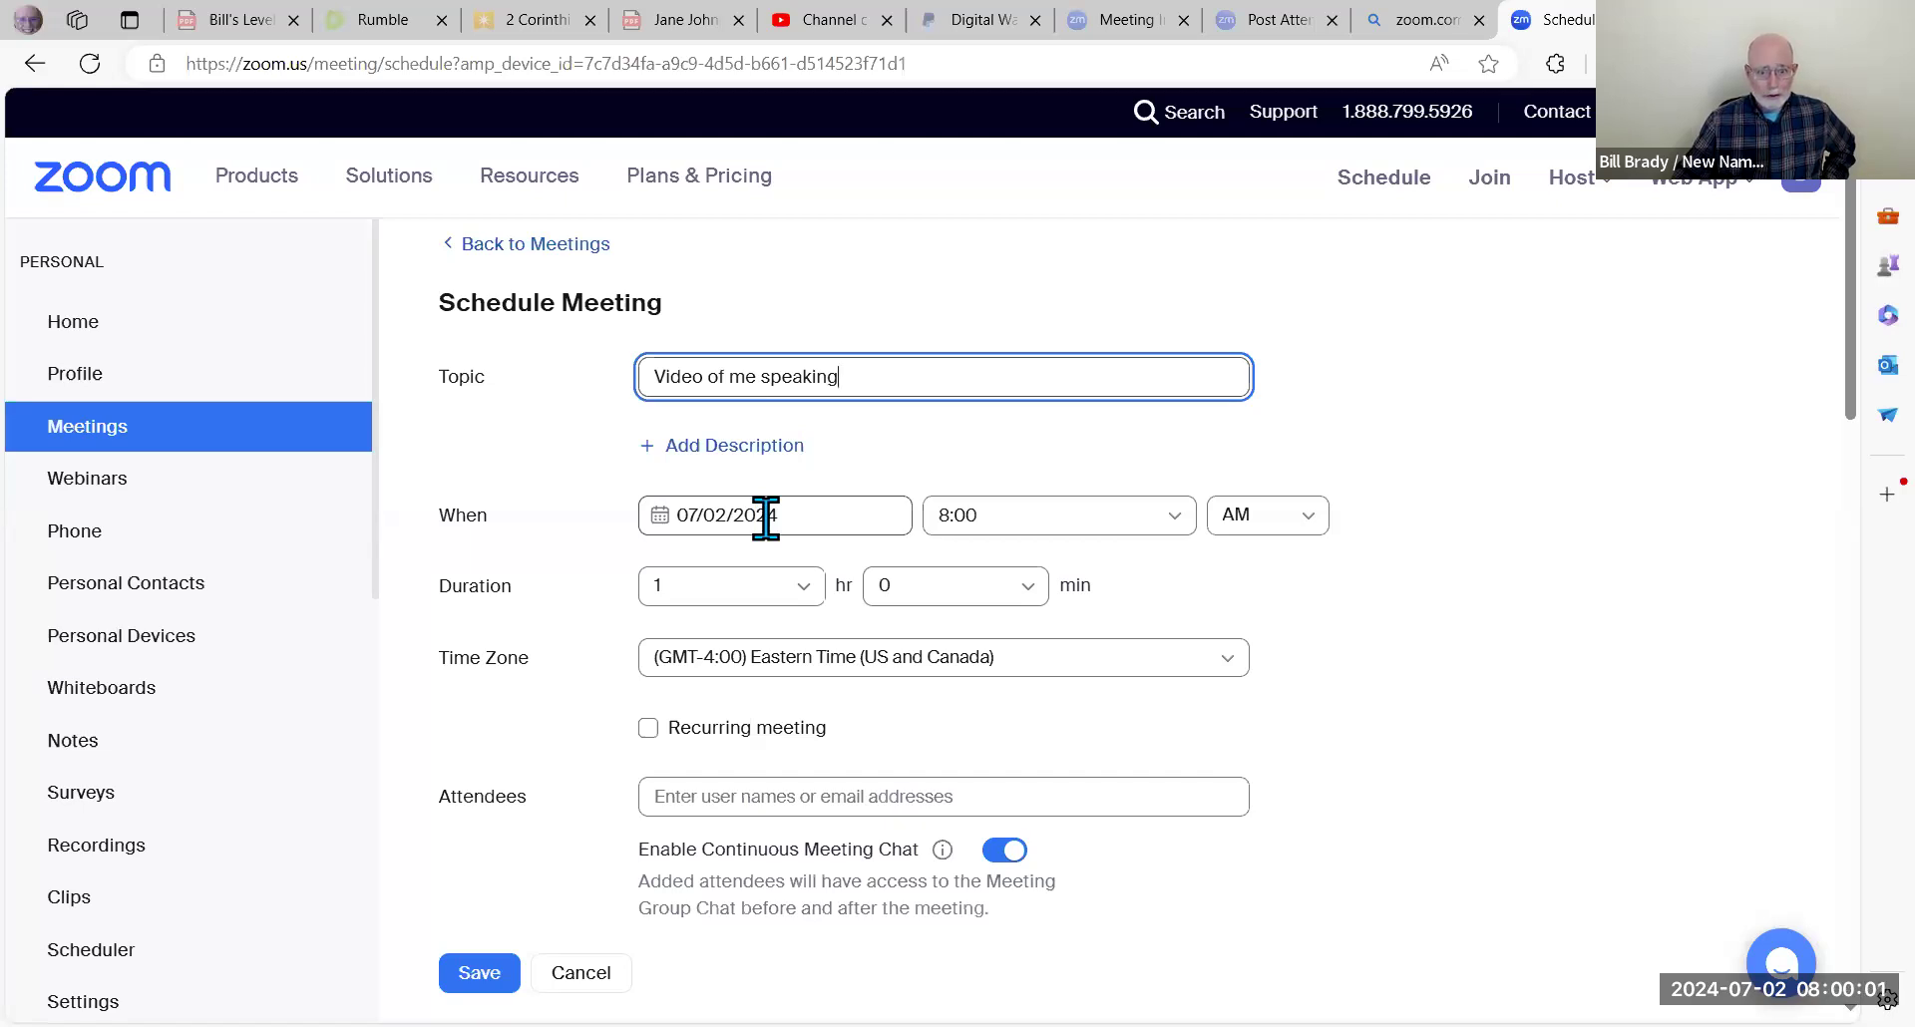
click(765, 518)
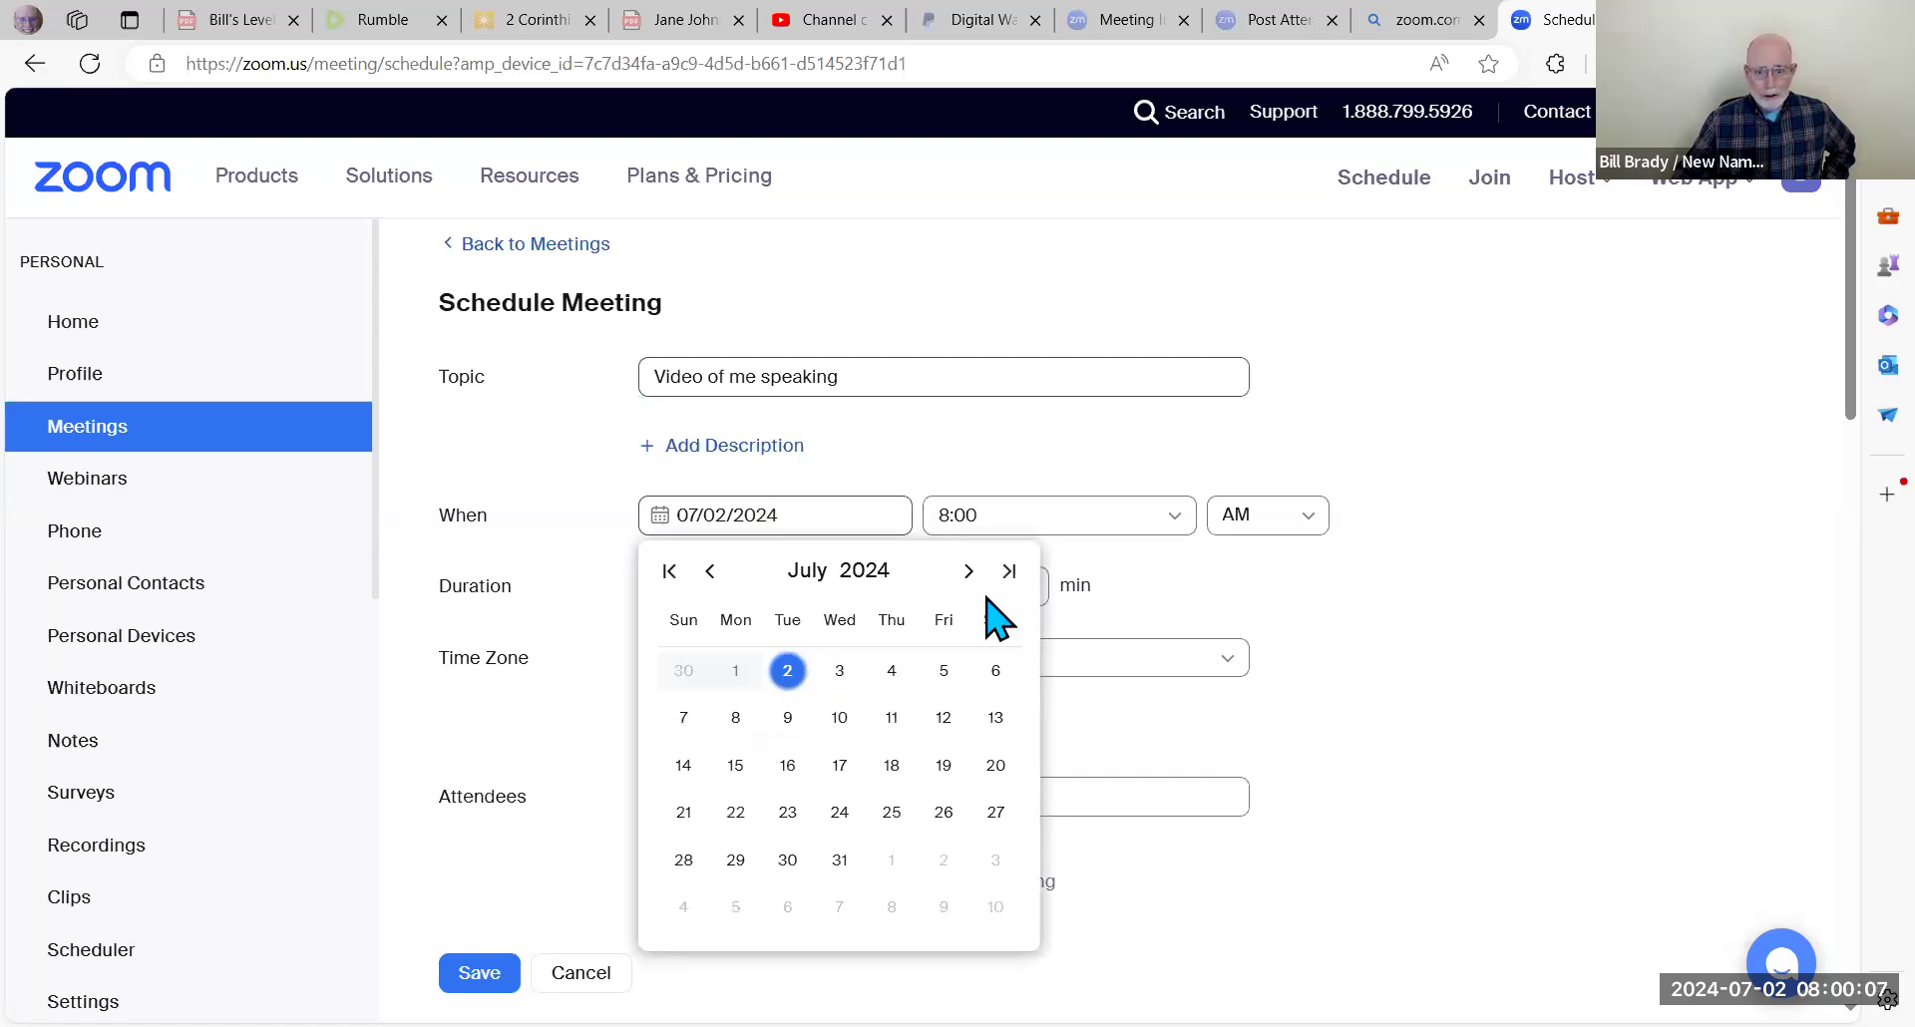
click(1000, 515)
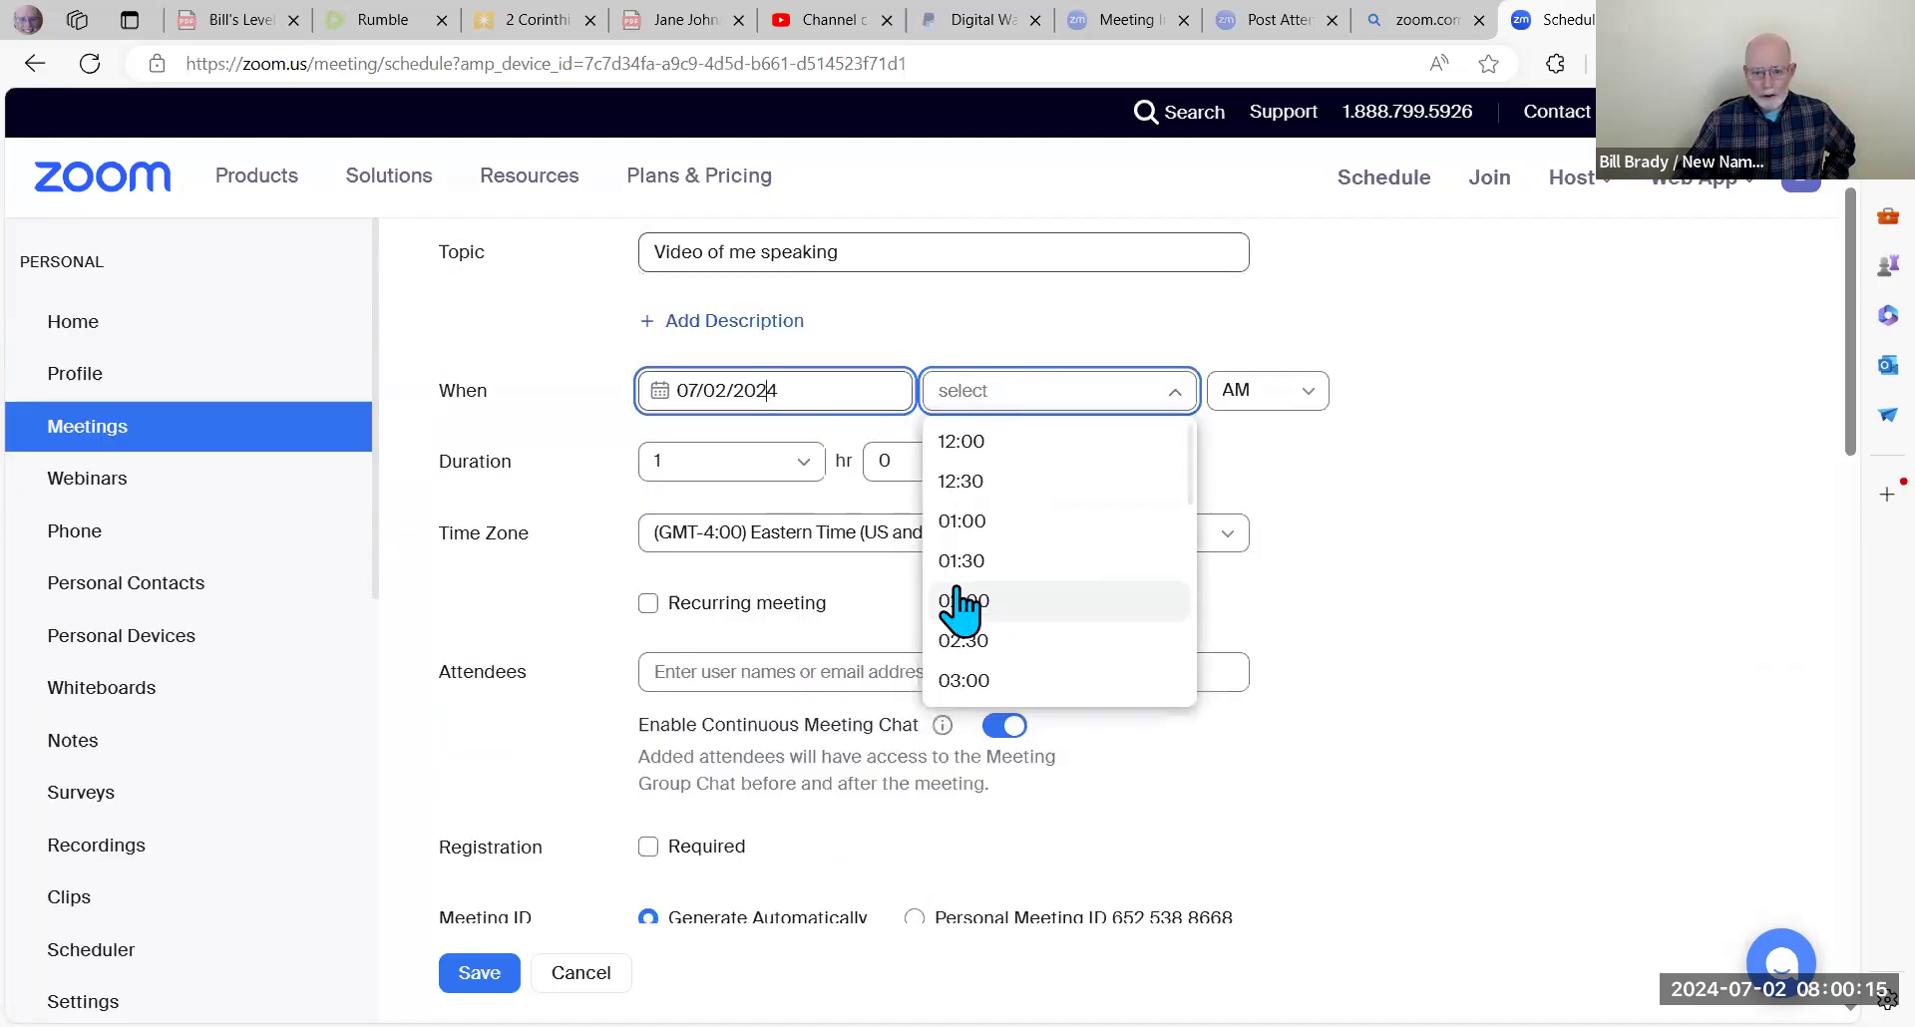
click(951, 390)
text(8:00)
drag(984, 390, 914, 393)
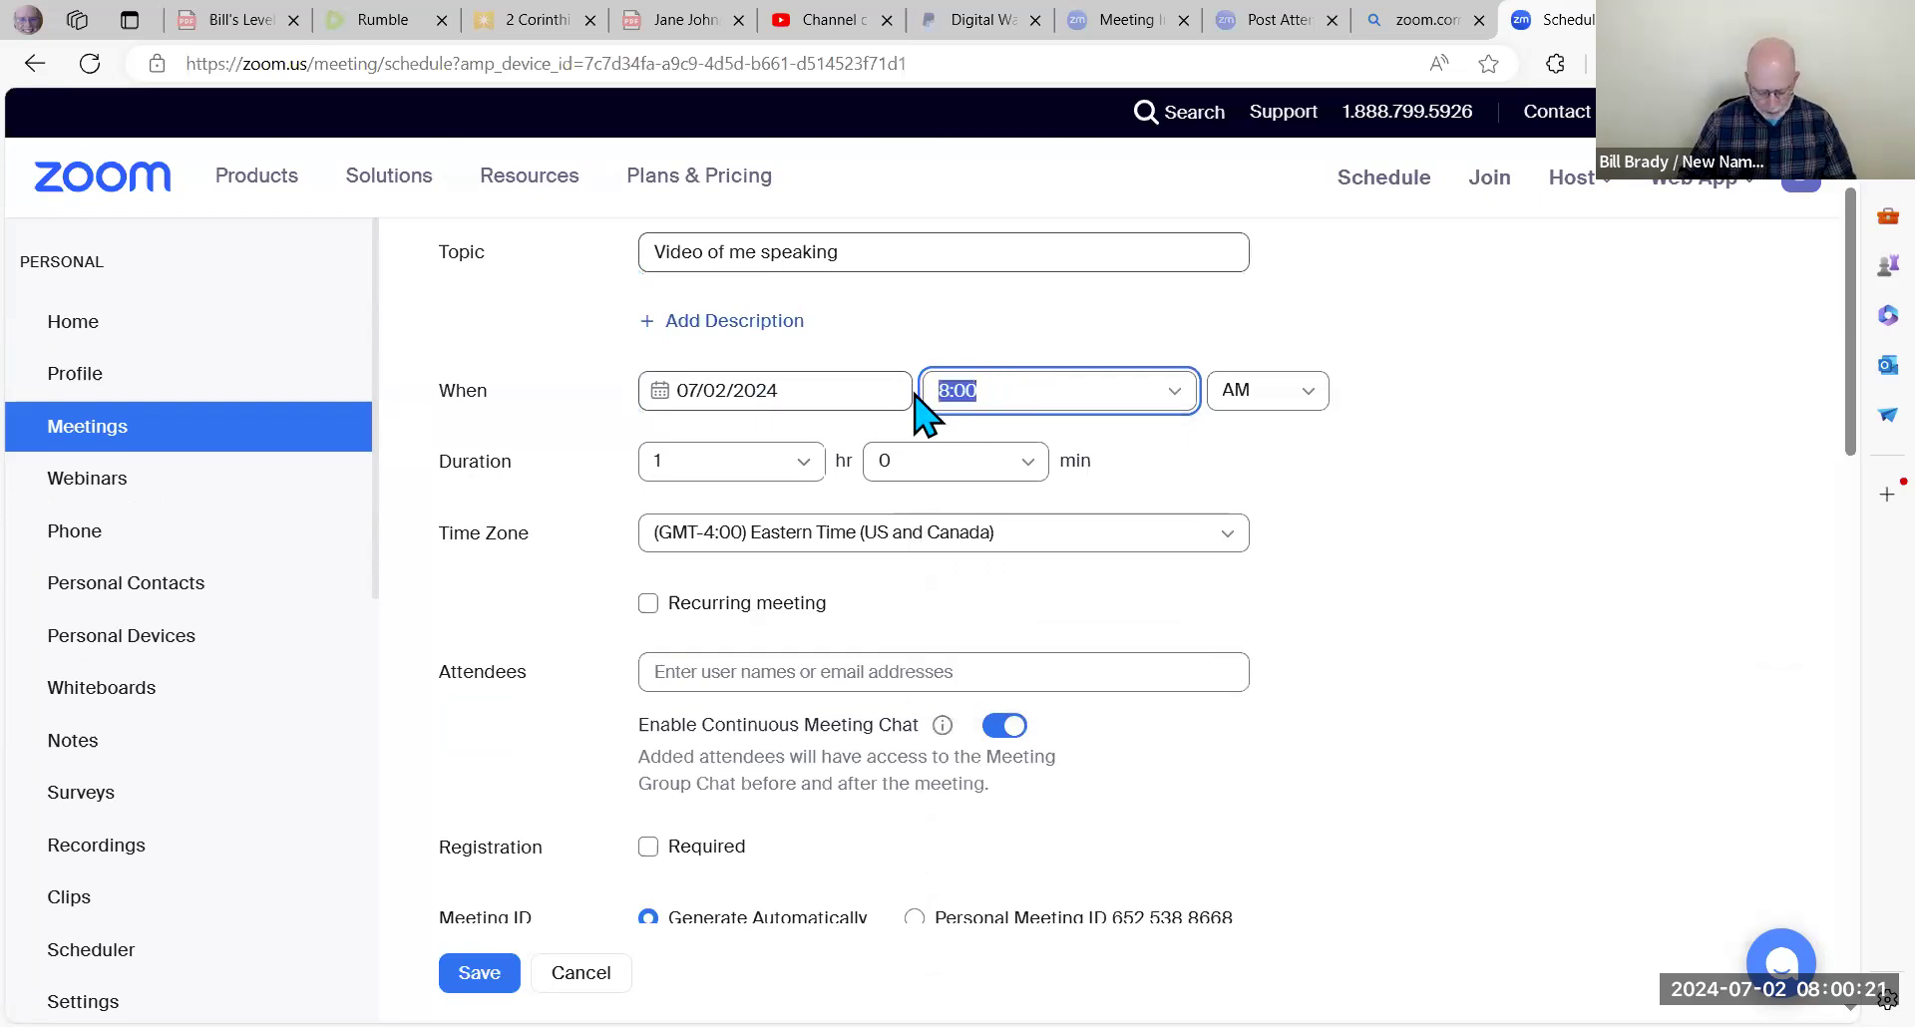
text(12)
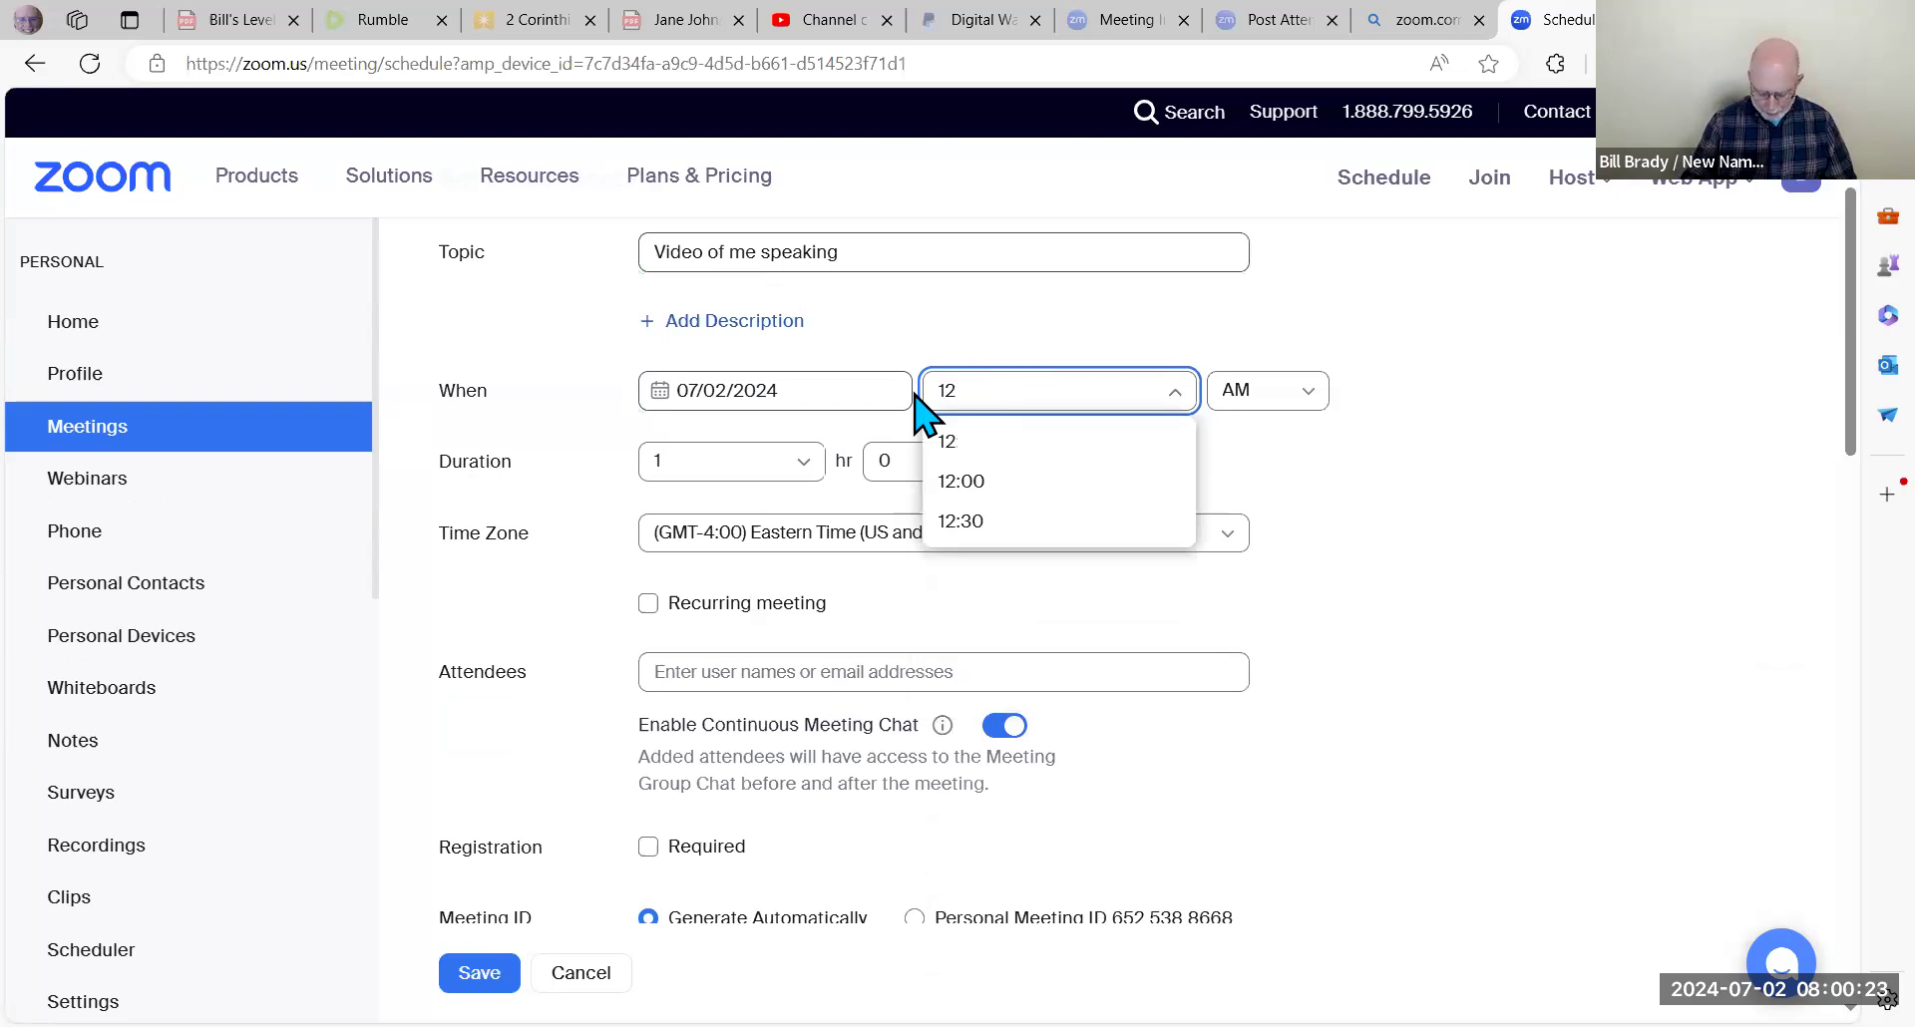
text(:15)
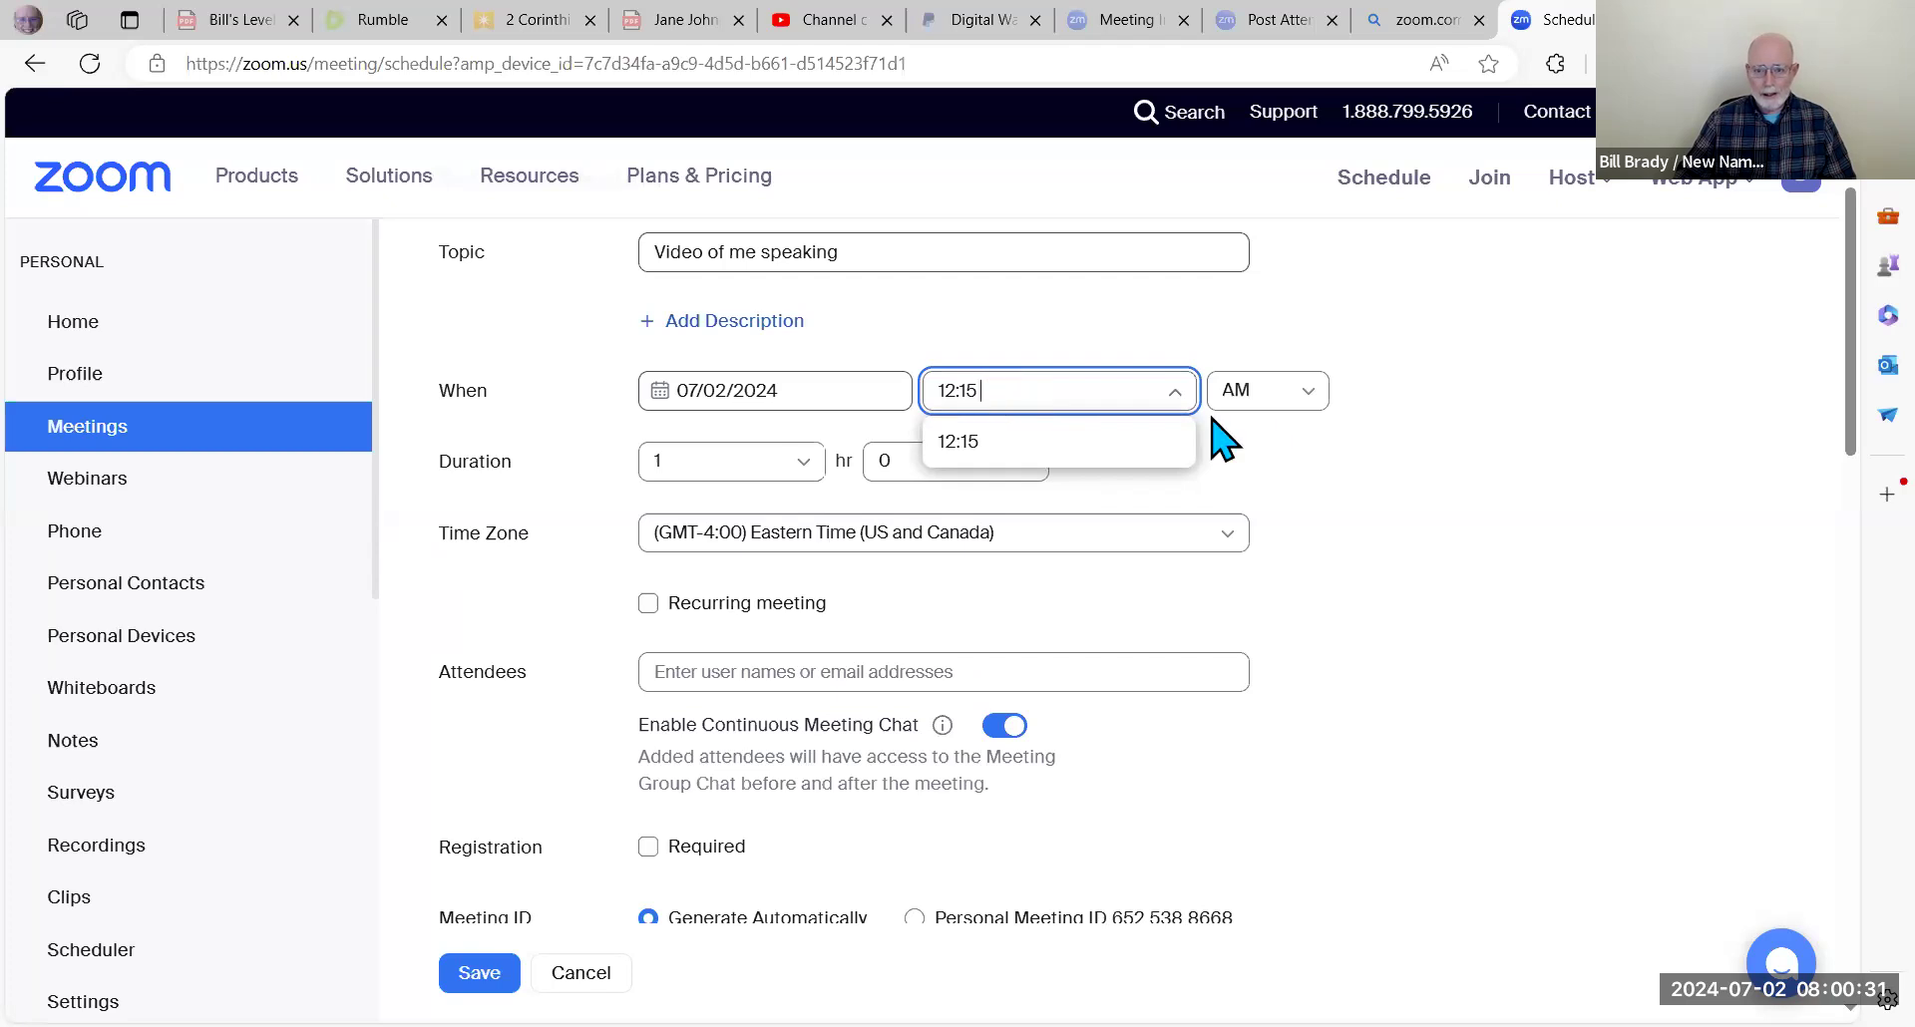
click(1309, 399)
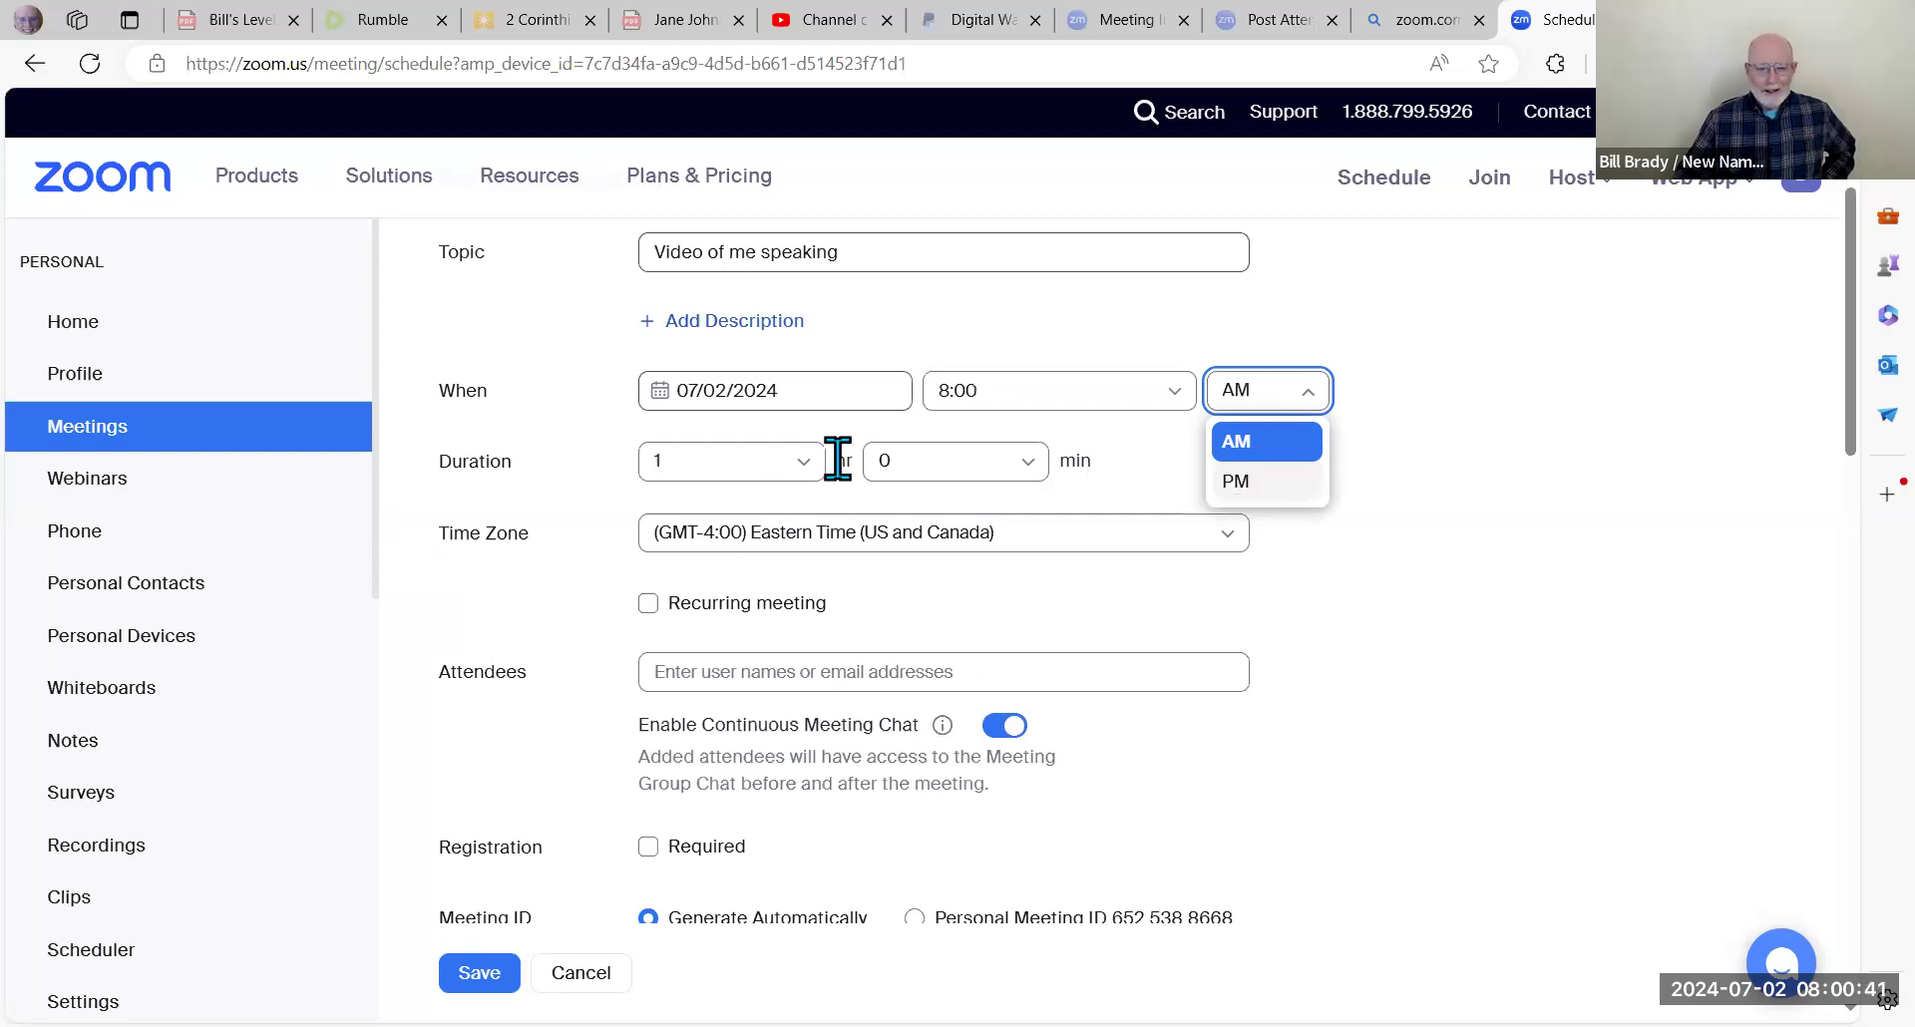
click(1459, 471)
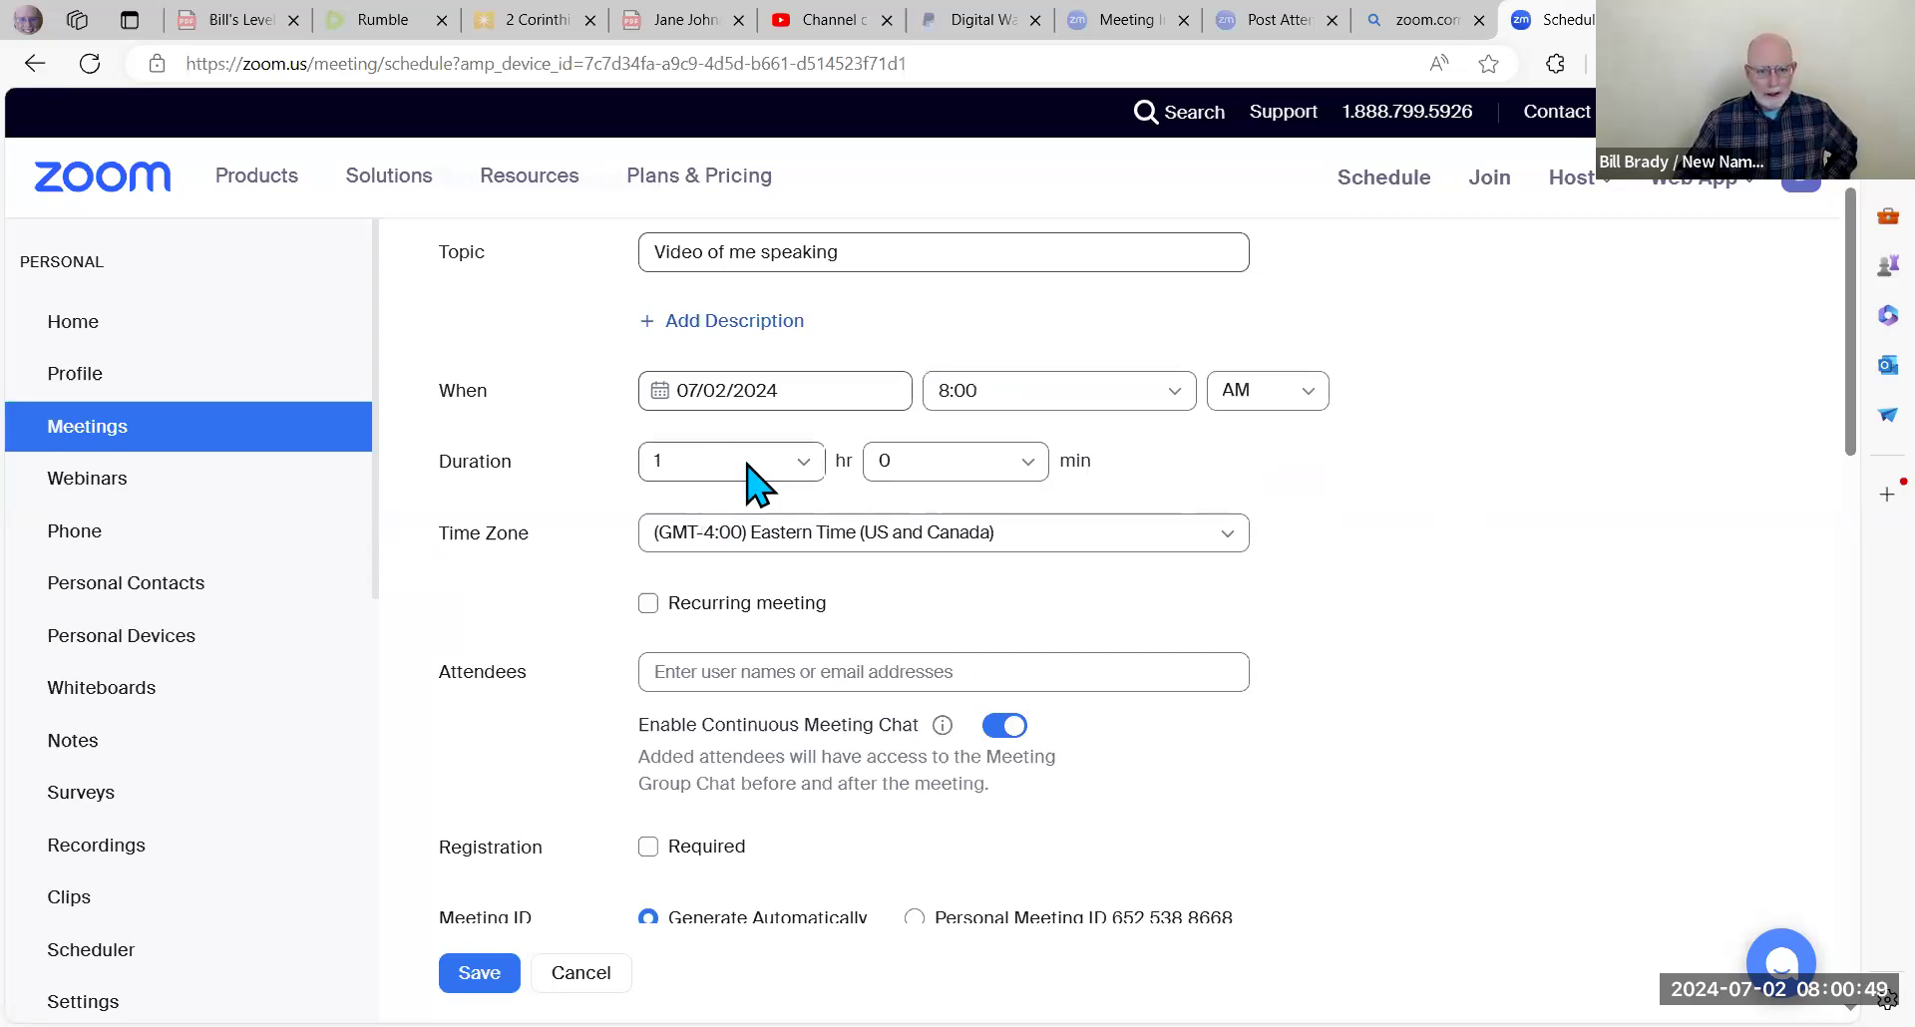
Step: Set the meeting duration to 1 hour 15 minutes
click(801, 472)
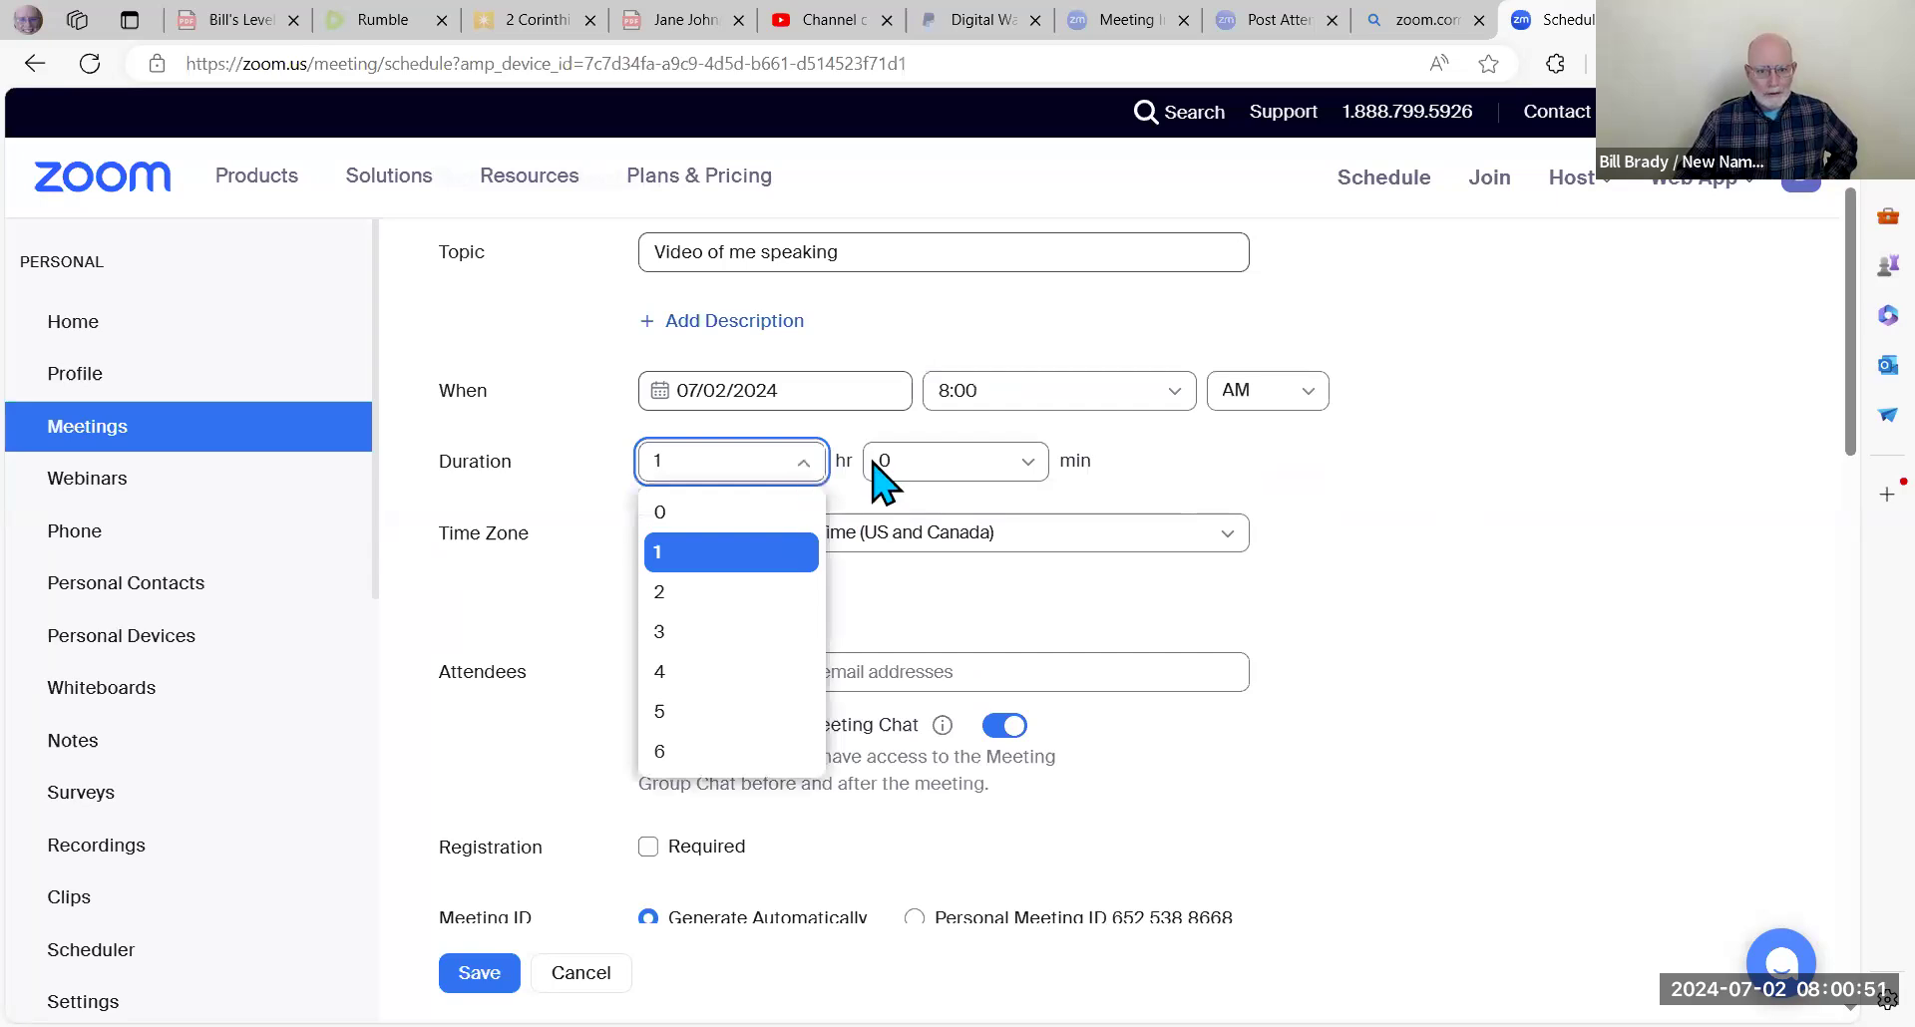
click(972, 469)
click(747, 470)
click(1032, 473)
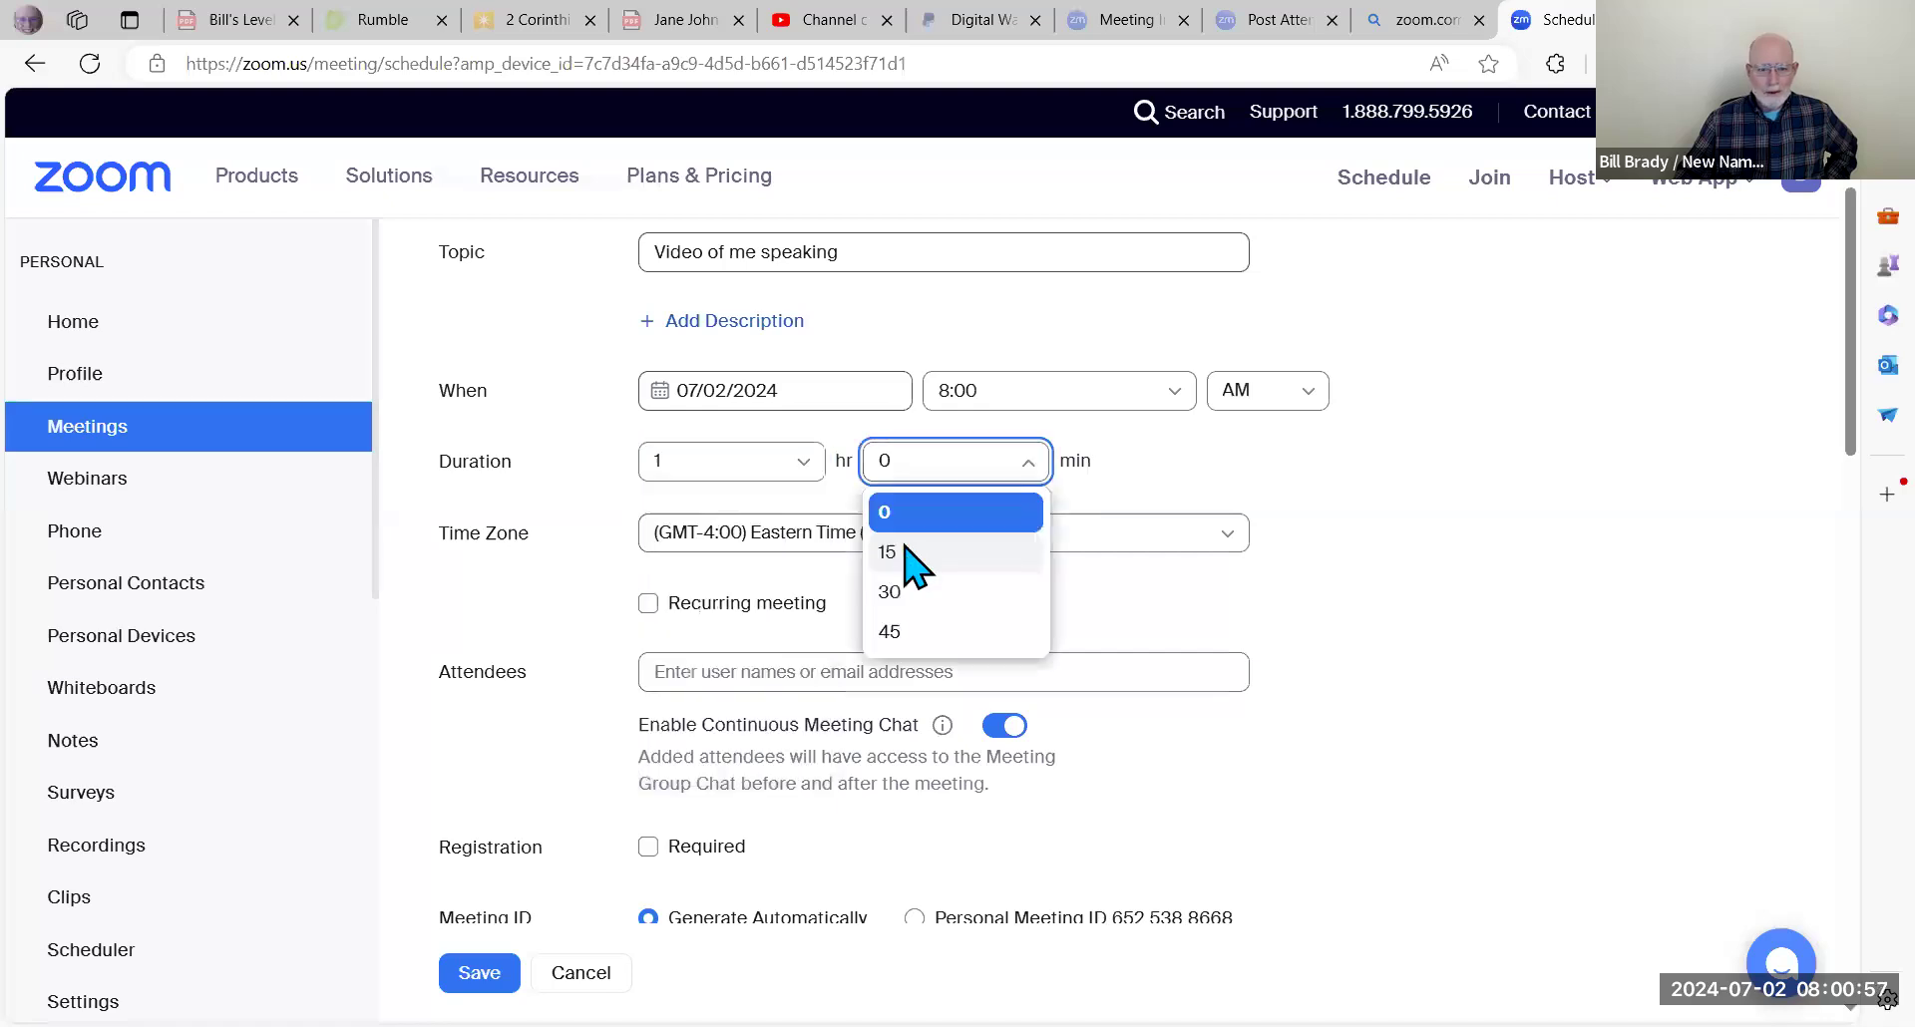
click(903, 555)
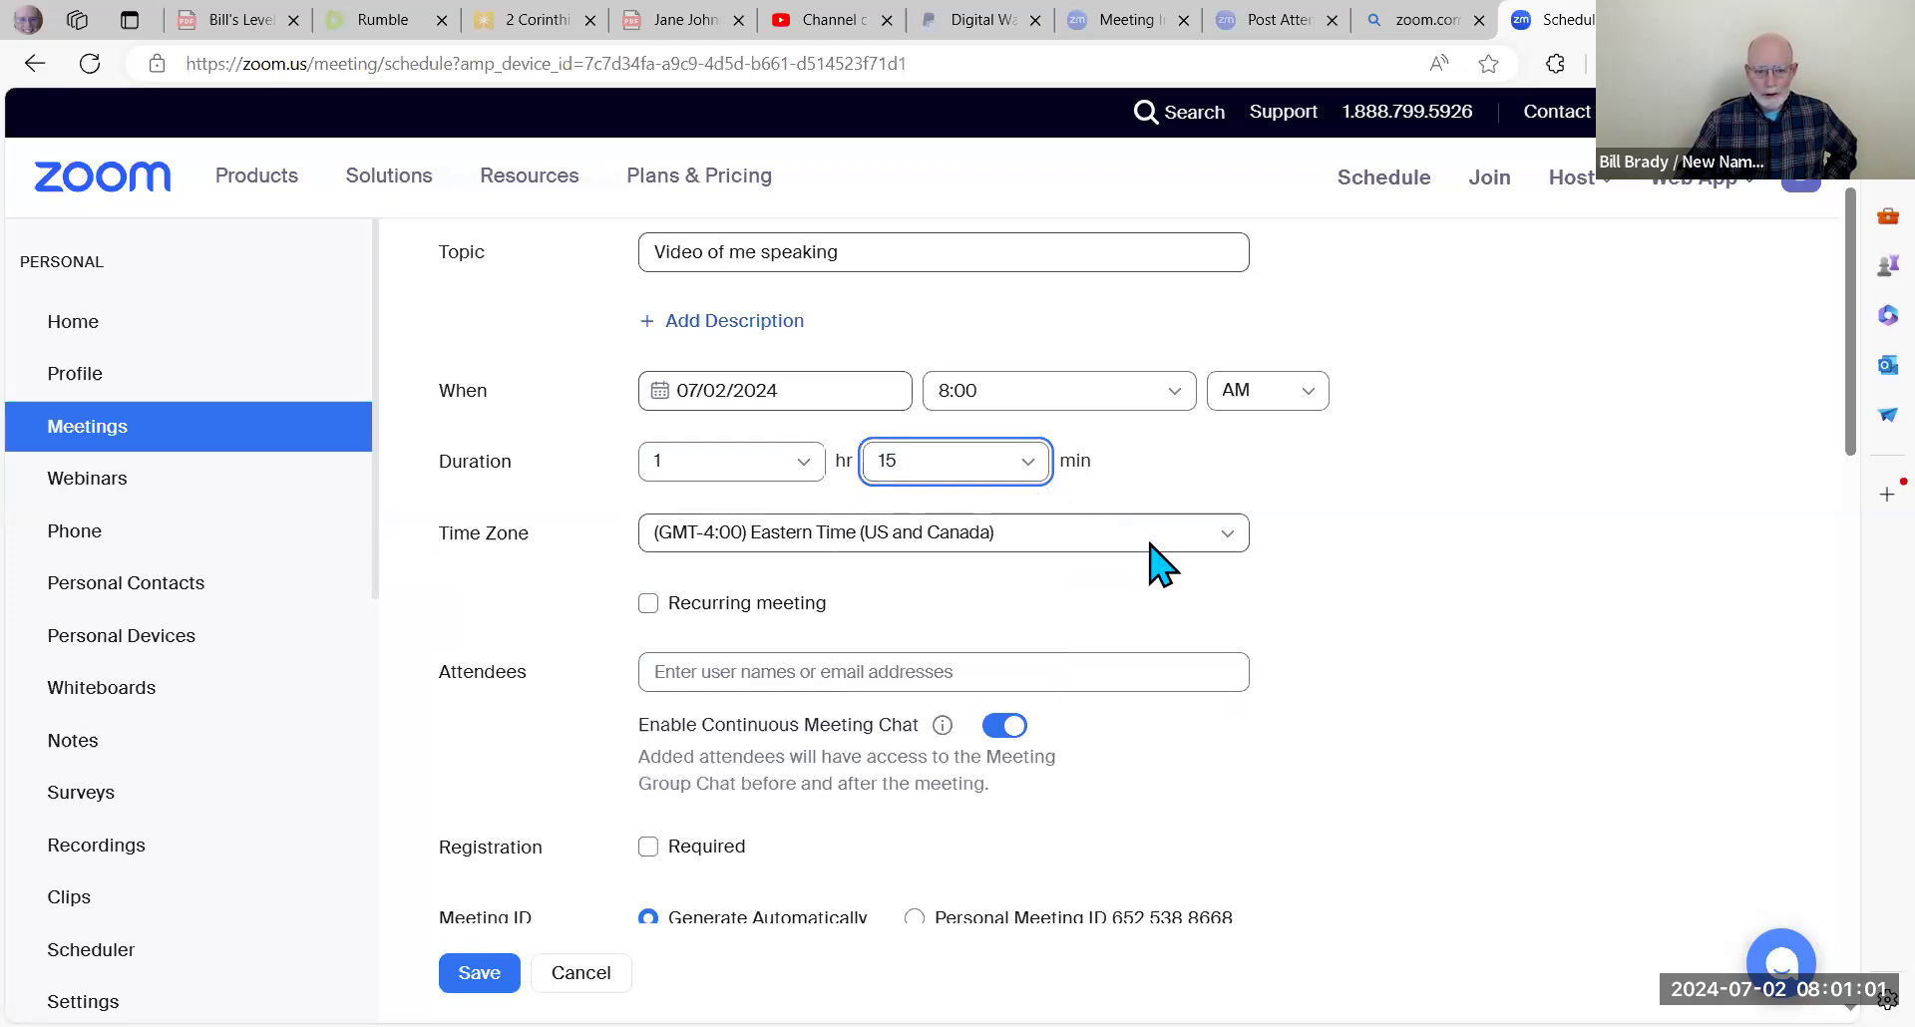
scroll(1127, 534, down, 1)
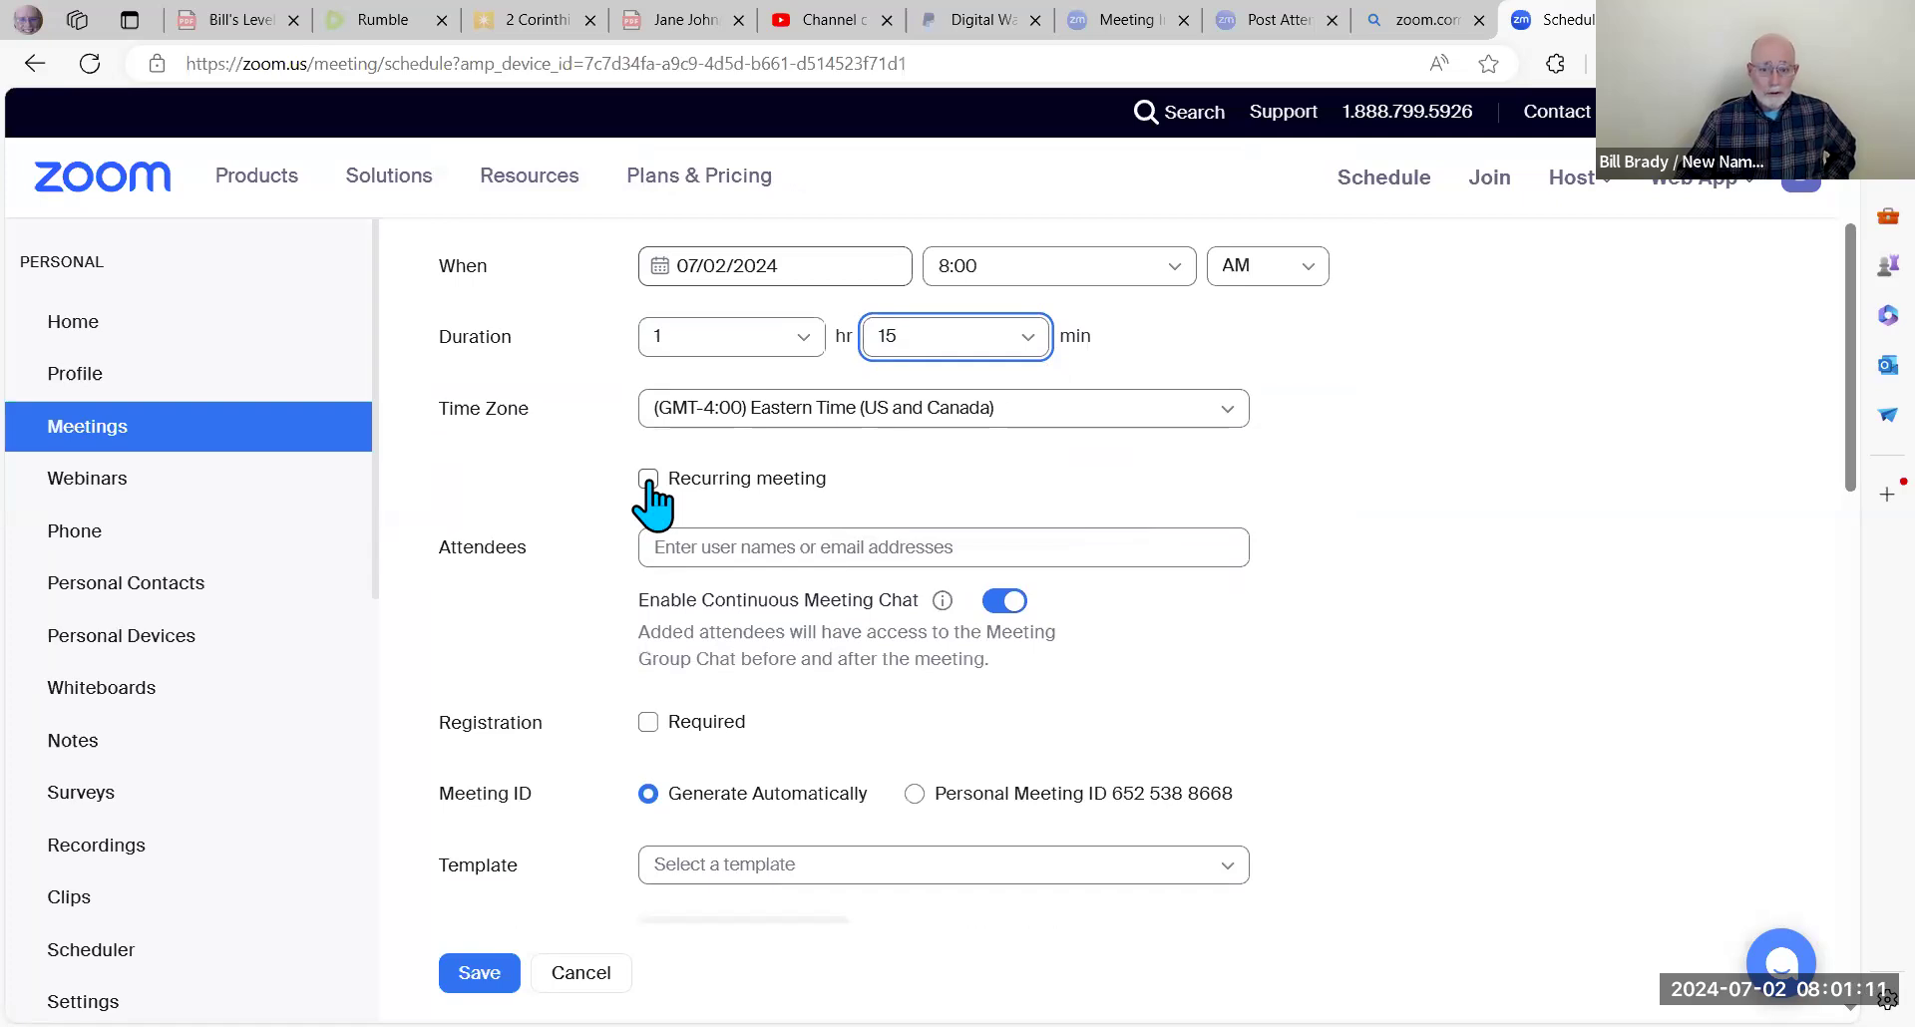
Step: Make the meeting recur weekly, every 1 week on Tuesday
click(649, 480)
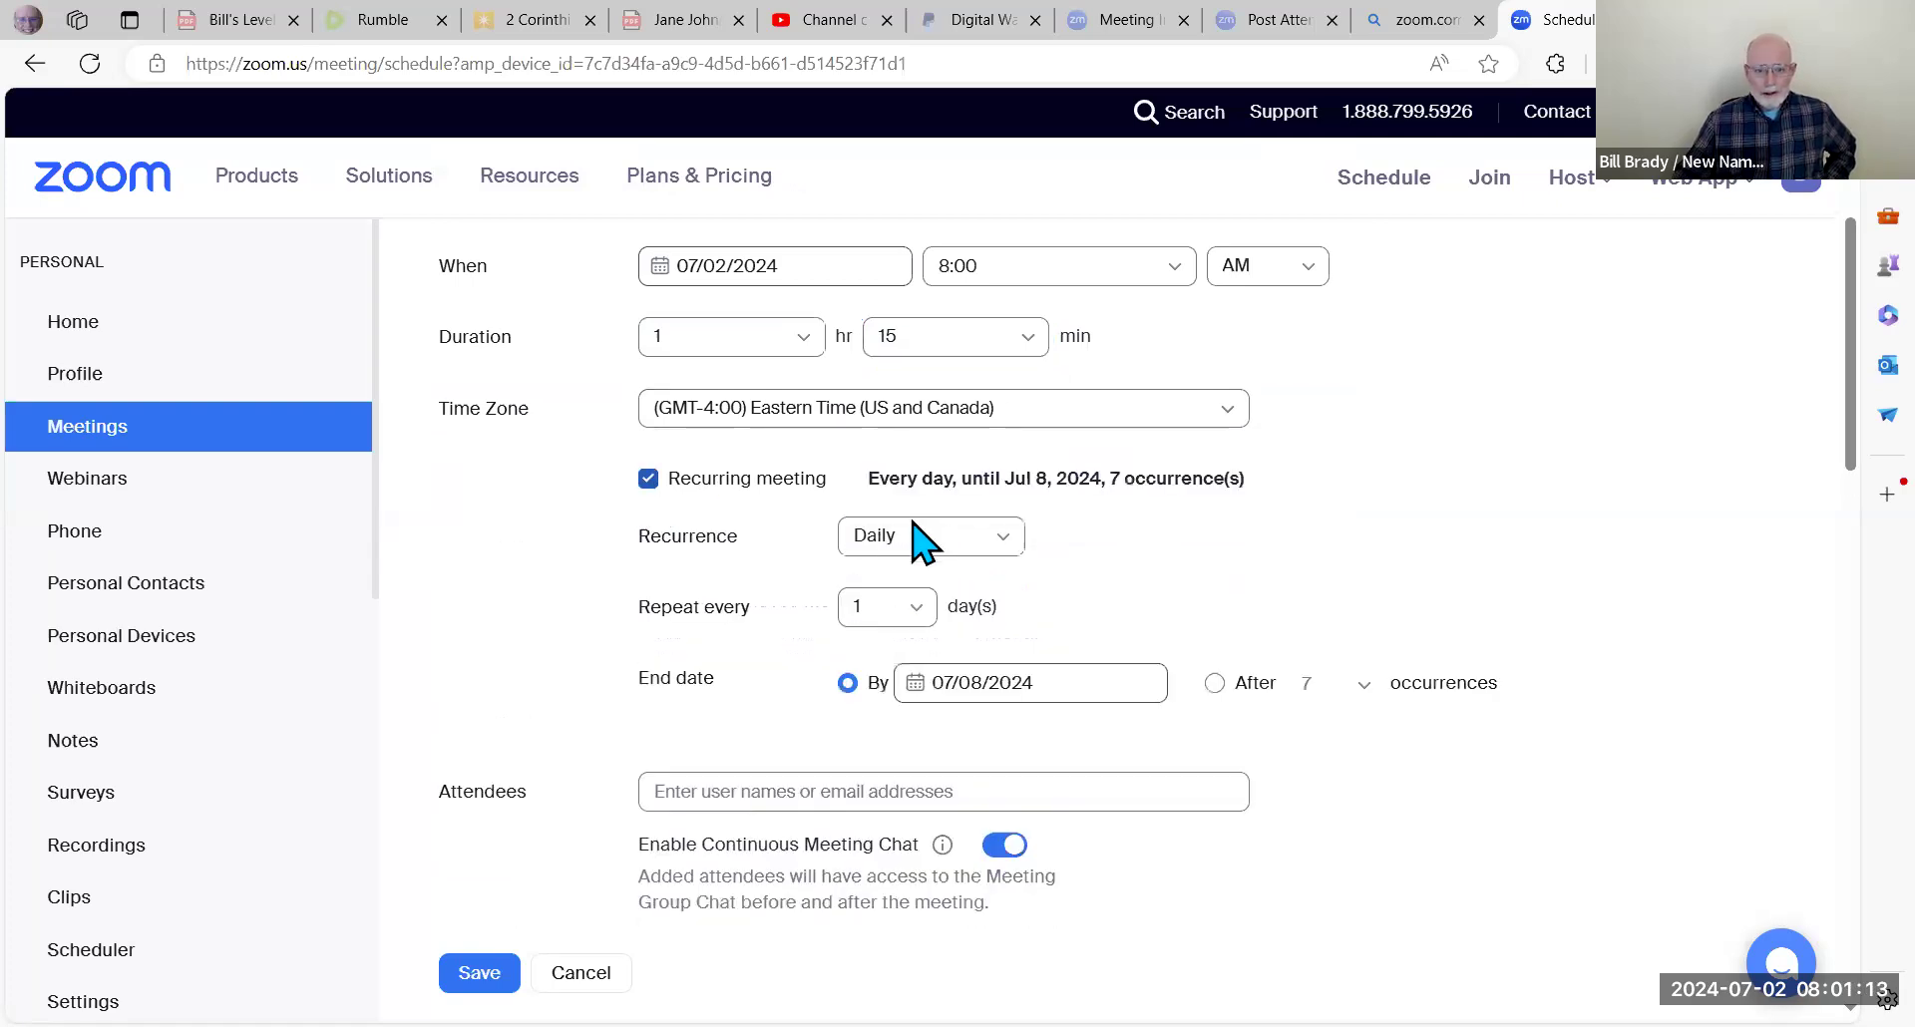
click(1002, 543)
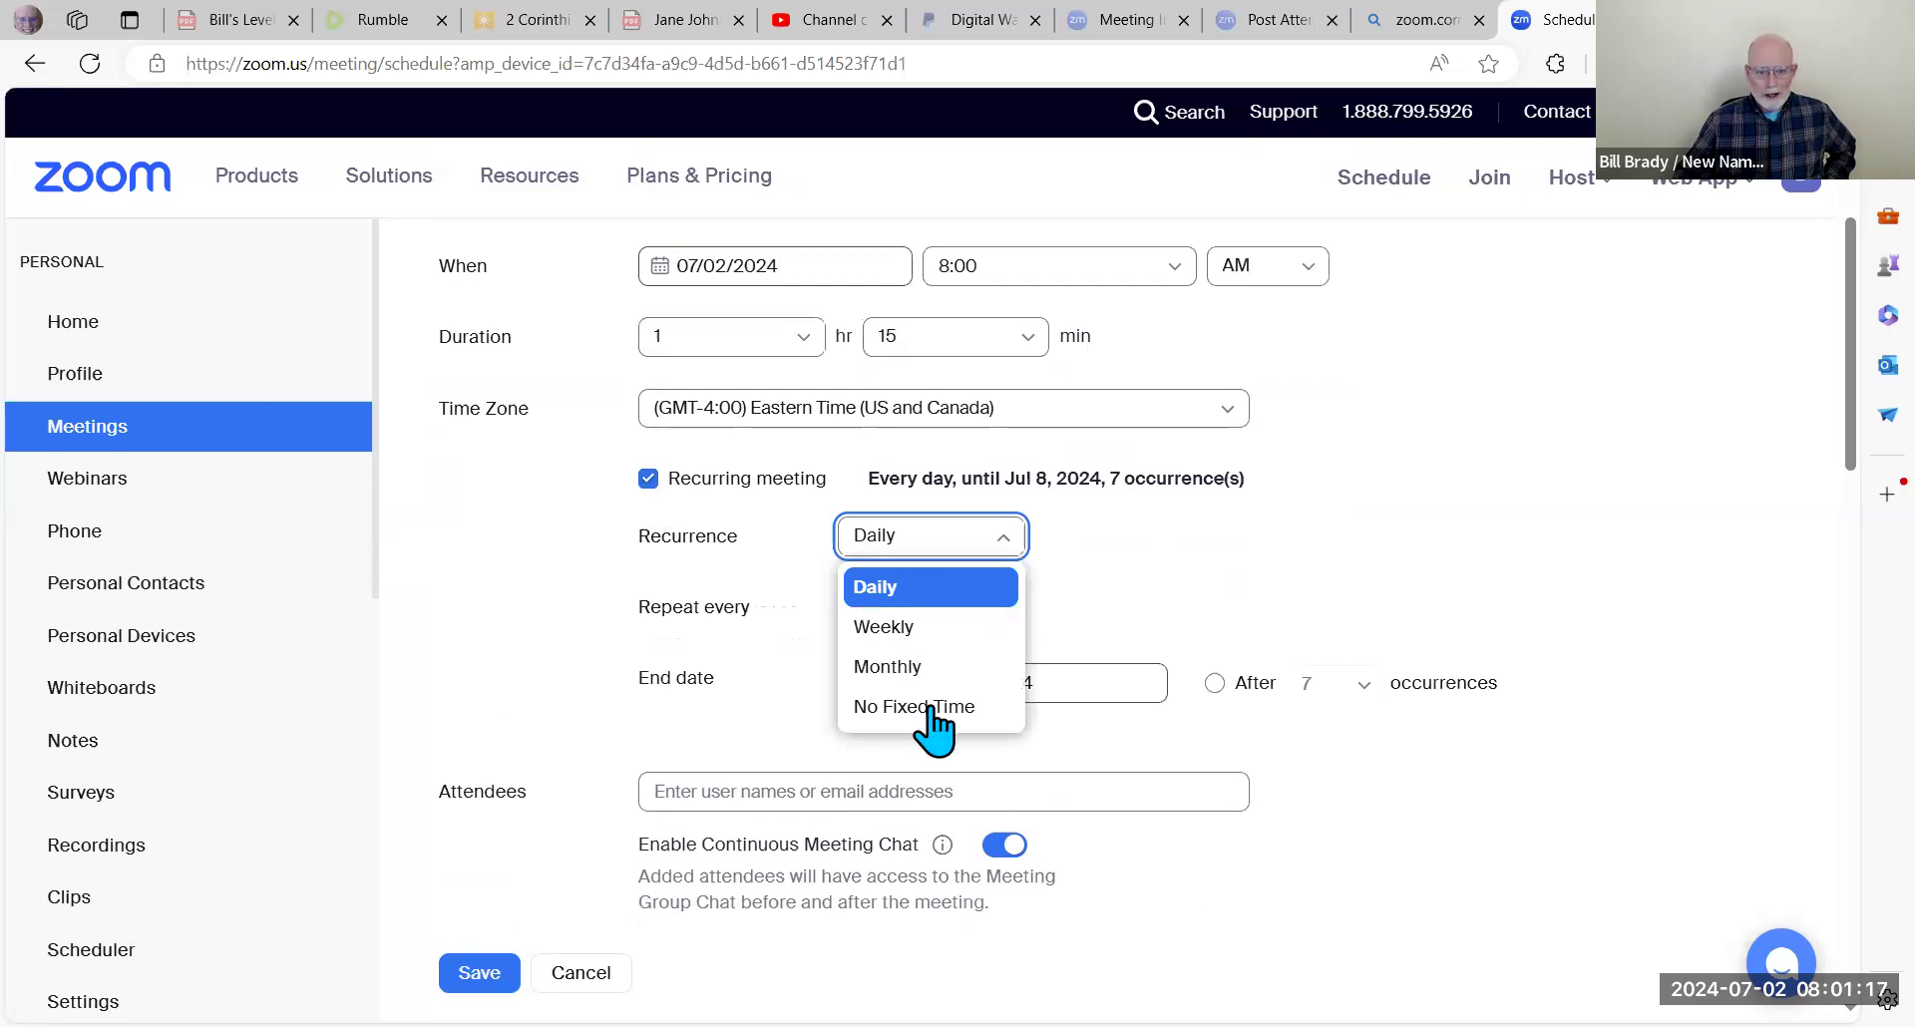
click(910, 633)
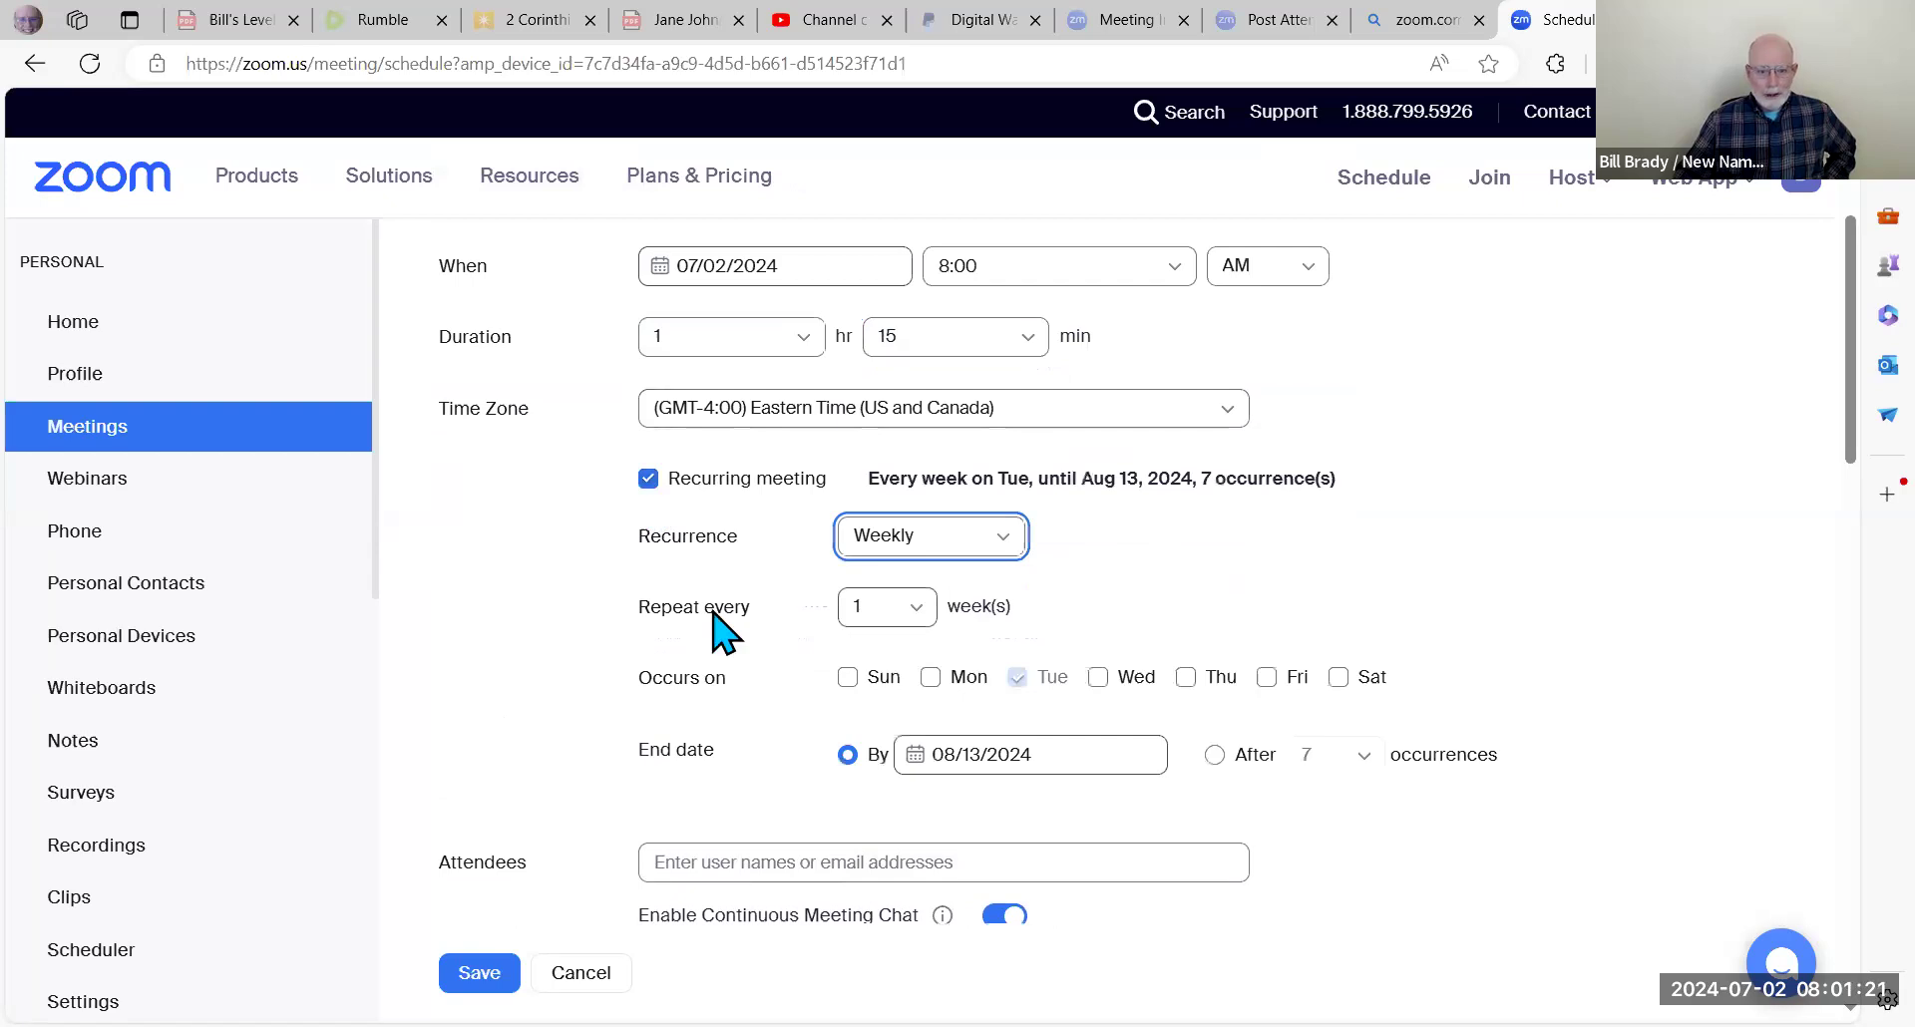
click(911, 603)
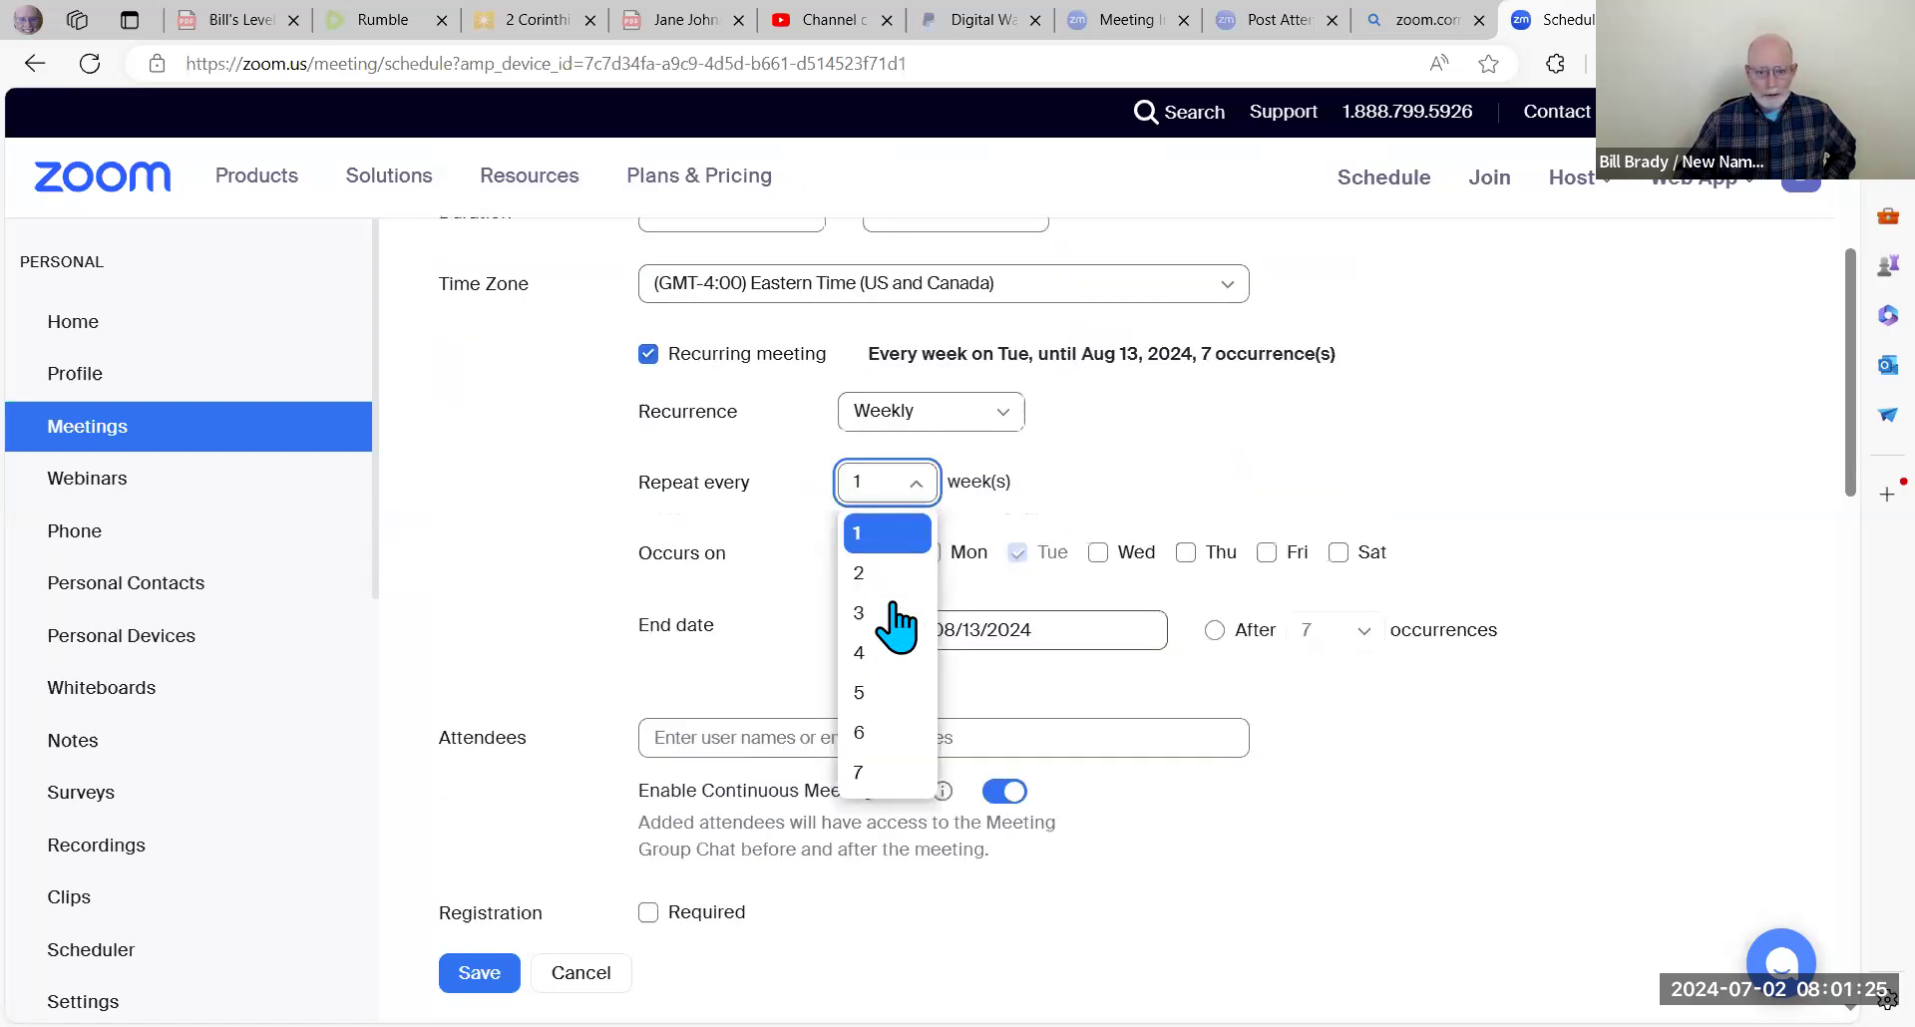
scroll(1068, 592, up, 1)
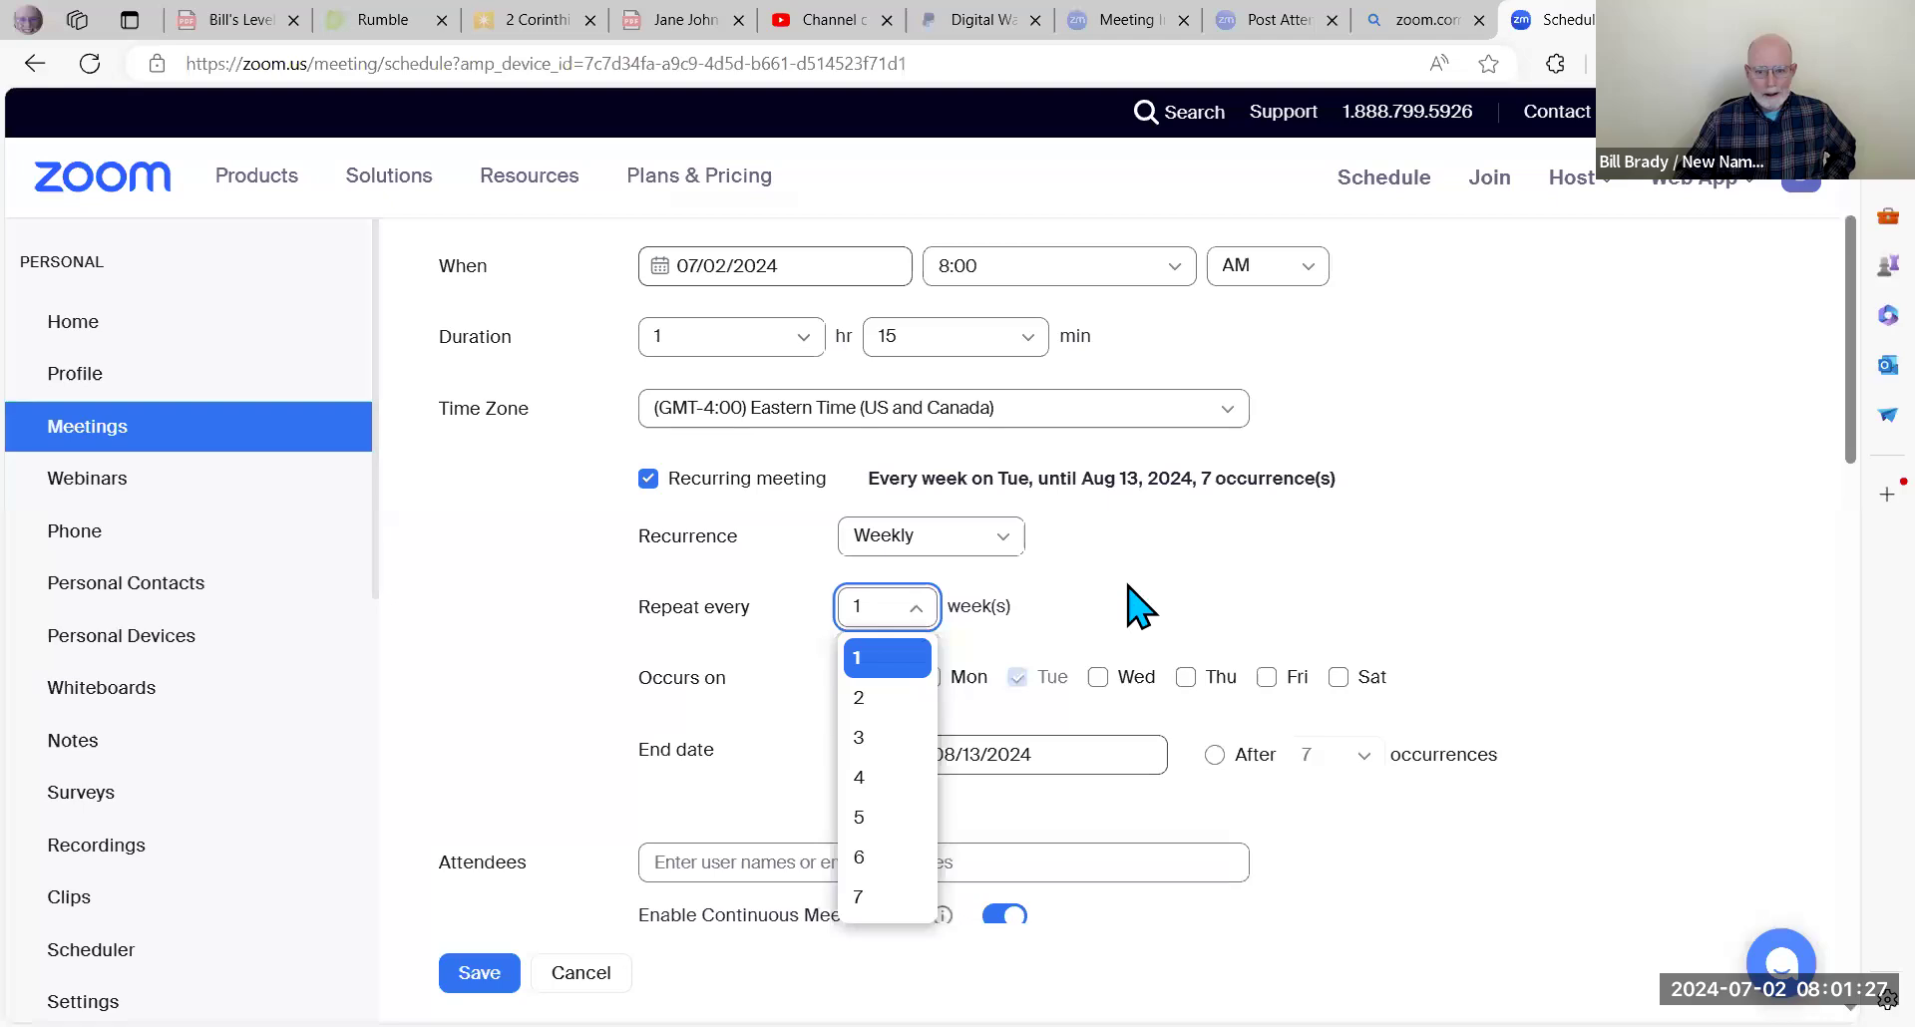
click(916, 659)
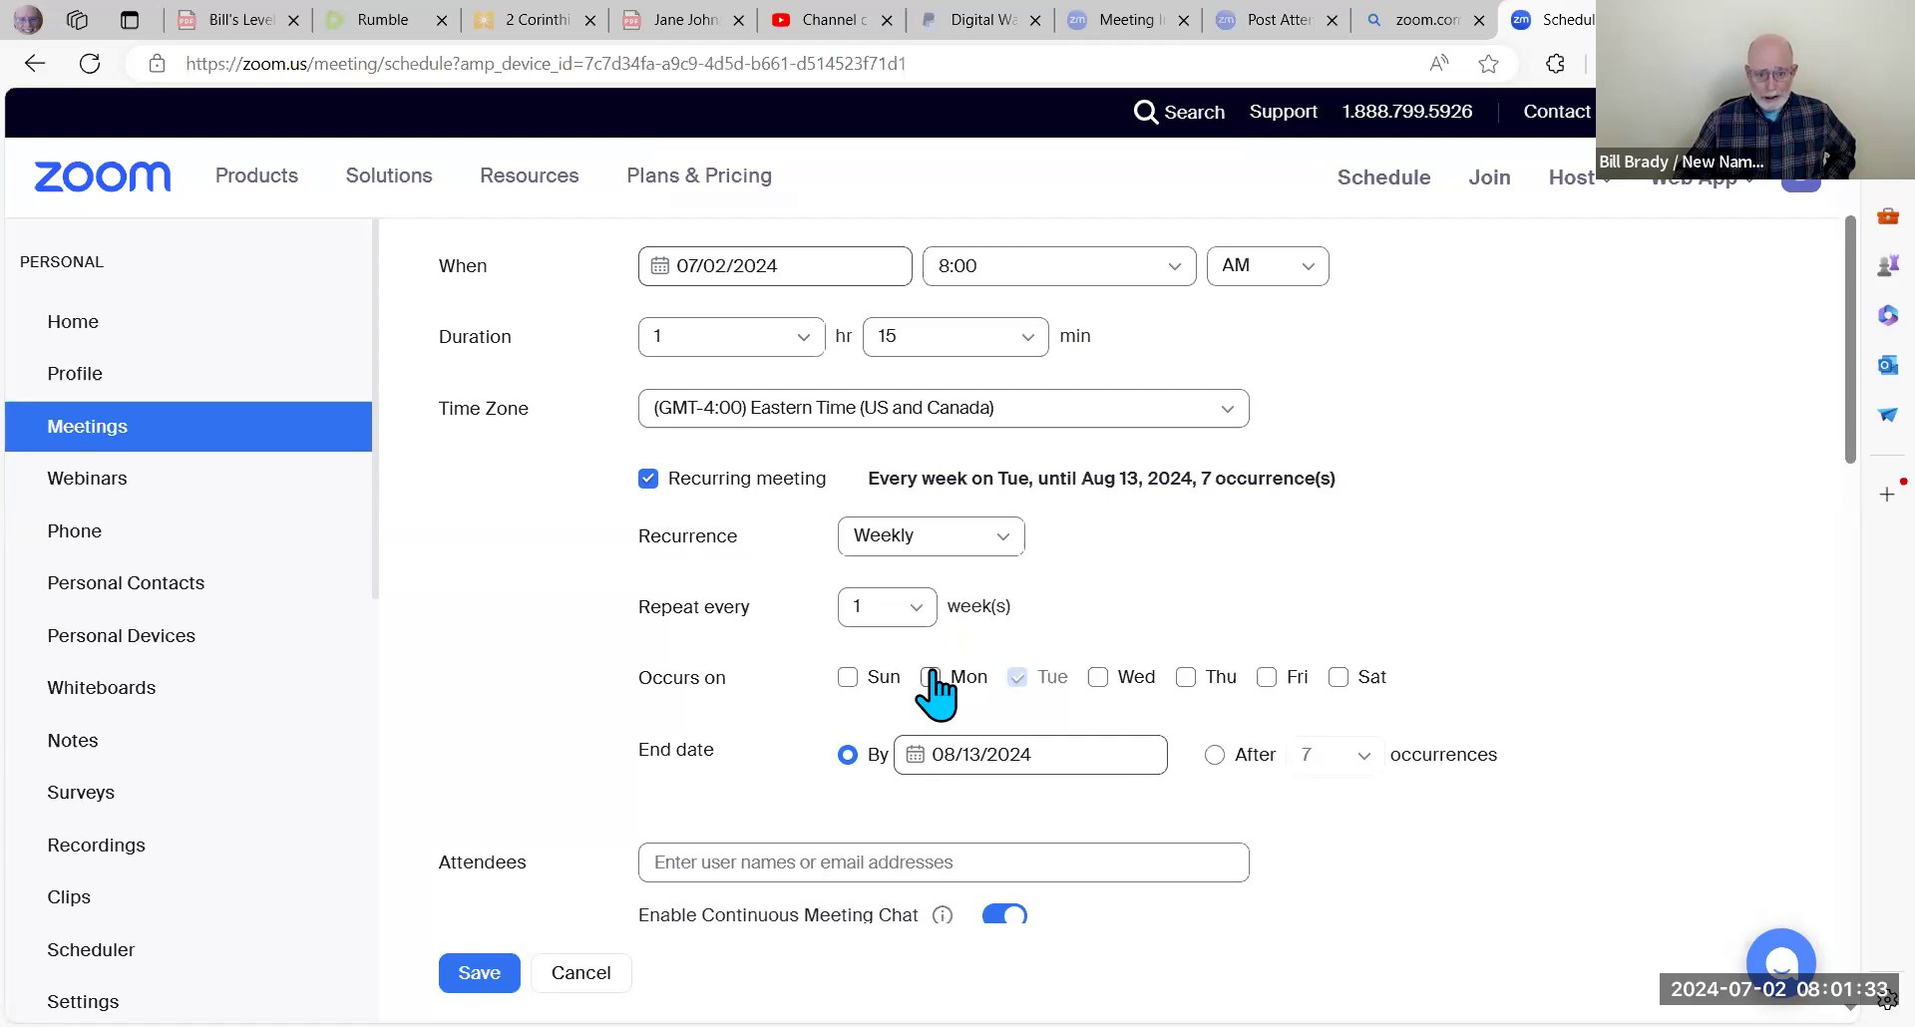
scroll(934, 688, down, 1)
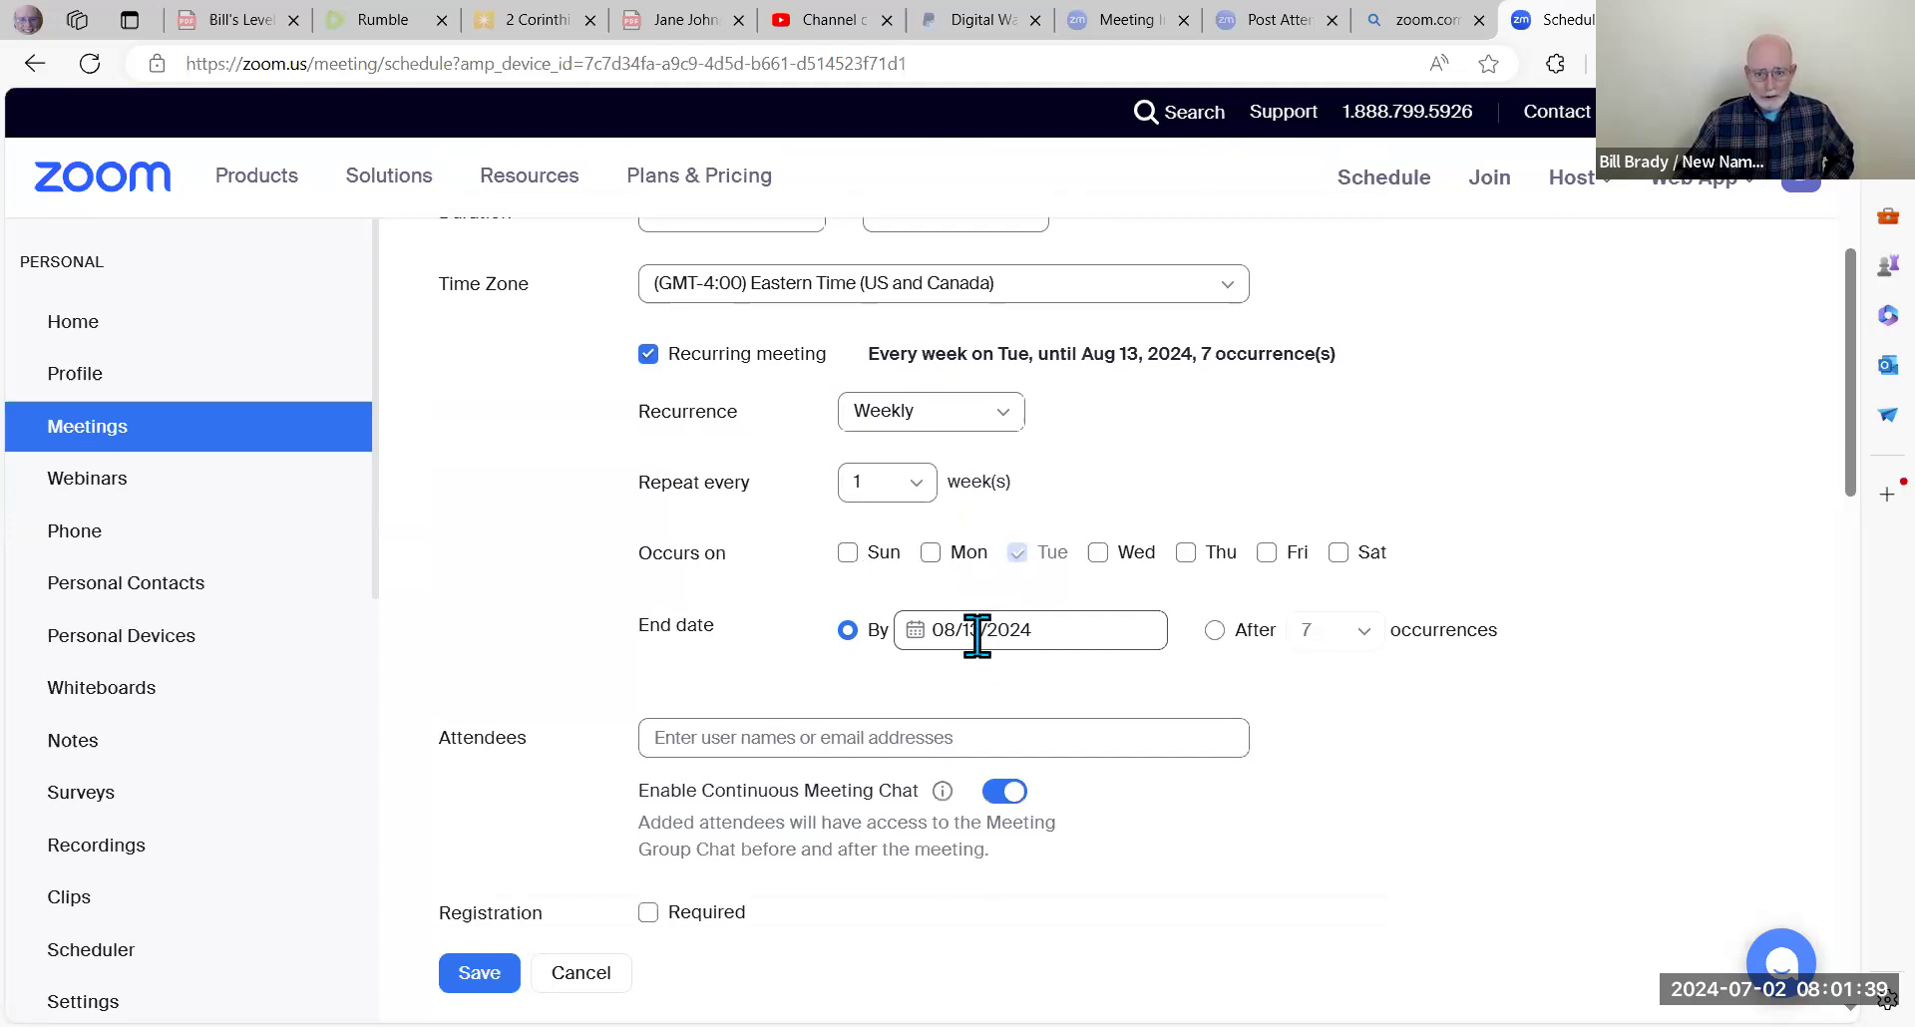
Step: End the weekly series after 7 occurrences rather than on a fixed end date
click(1012, 629)
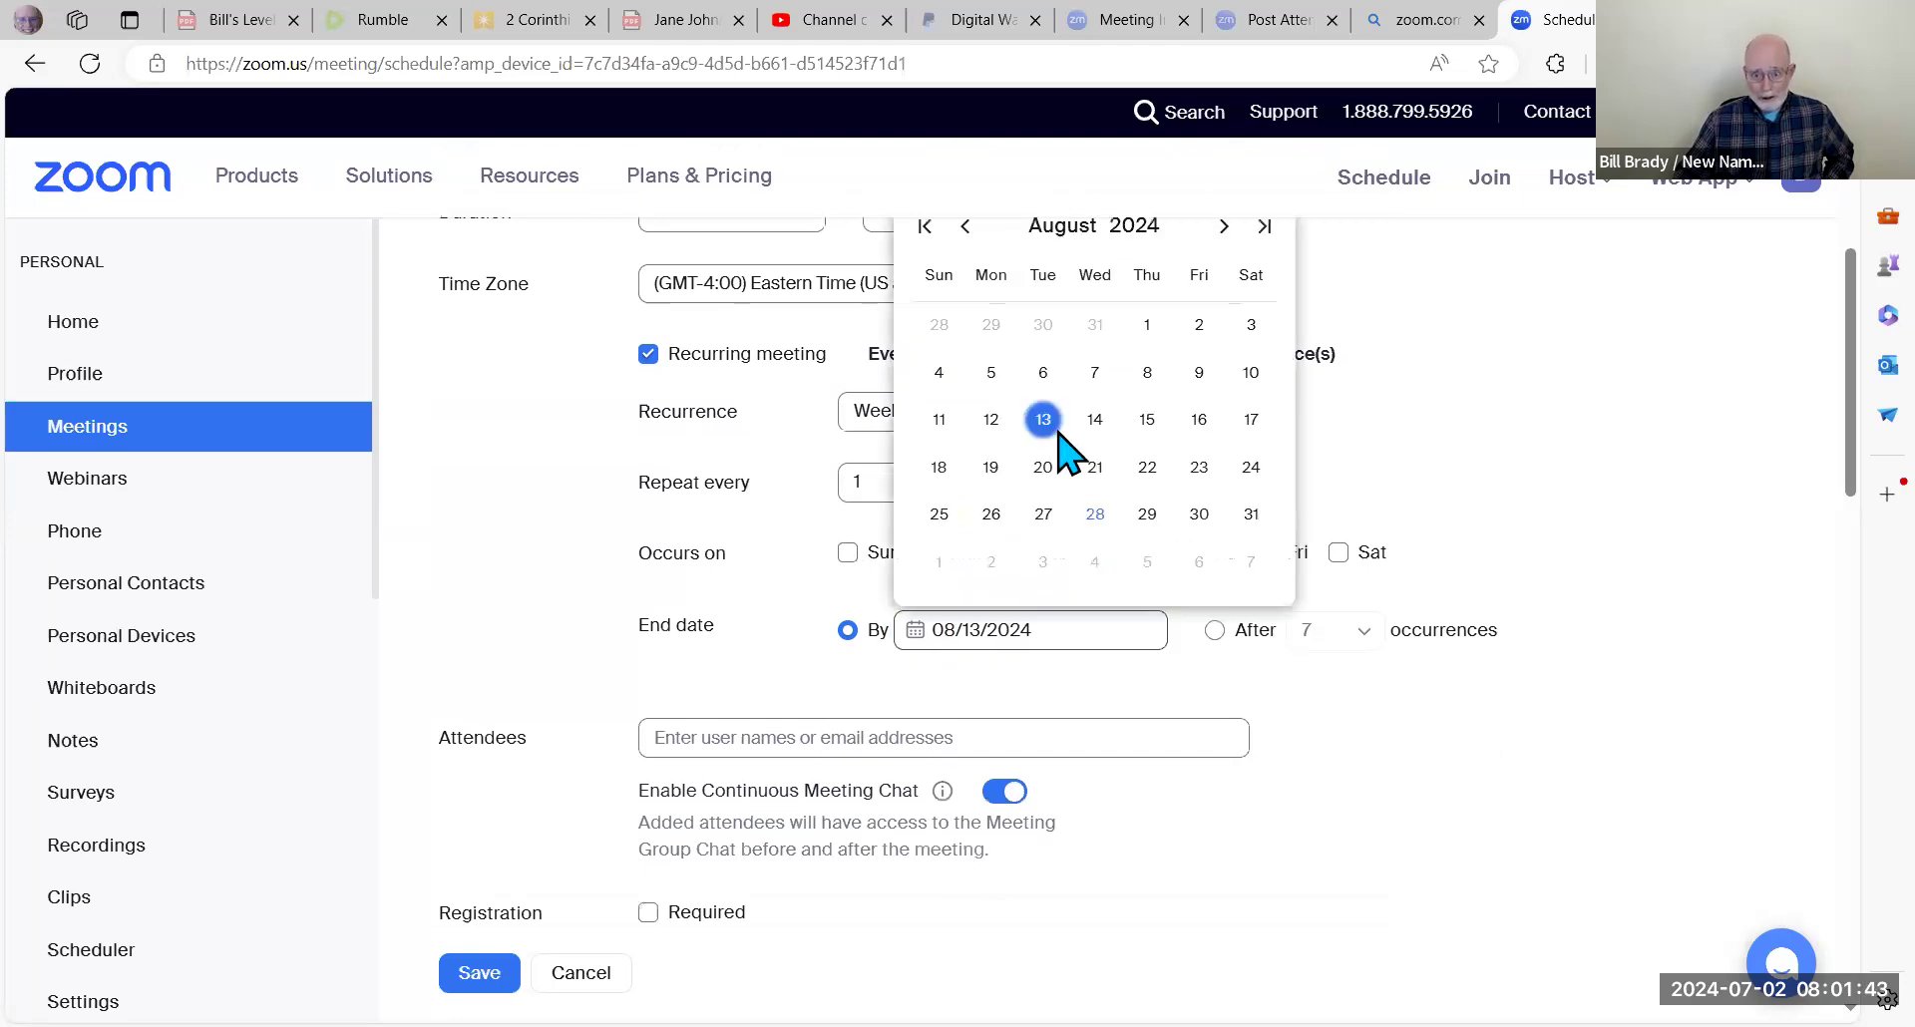
click(1099, 470)
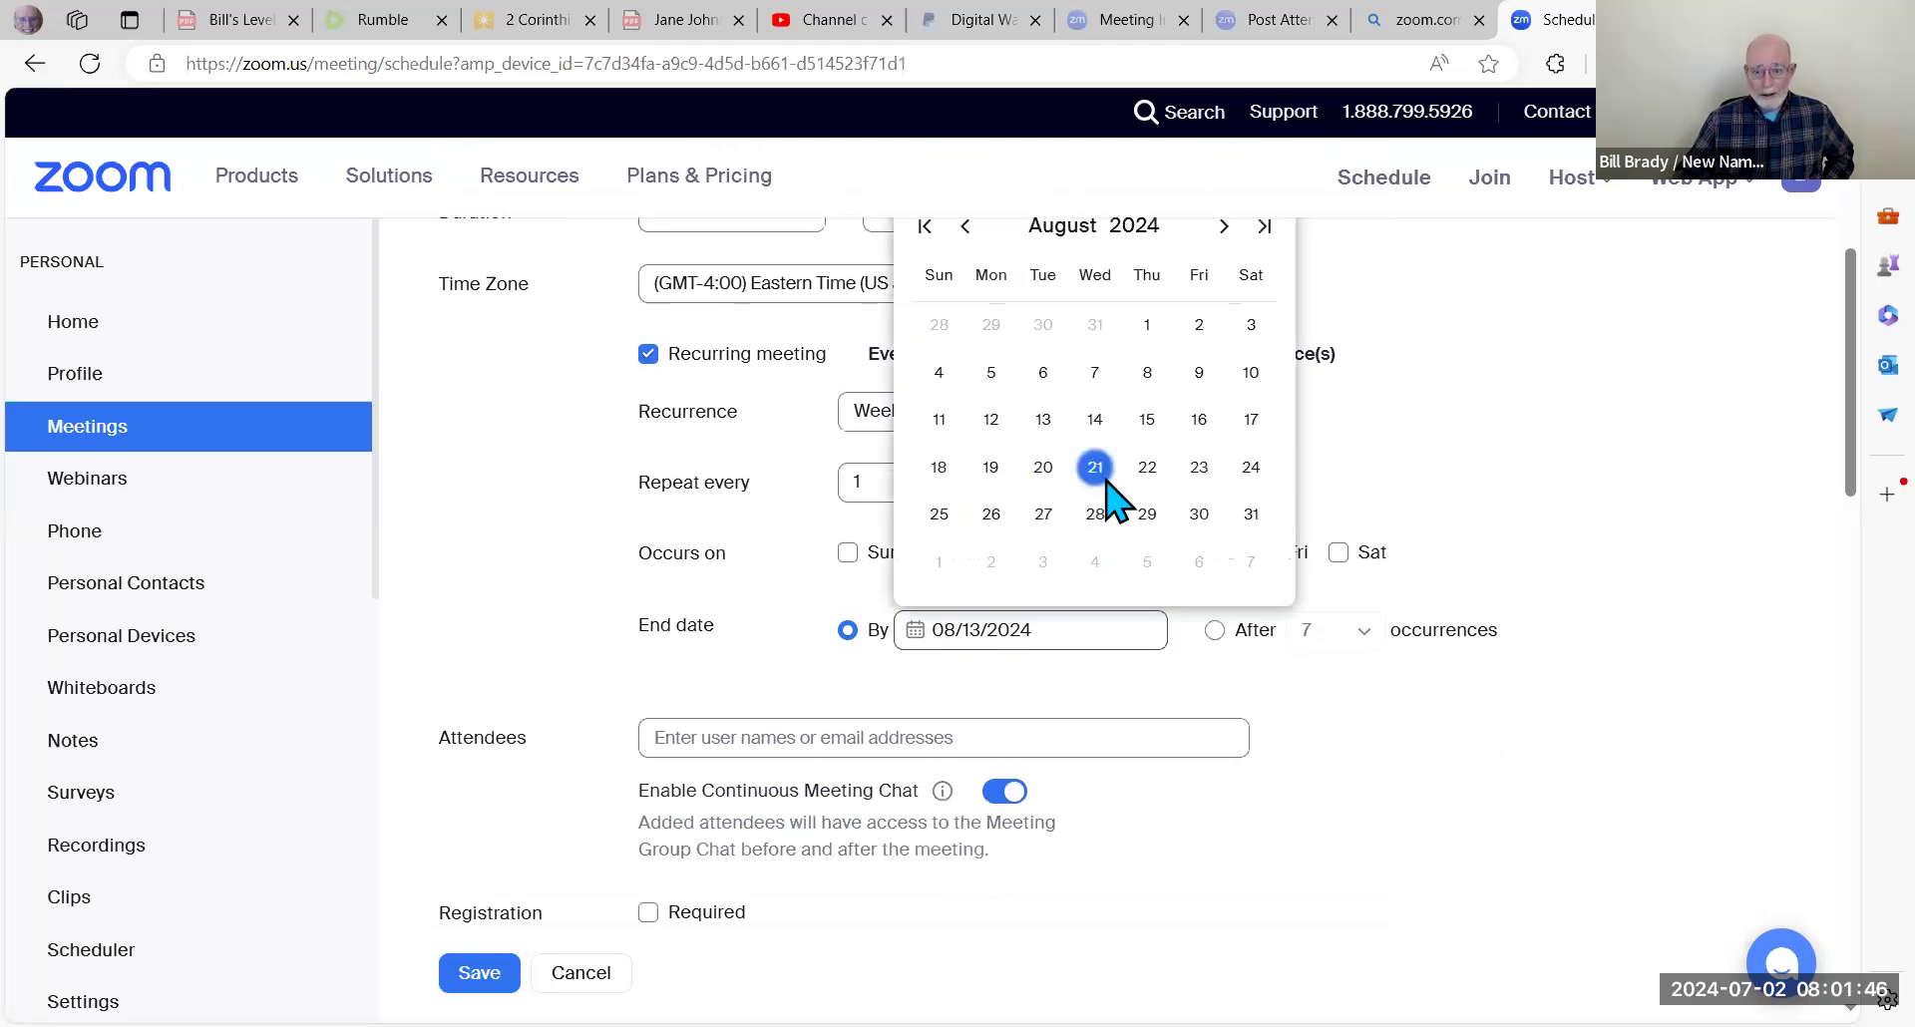
click(1215, 630)
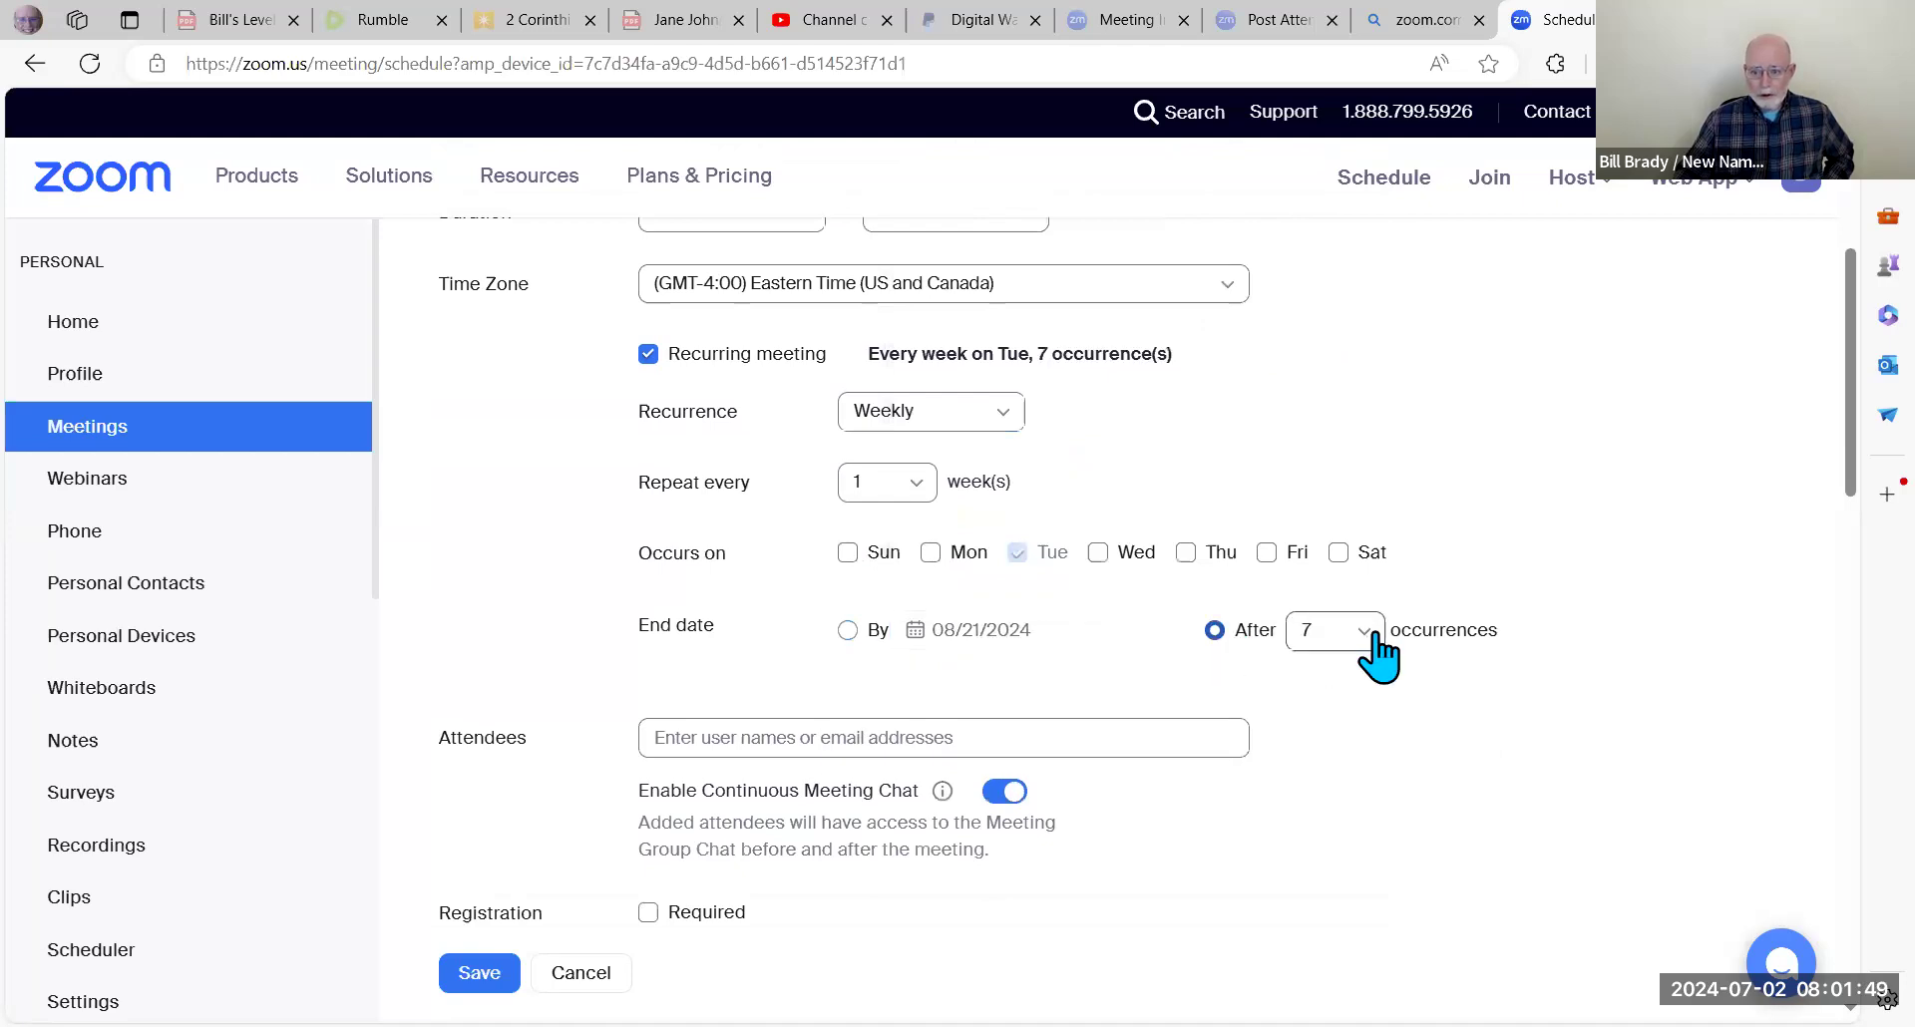
click(1366, 633)
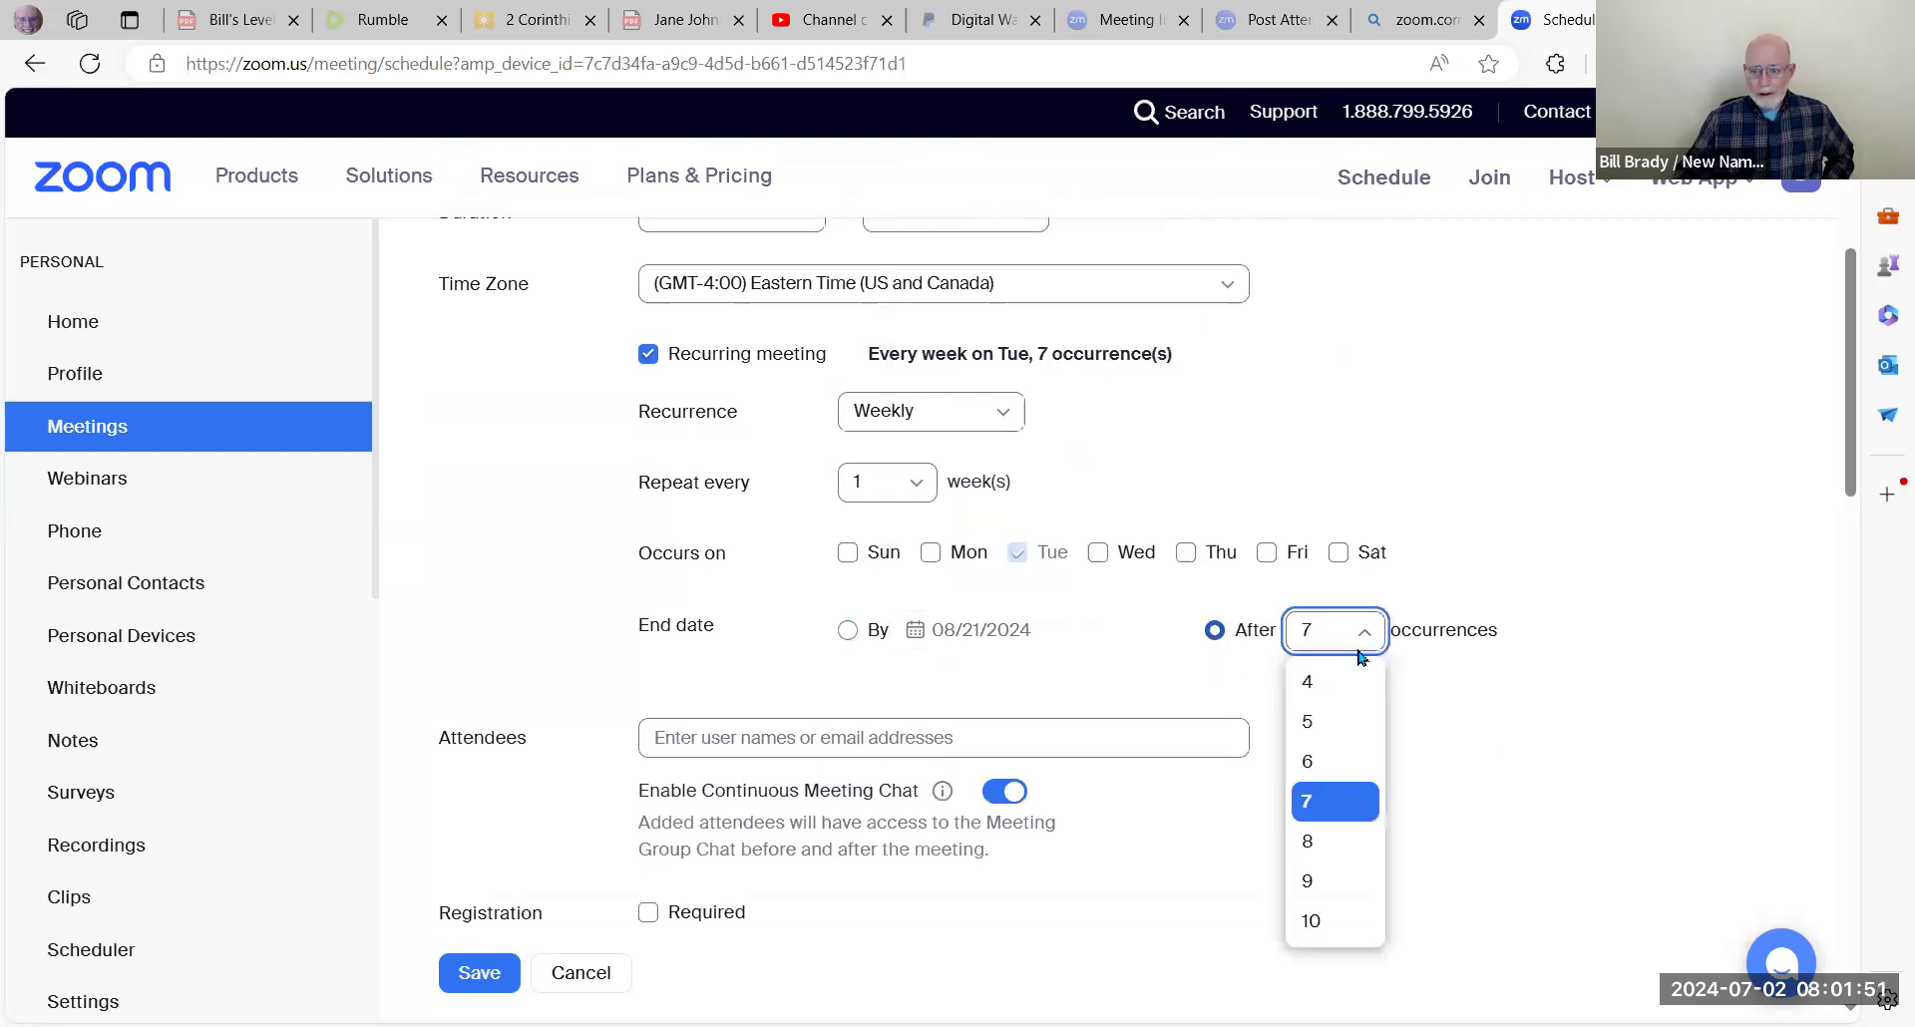
scroll(1356, 668, down, 1)
scroll(1356, 664, up, 5)
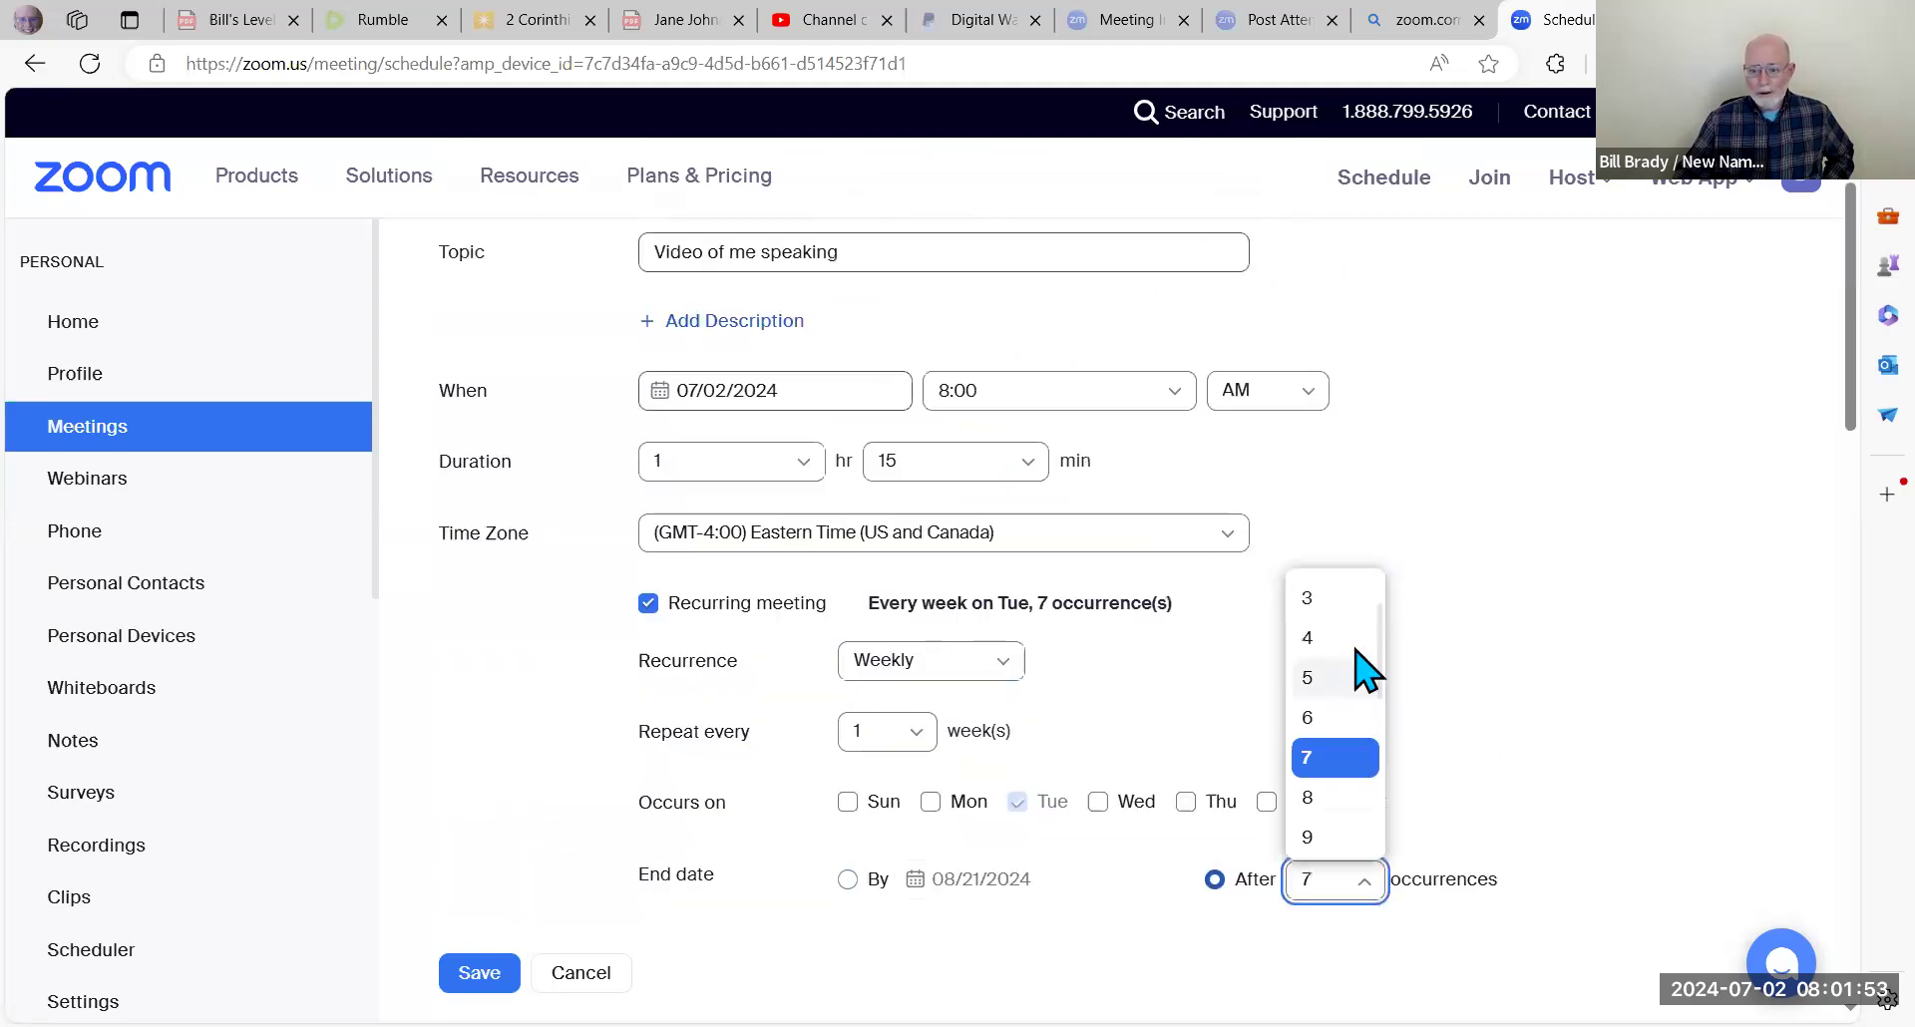
scroll(1354, 648, down, 4)
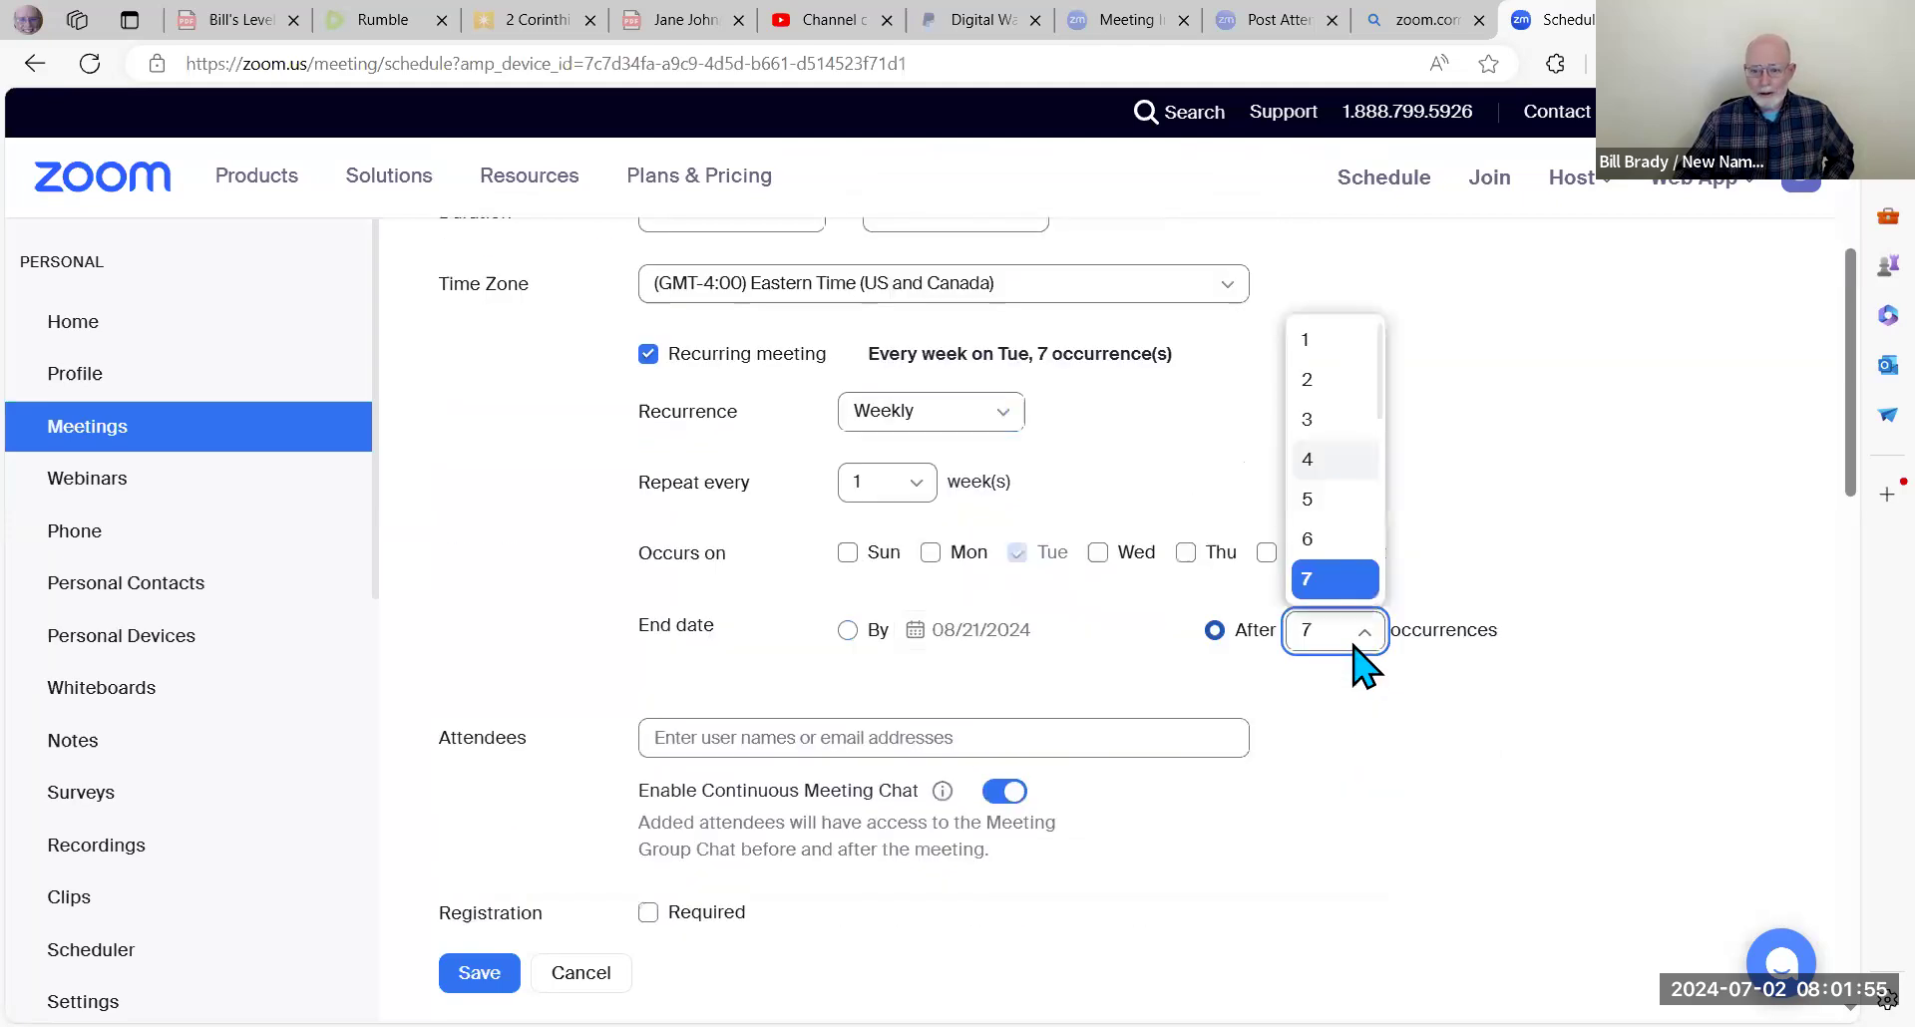
scroll(1358, 663, down, 3)
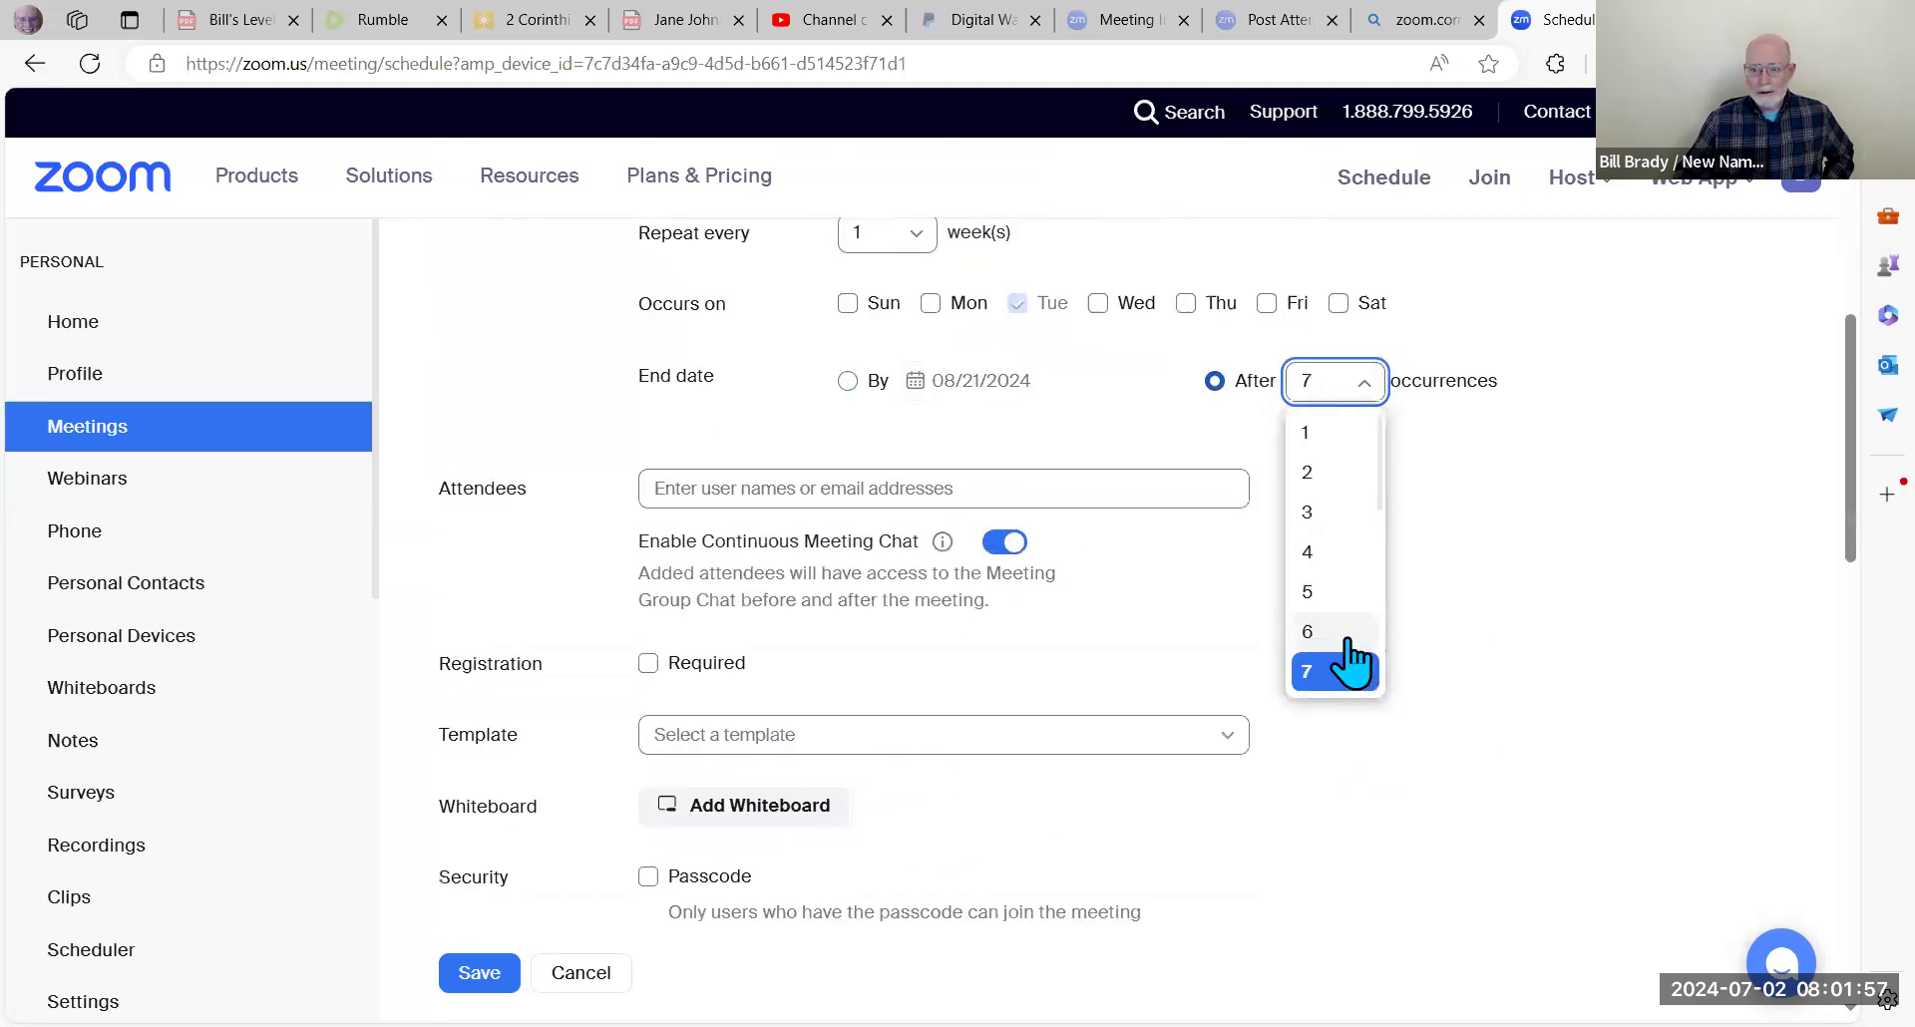
scroll(1353, 663, down, 1)
scroll(1352, 663, down, 3)
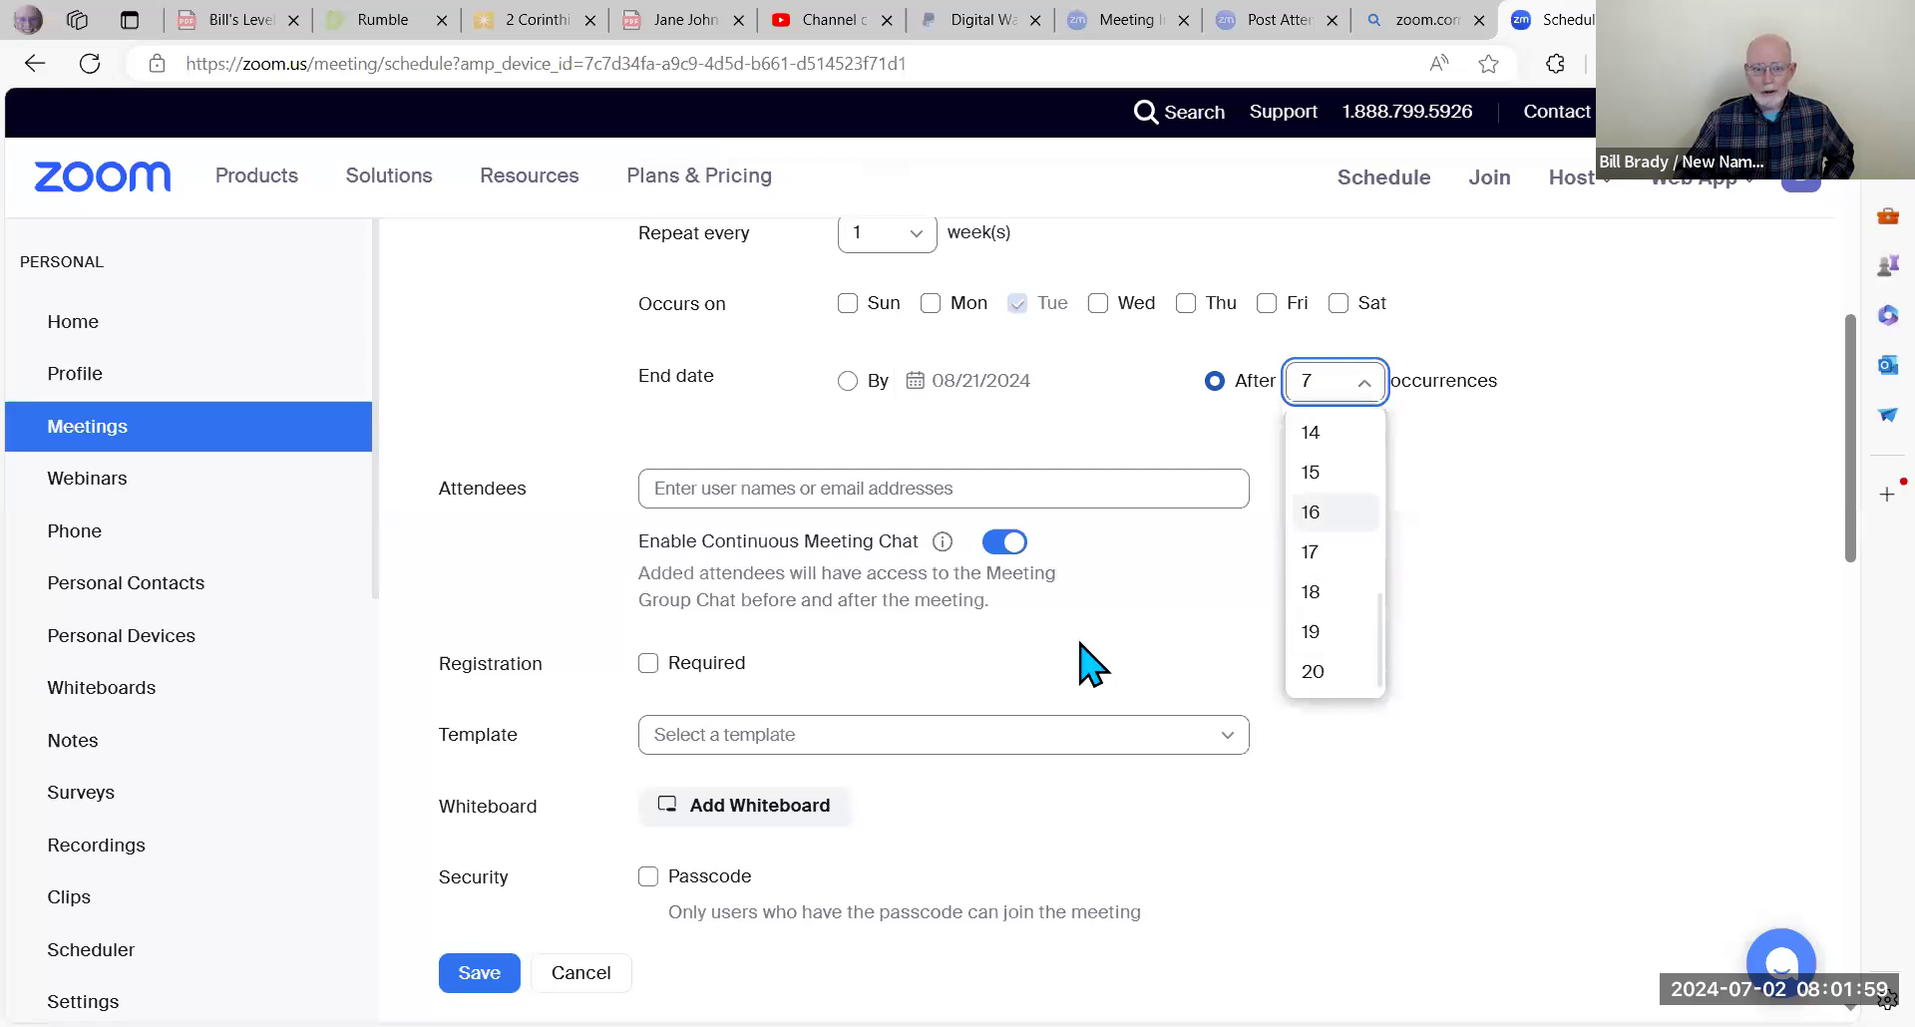
click(1688, 598)
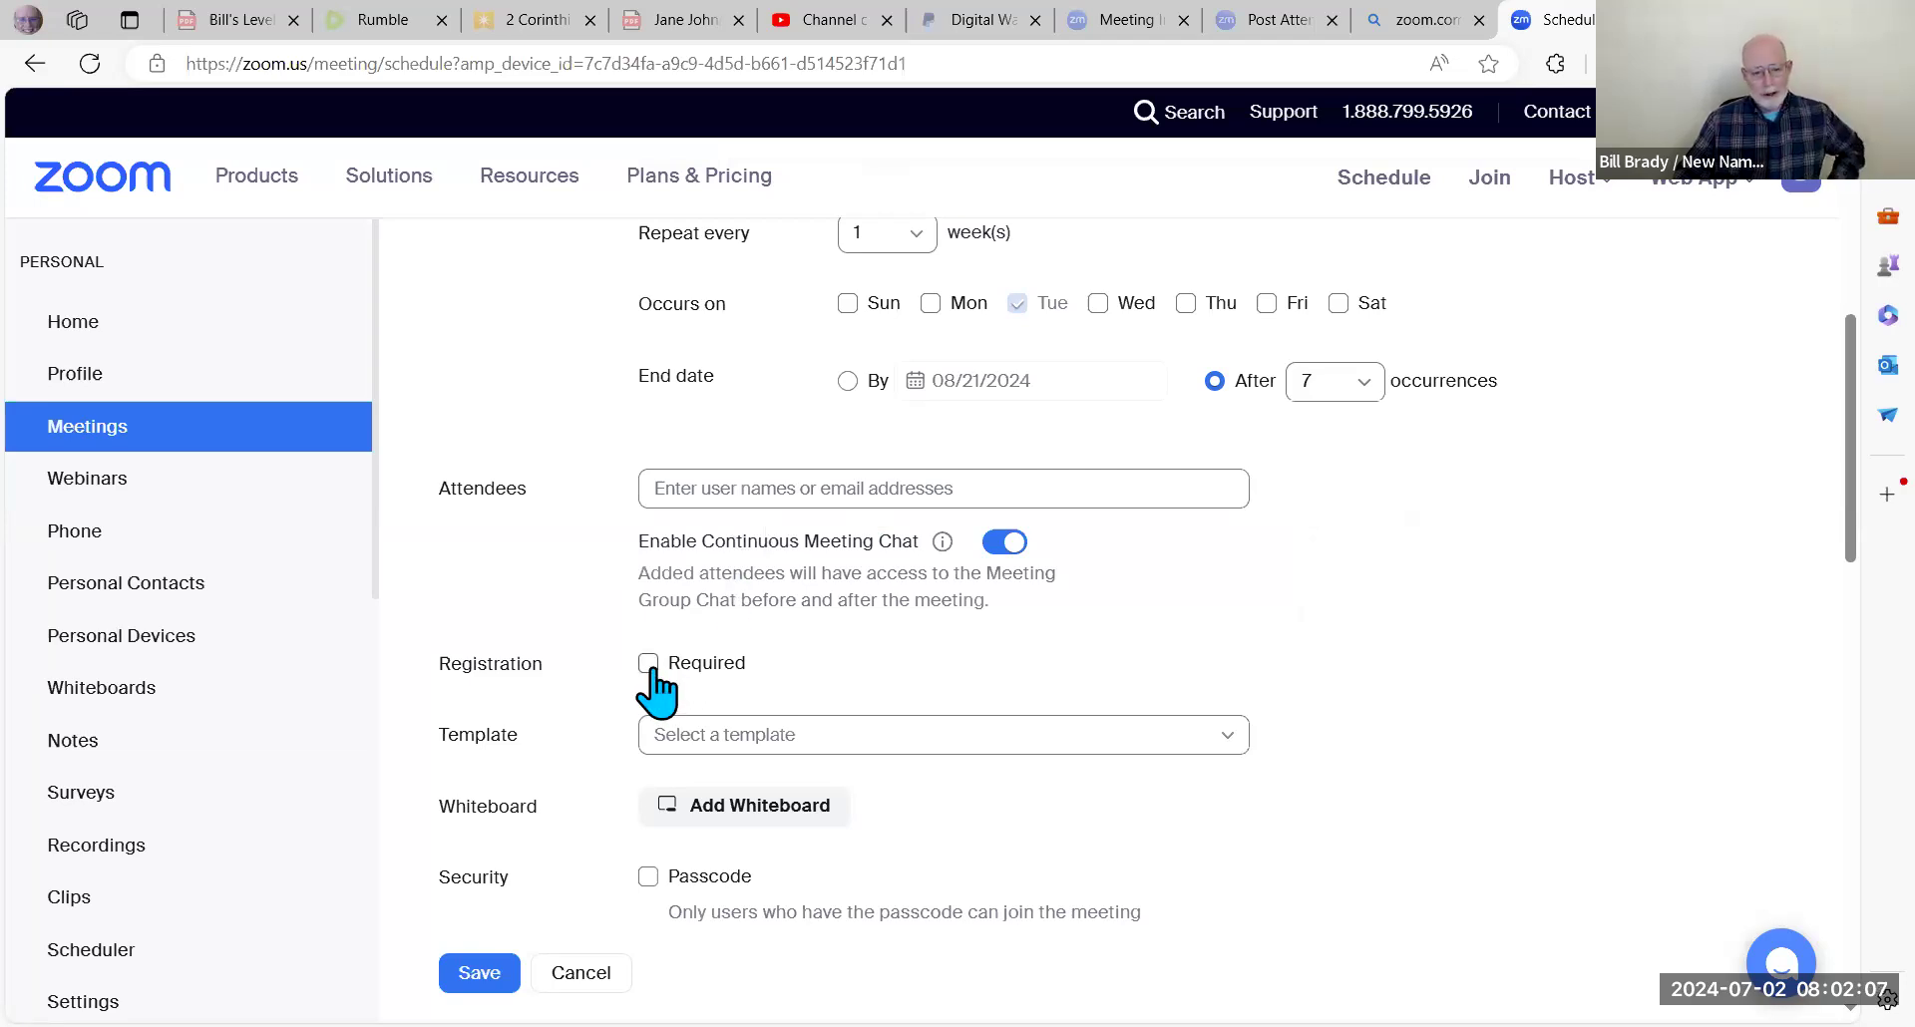
scroll(655, 688, down, 3)
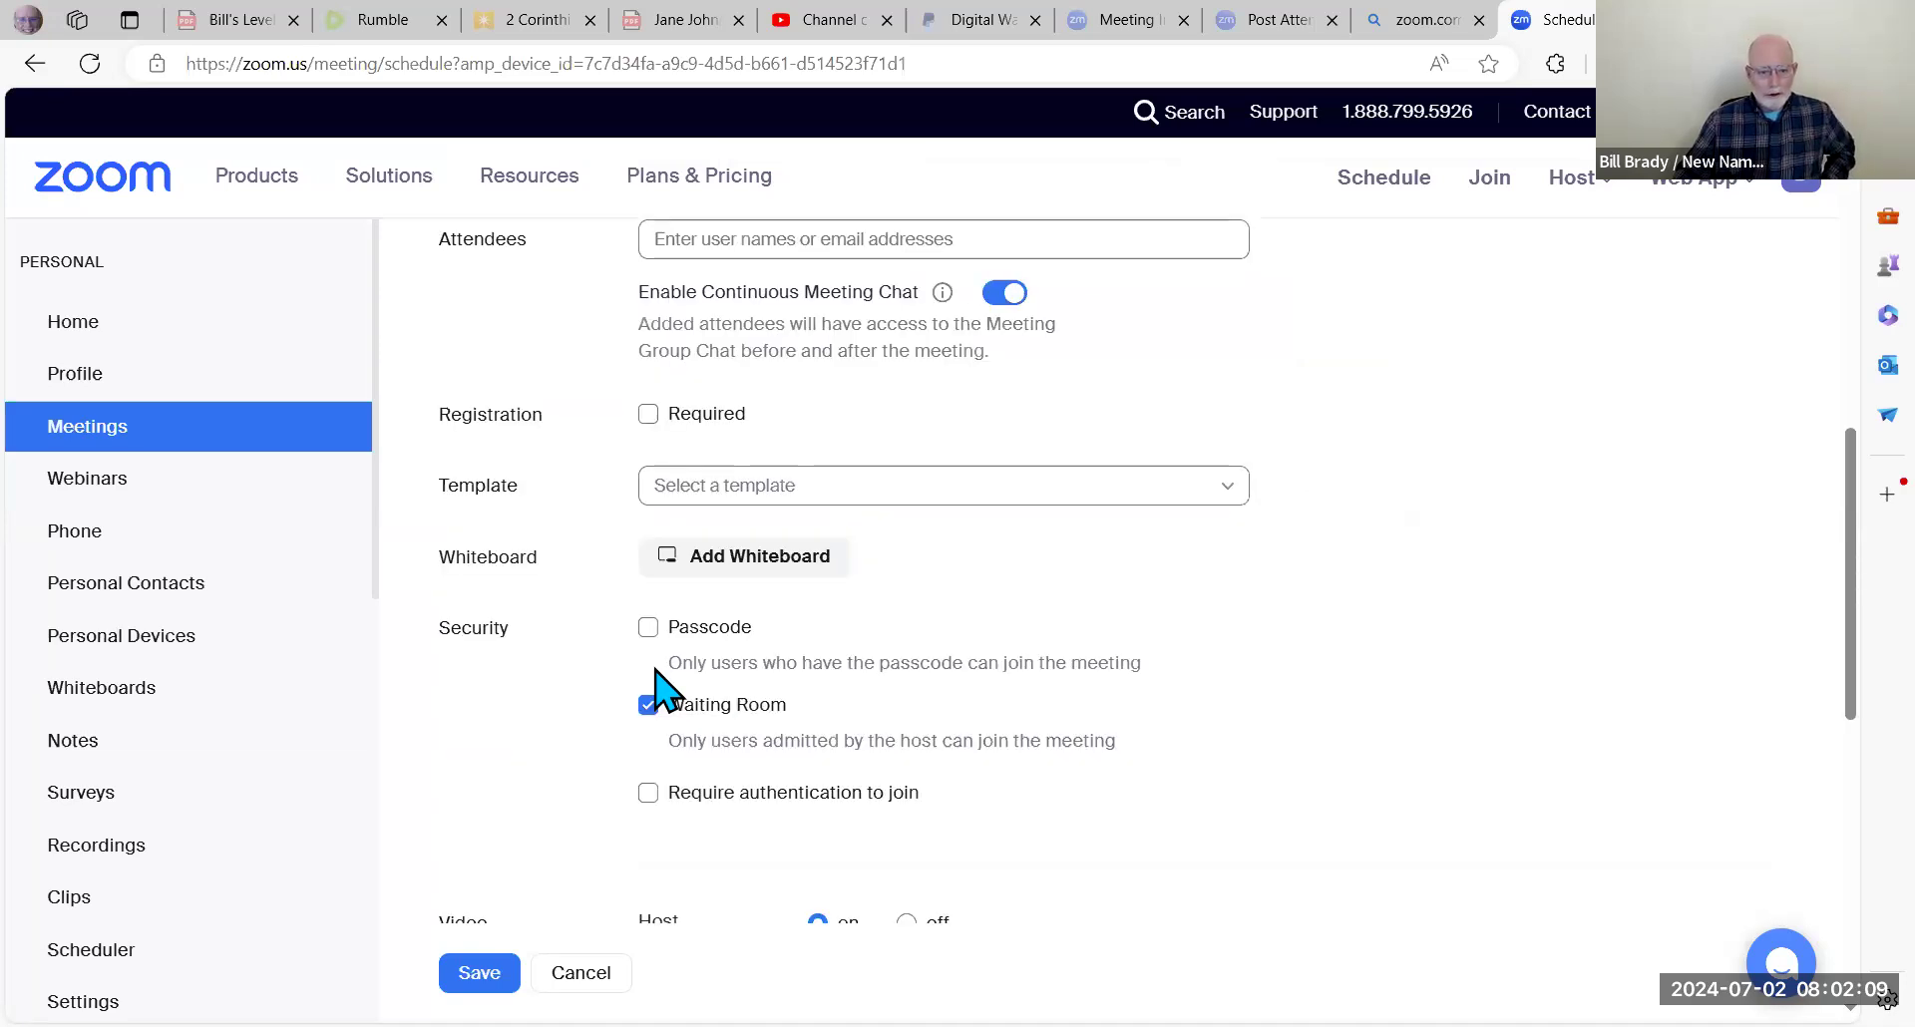
scroll(655, 688, down, 2)
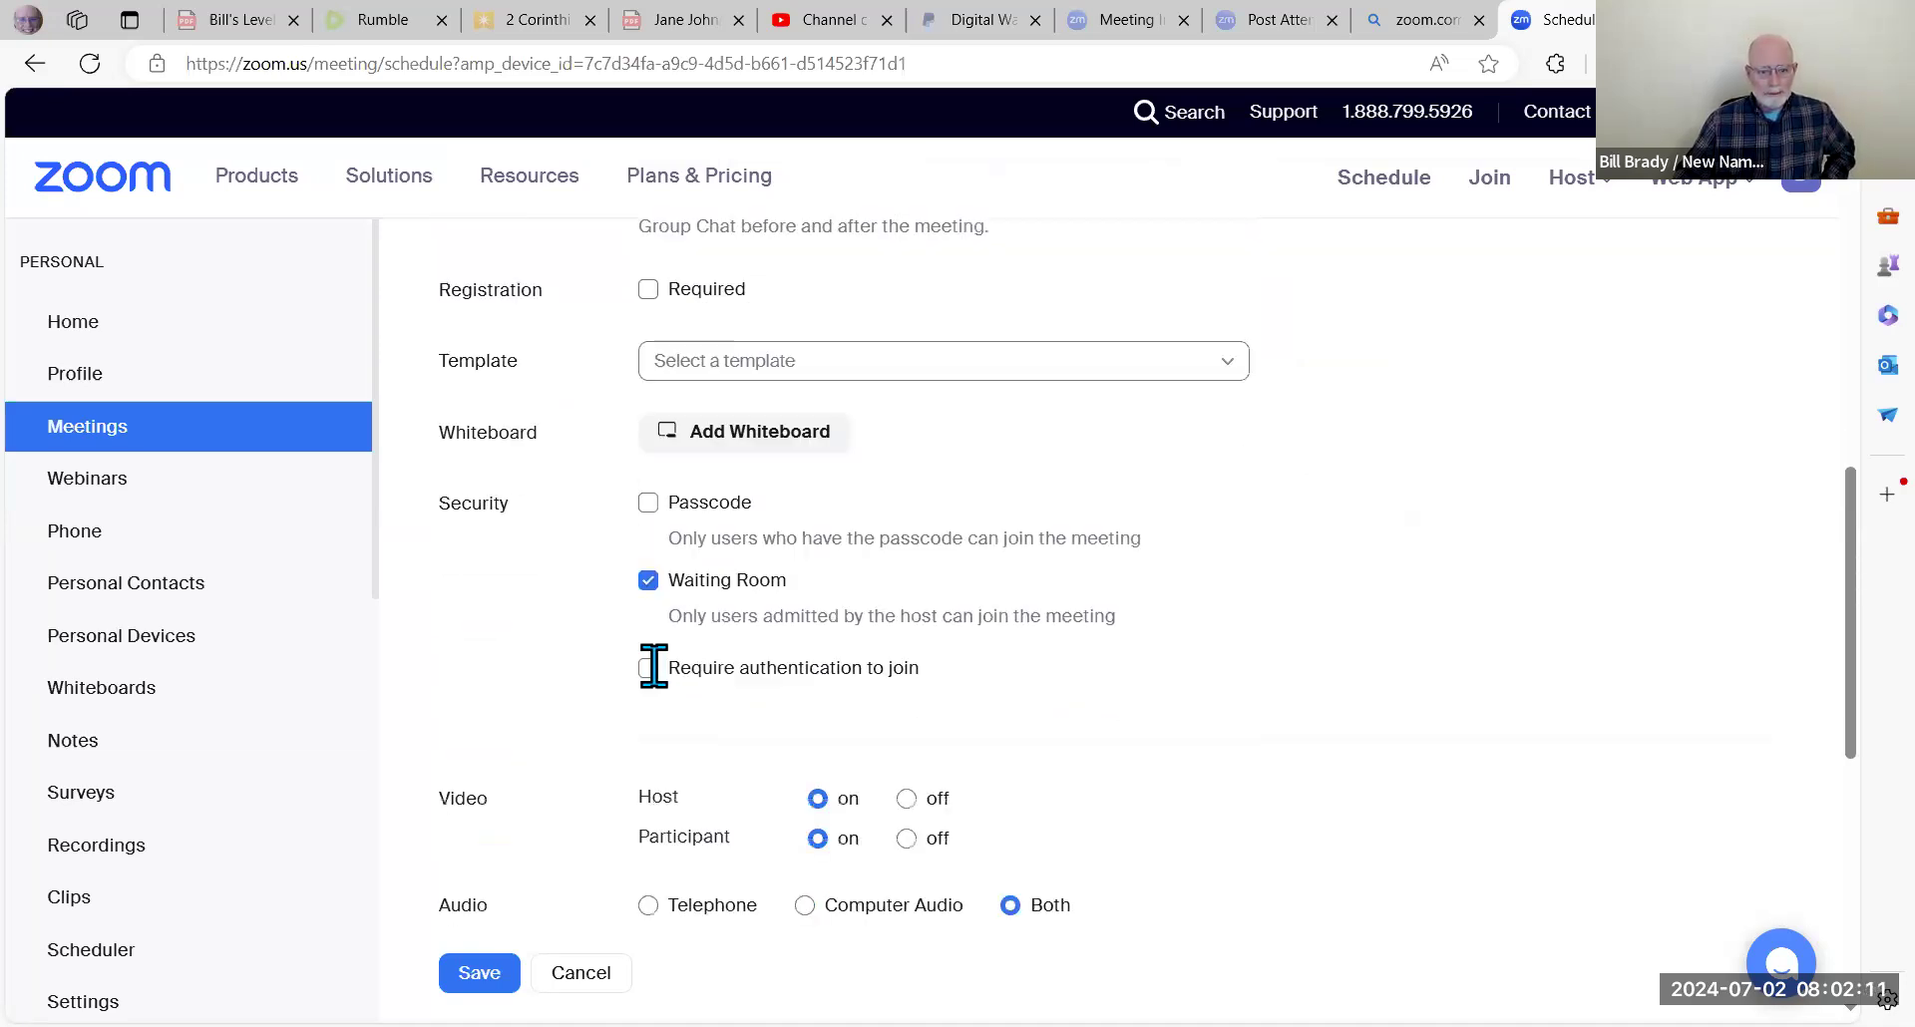
scroll(666, 688, down, 1)
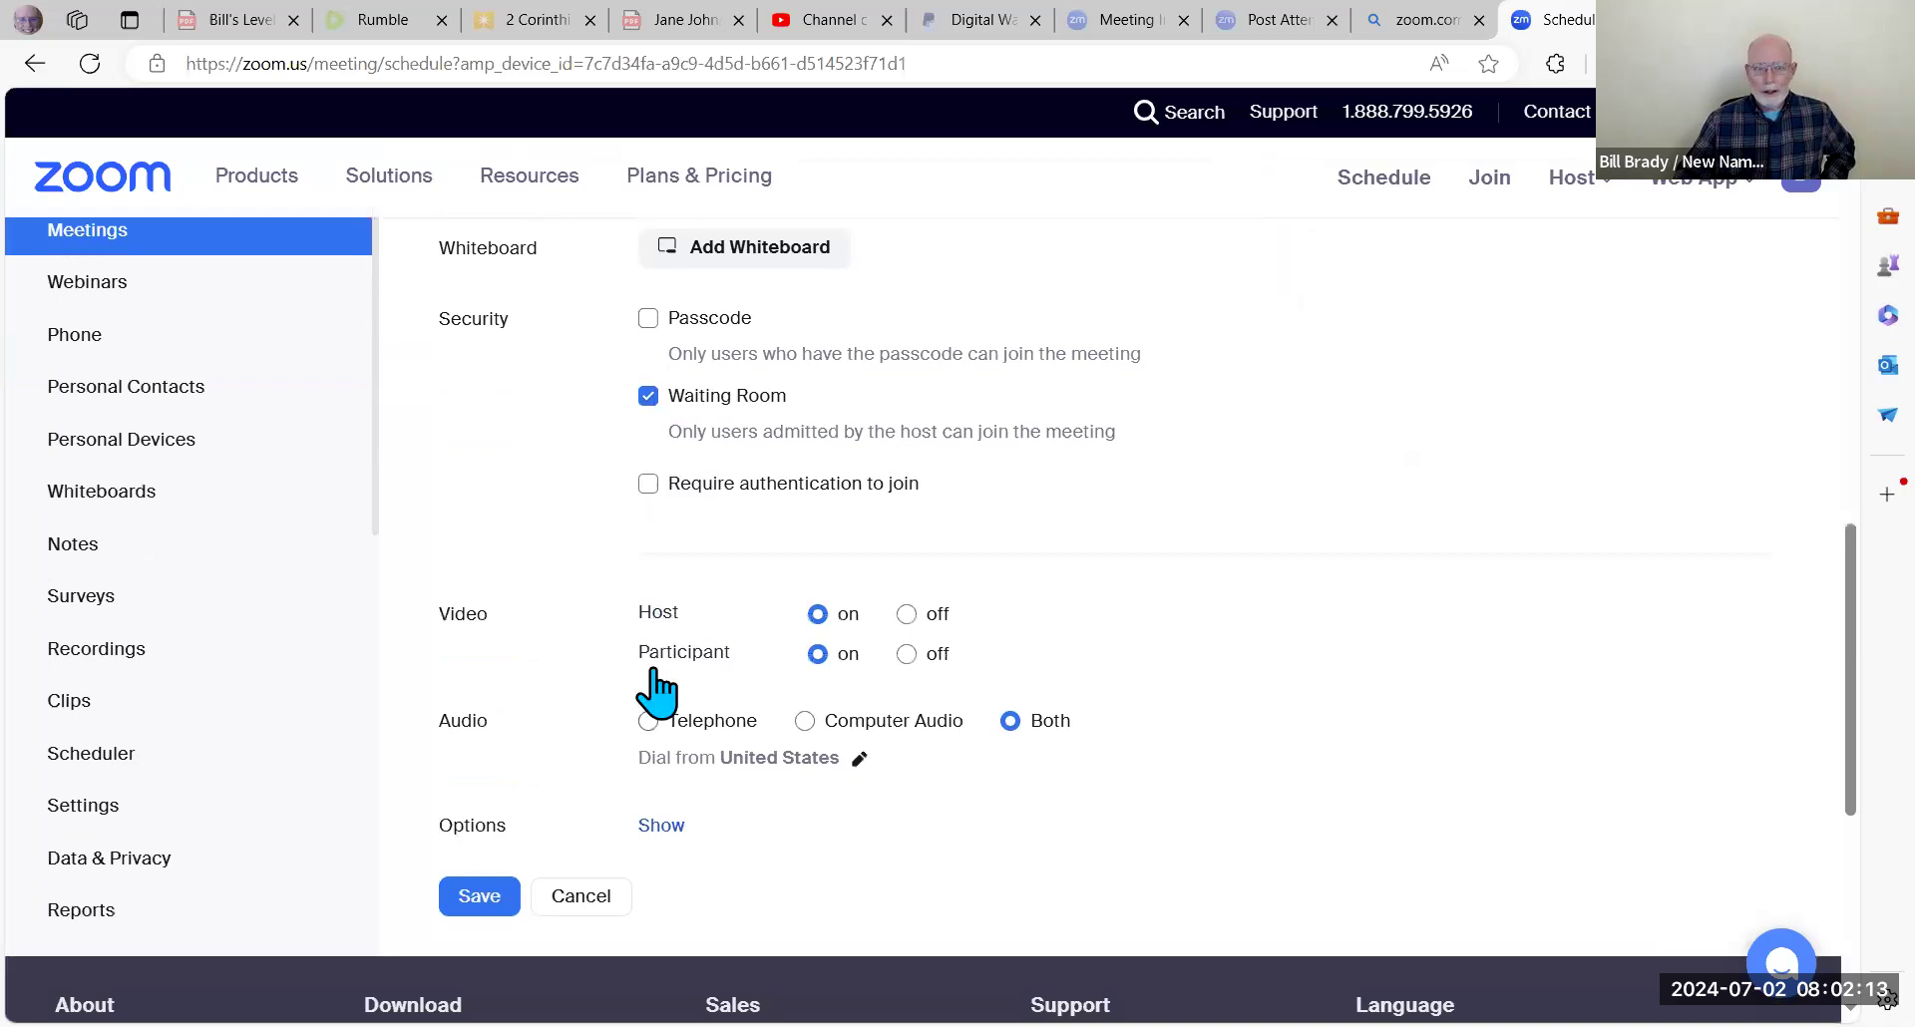
scroll(657, 689, up, 7)
scroll(656, 678, up, 4)
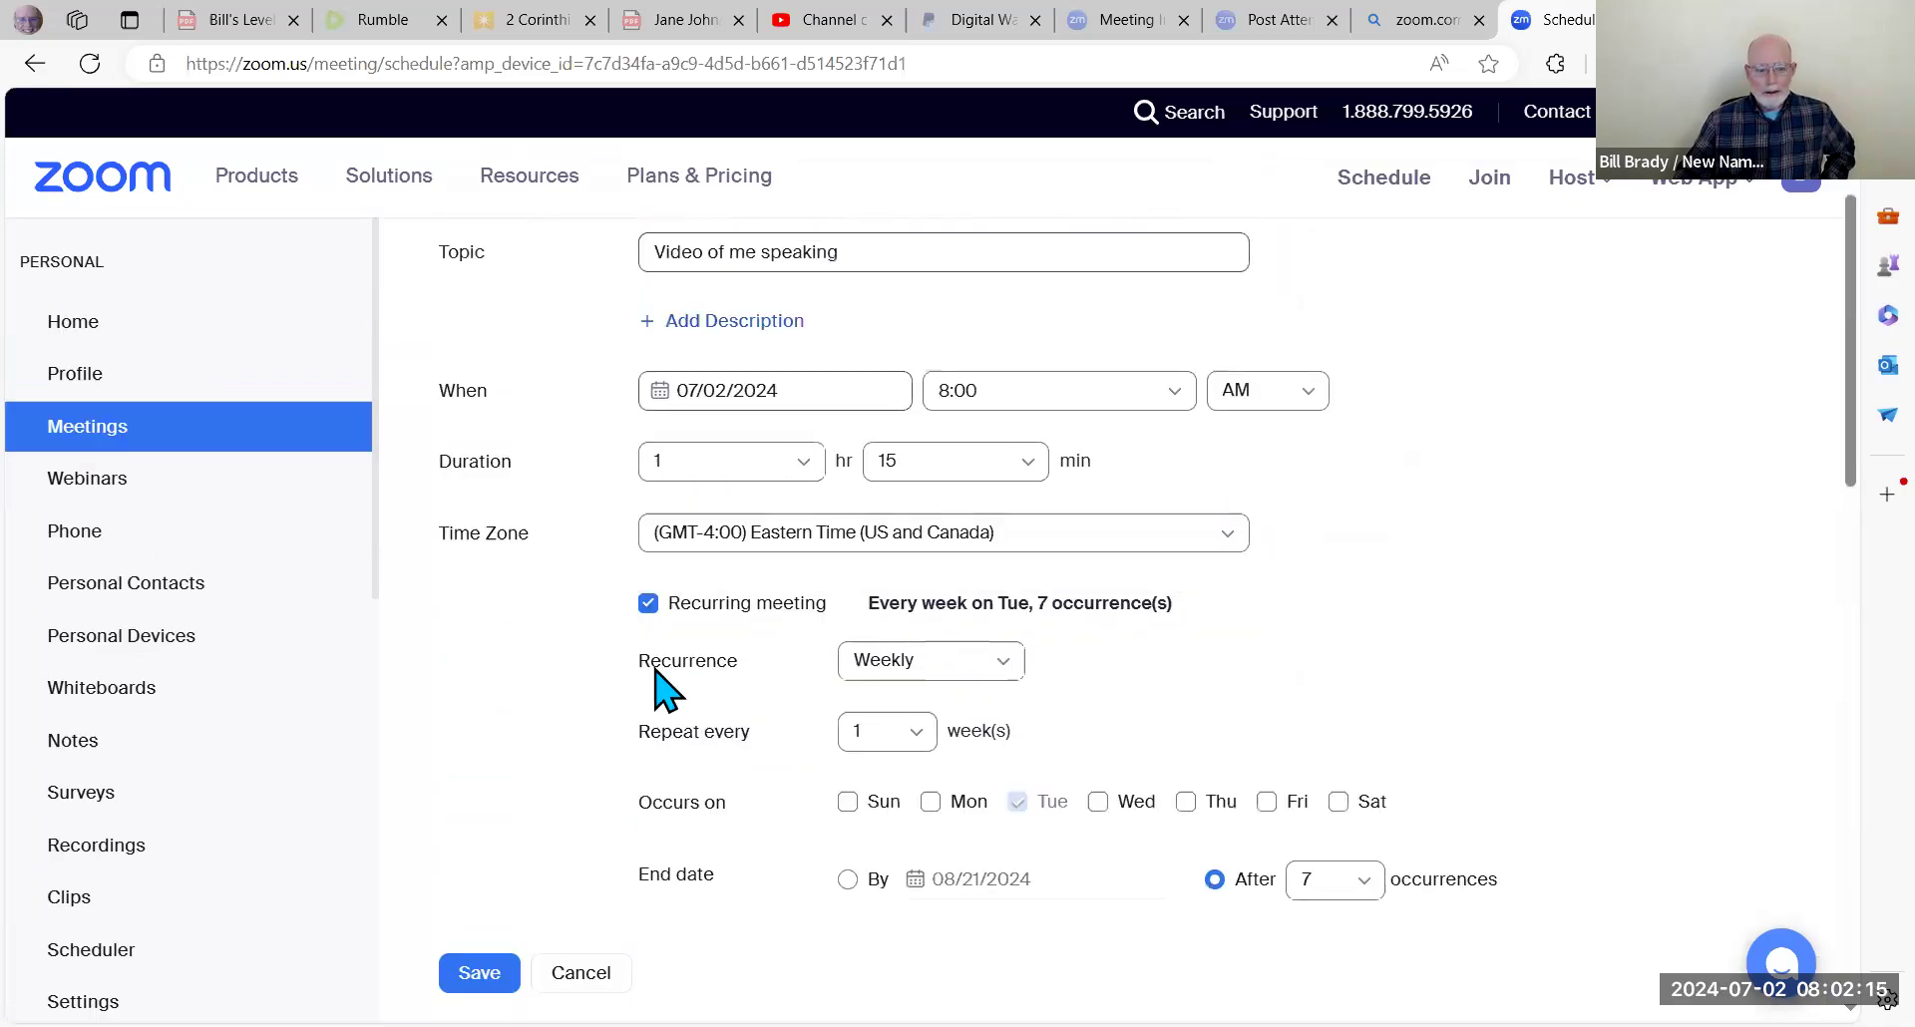
scroll(666, 688, down, 3)
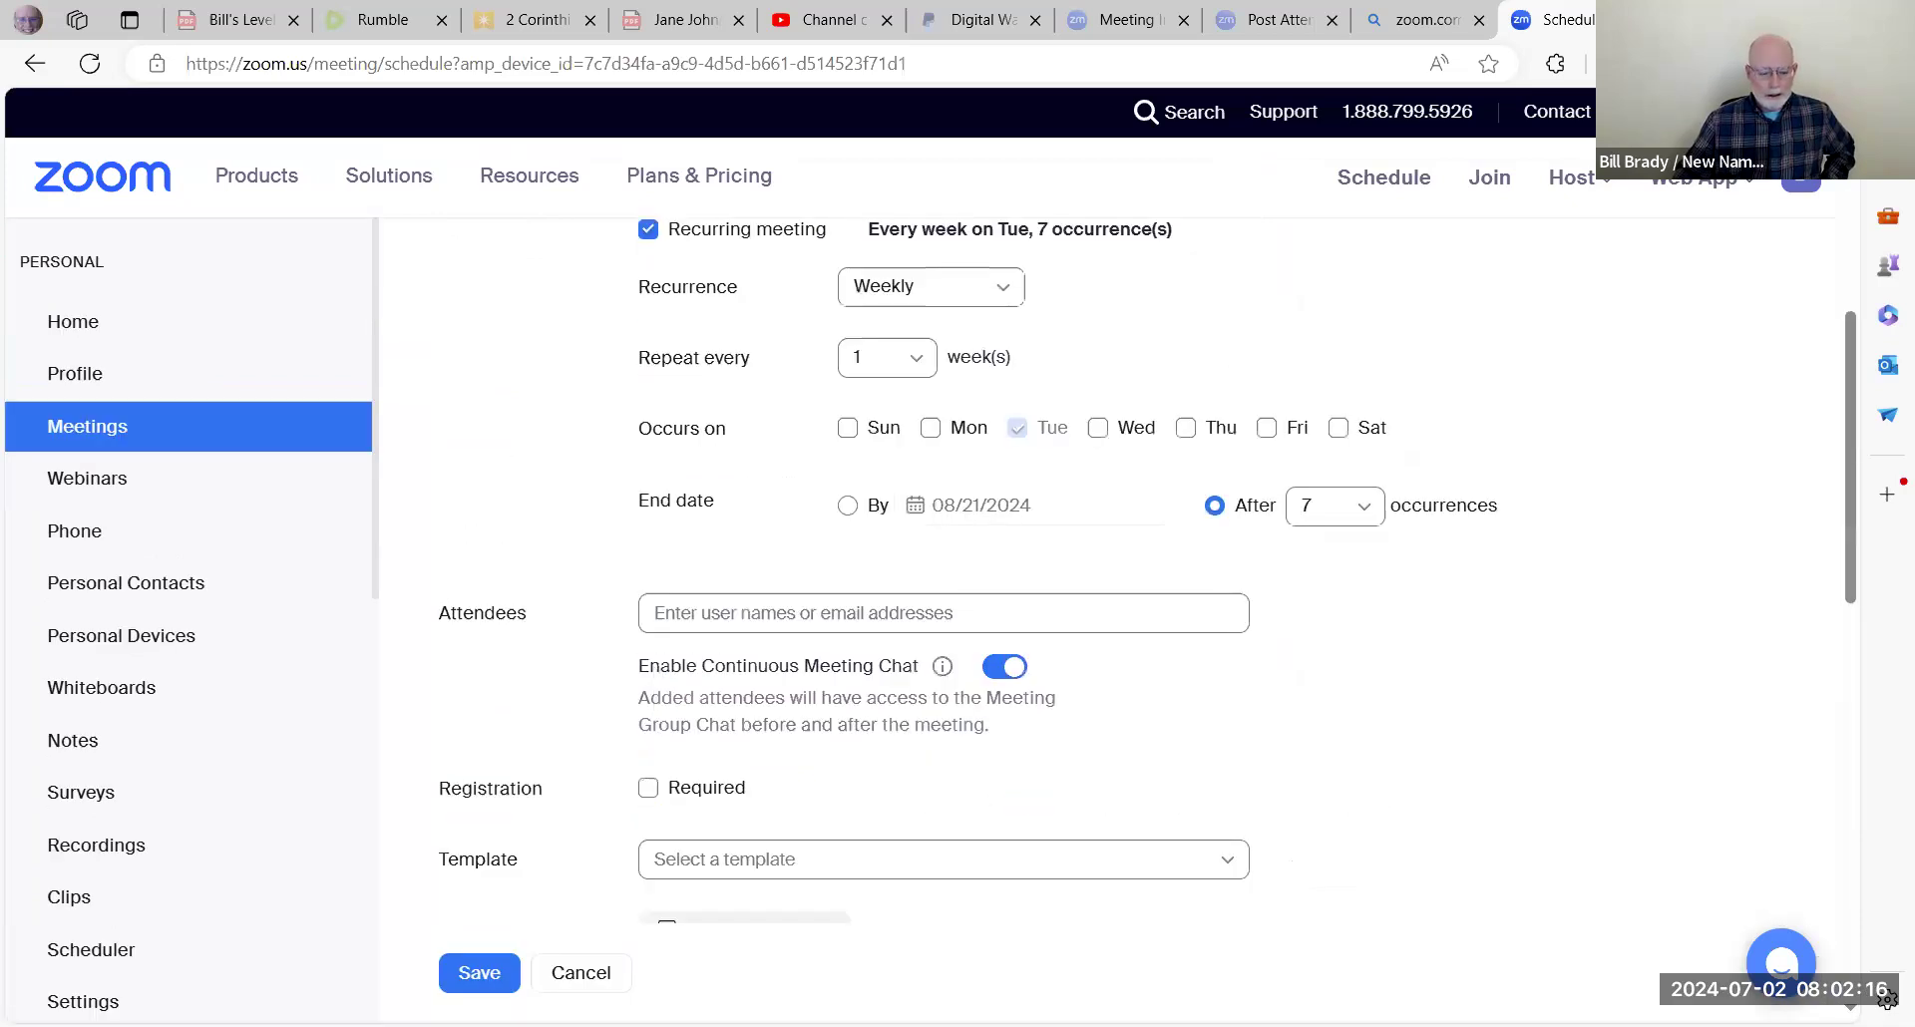
click(472, 984)
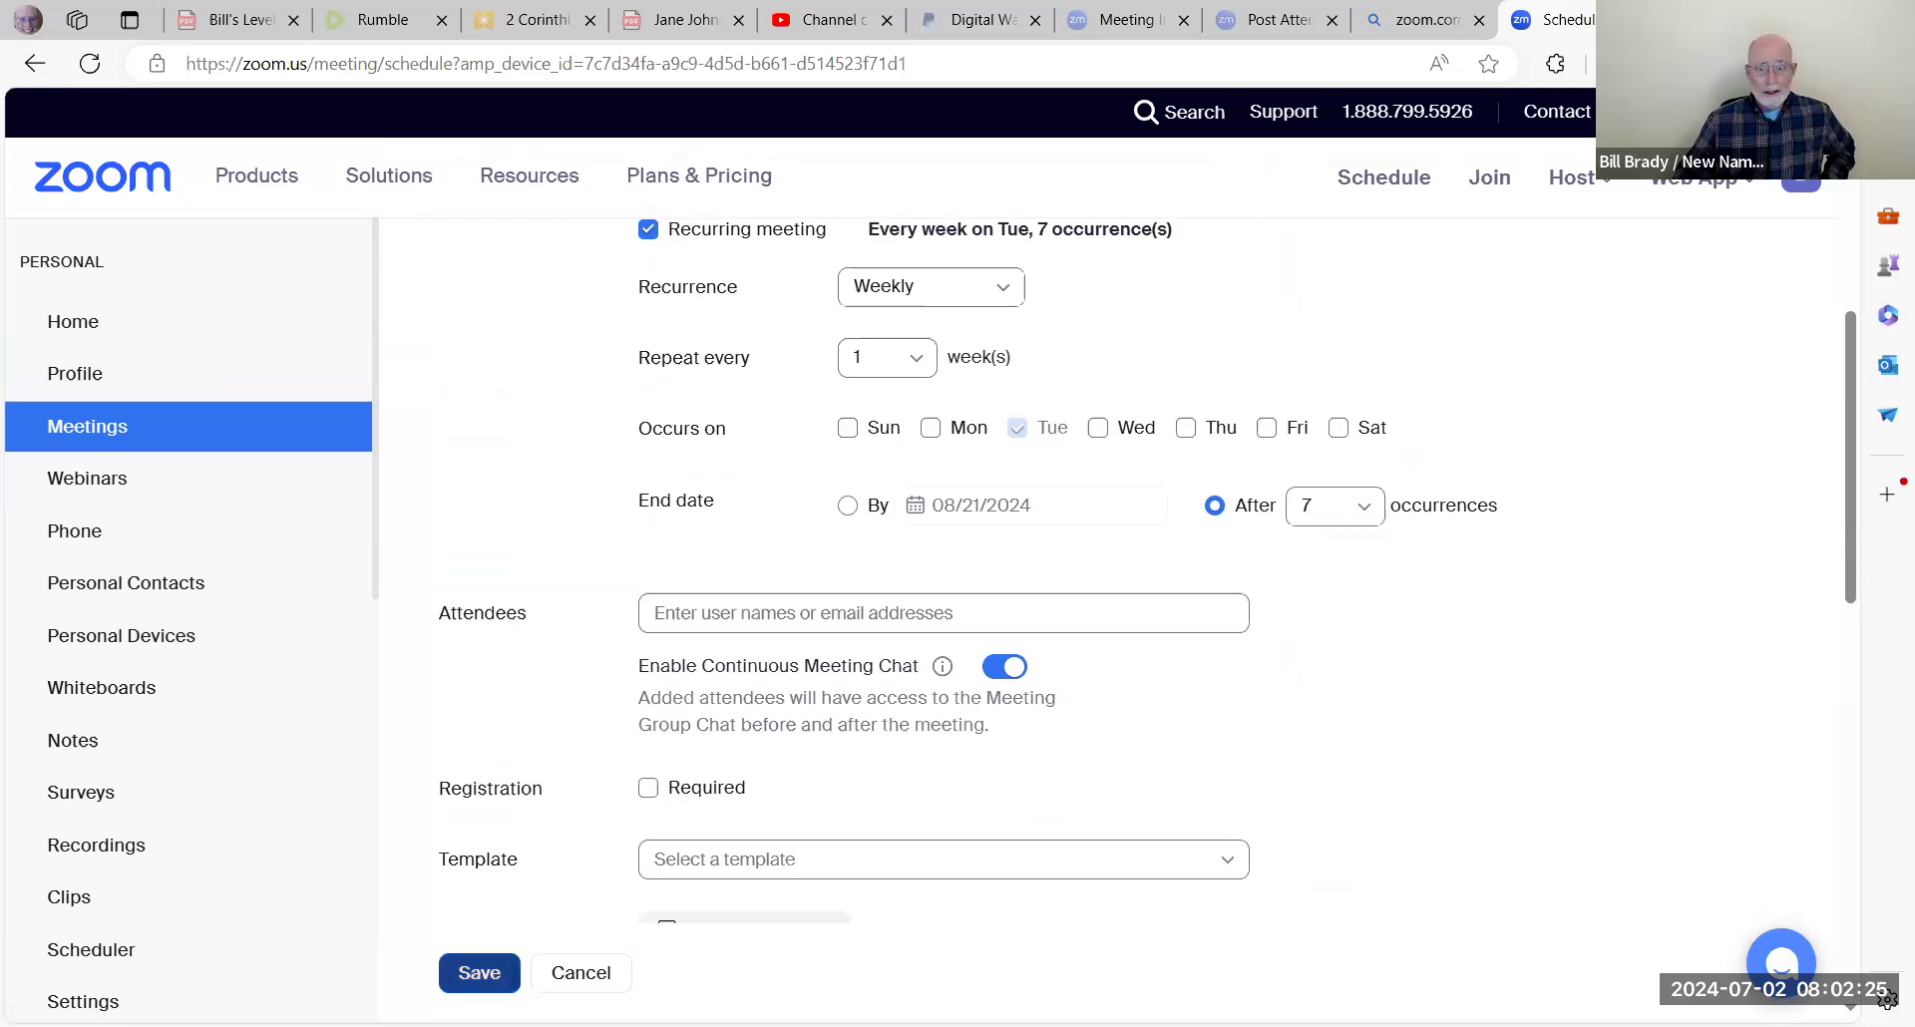
Step: Save 'Video of me speaking' and review its invite link and calendar options
click(479, 972)
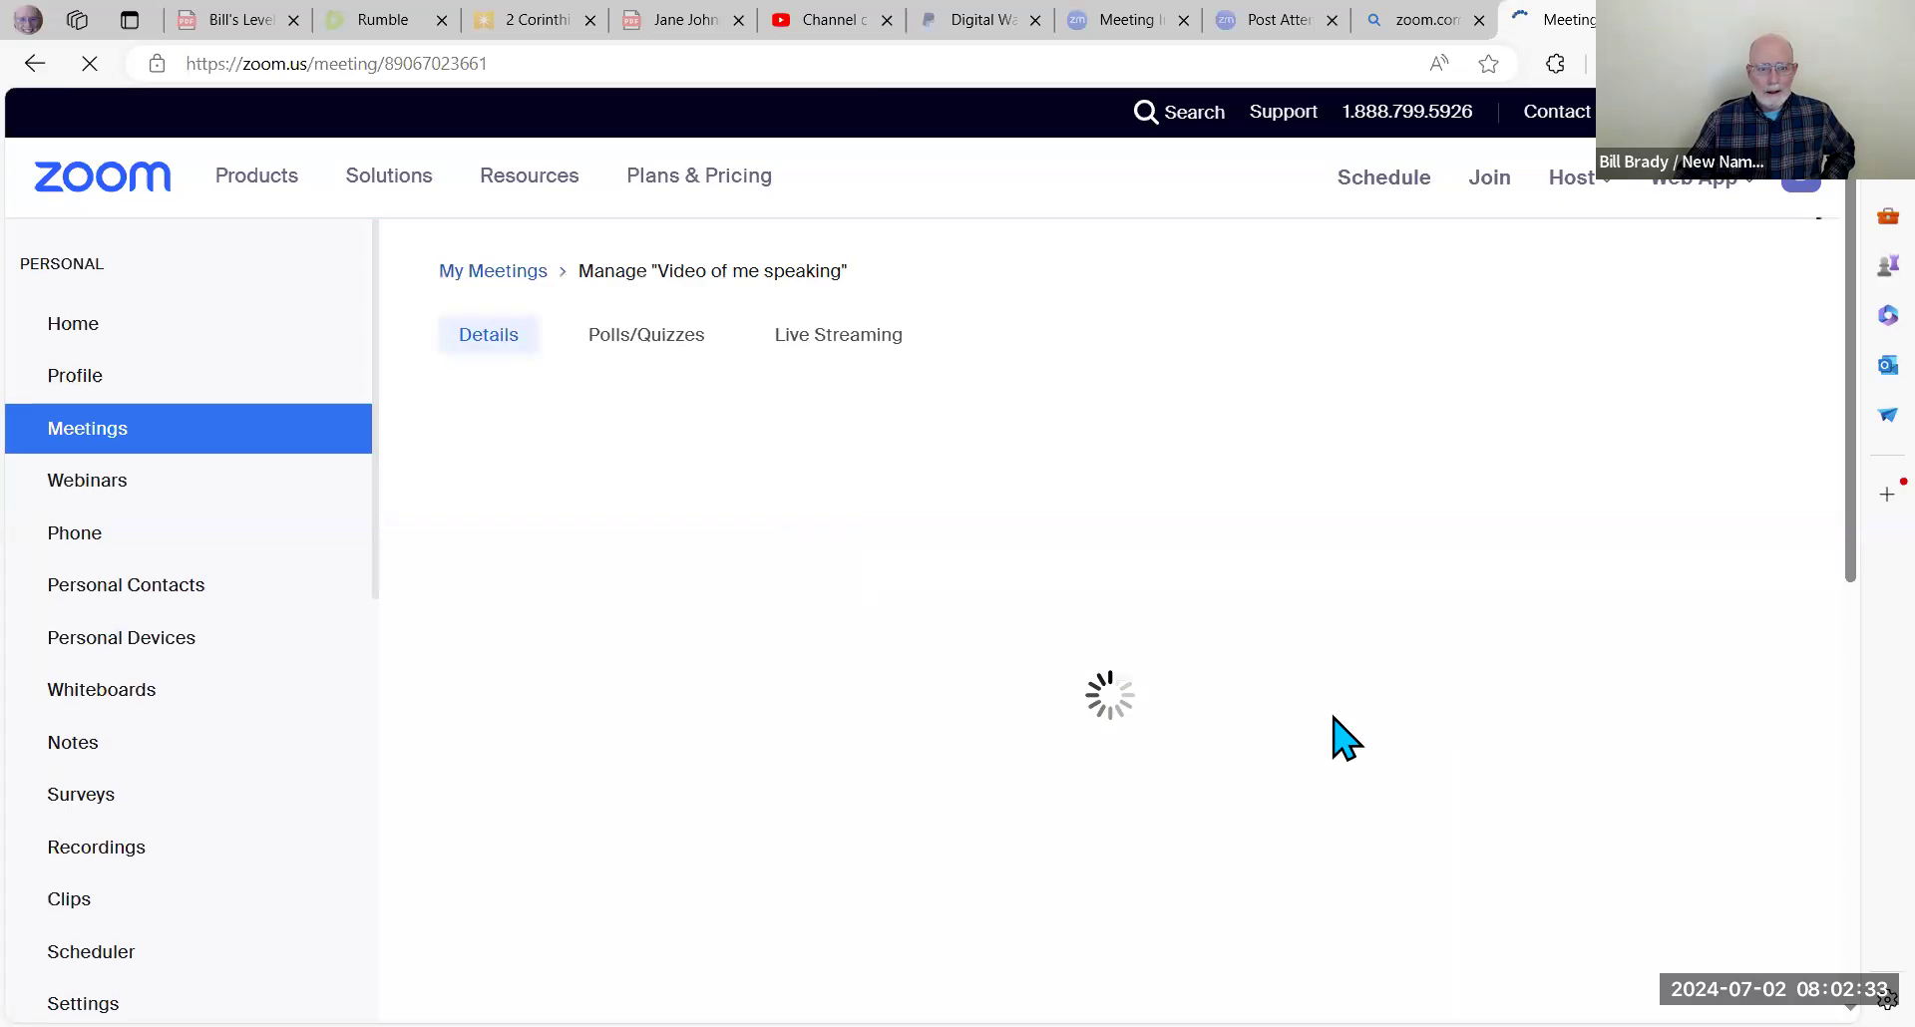
scroll(1192, 583, down, 3)
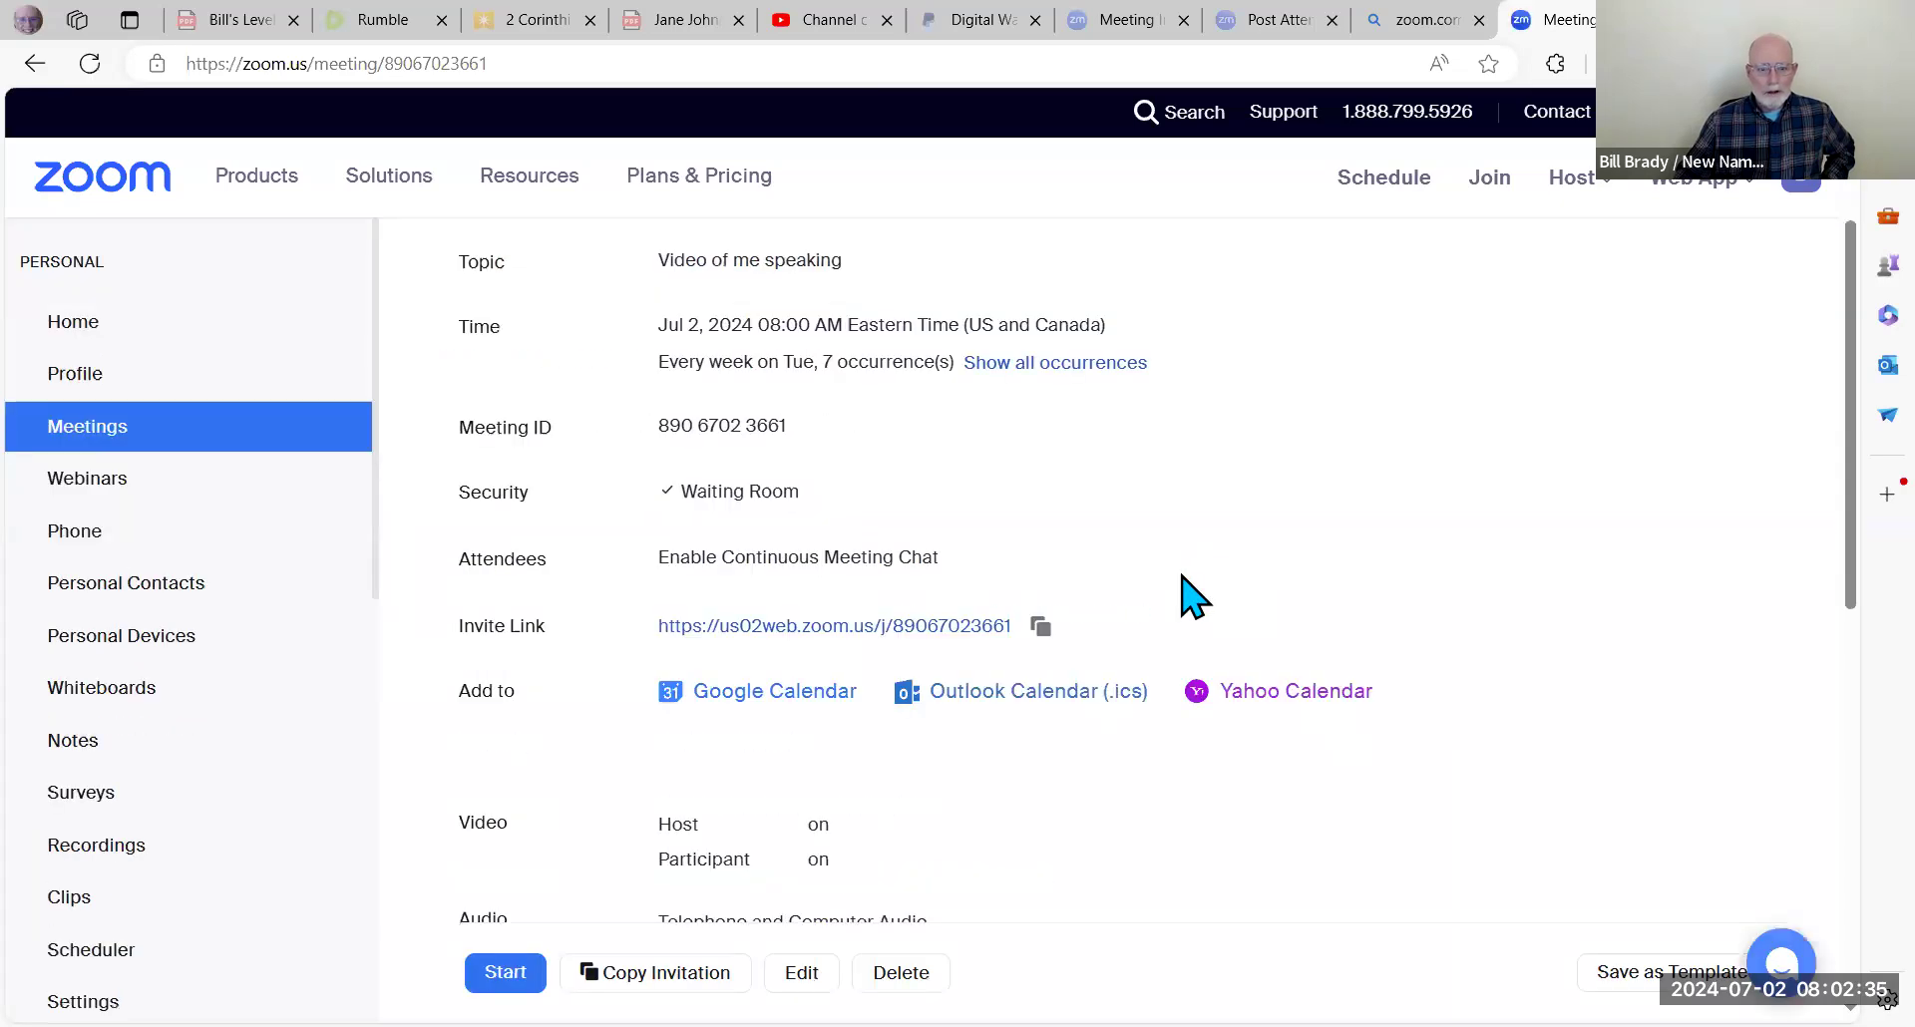
scroll(858, 498, up, 1)
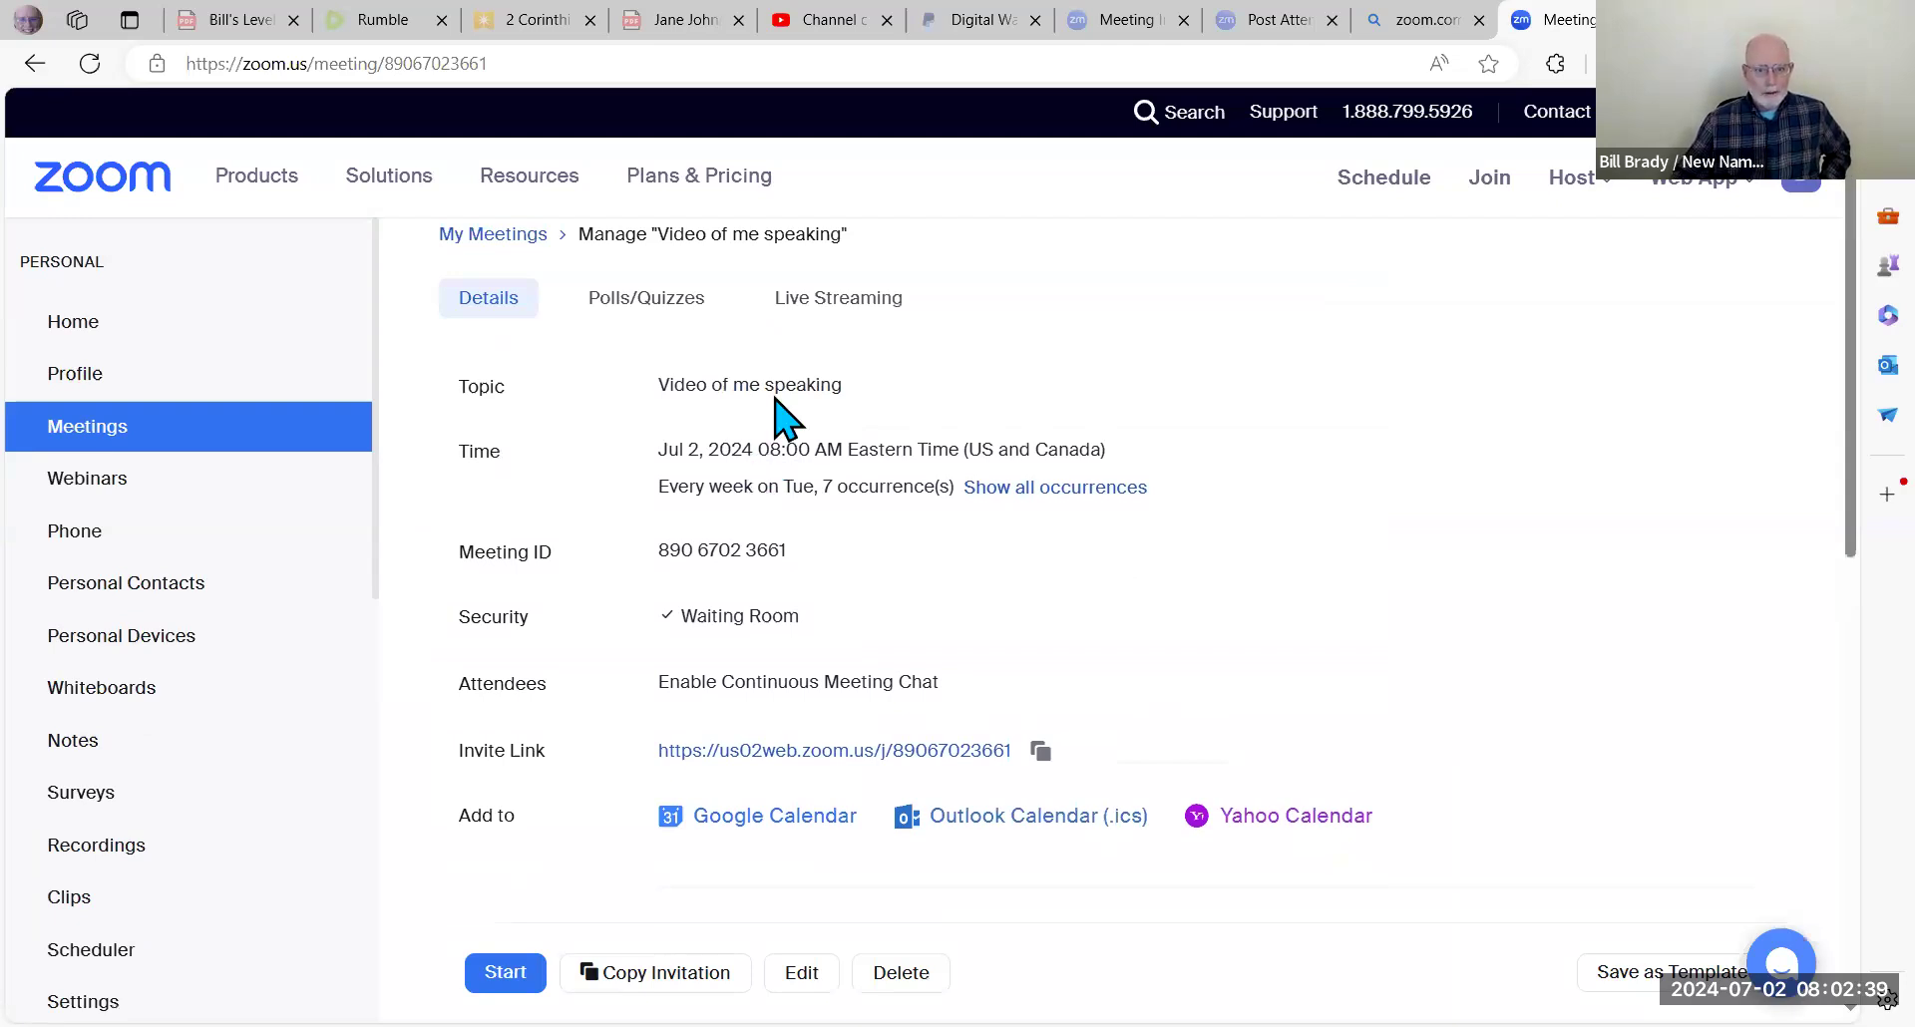
scroll(713, 638, down, 3)
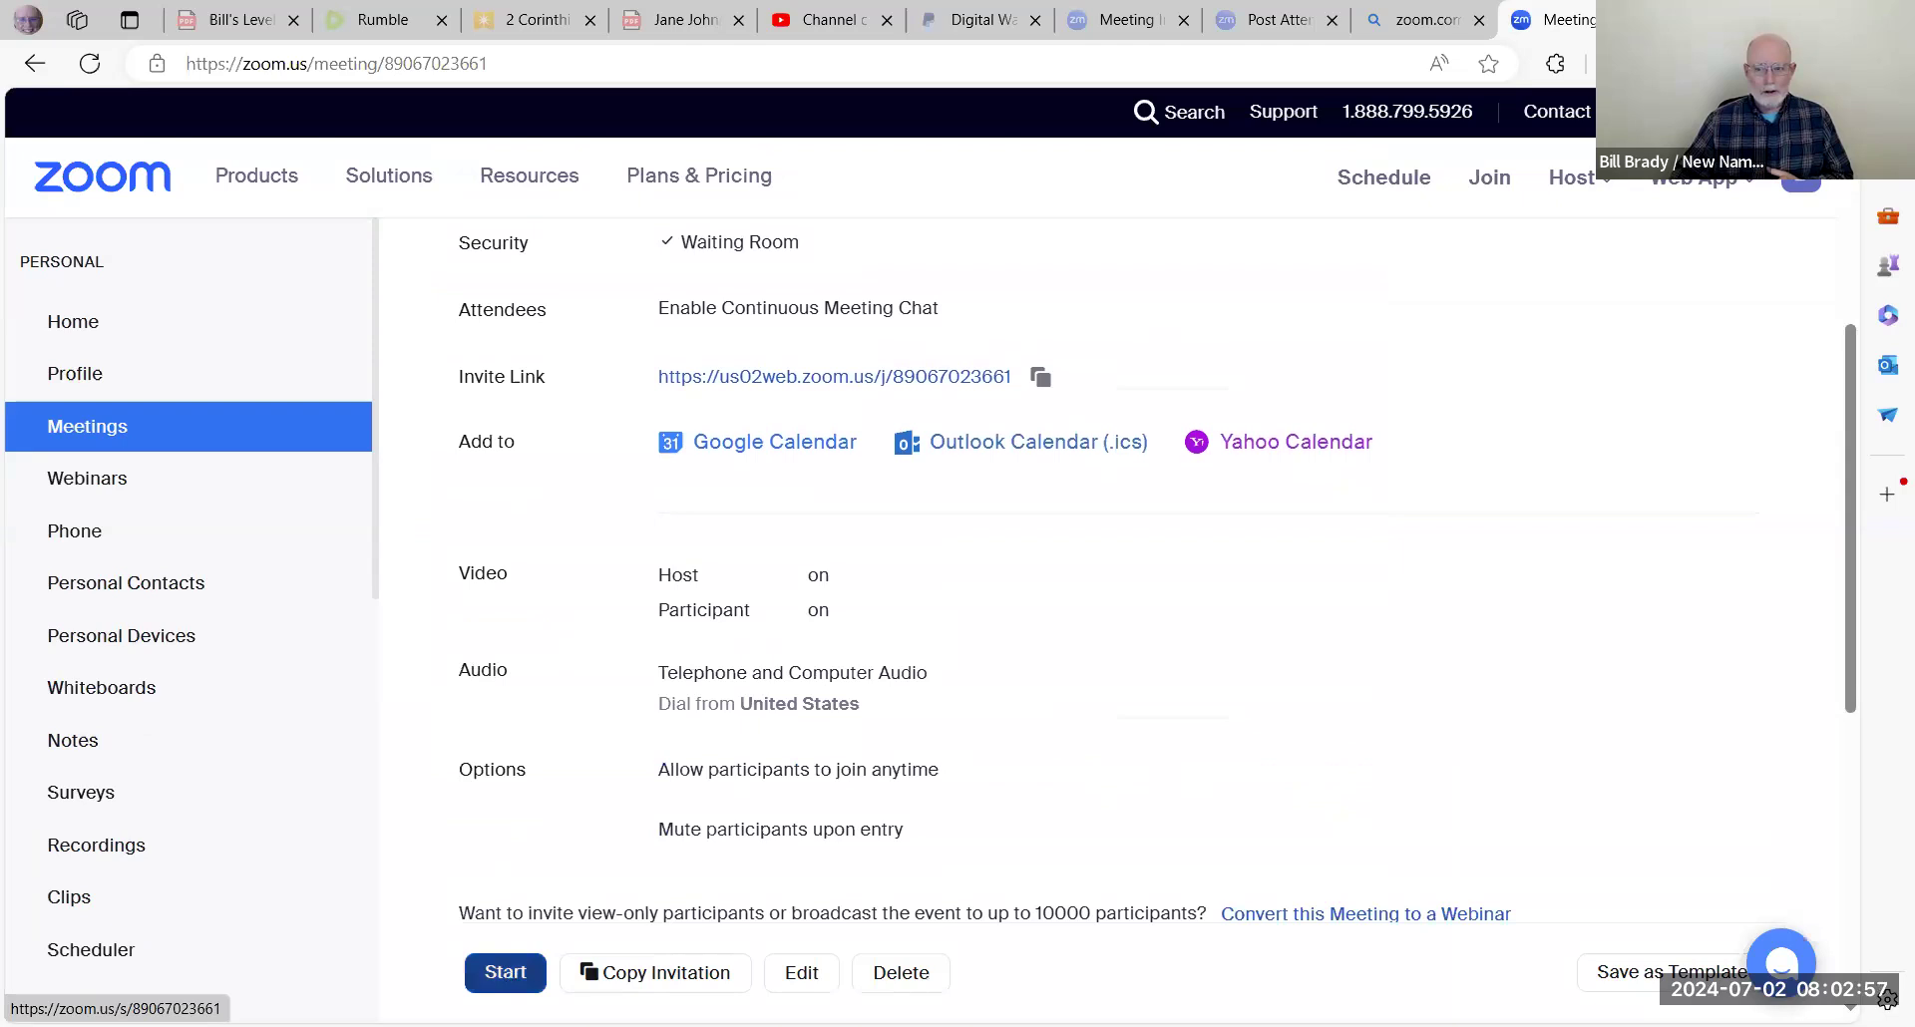
Step: Start 'Video of me speaking' and allow the browser to open Zoom Meetings
click(506, 972)
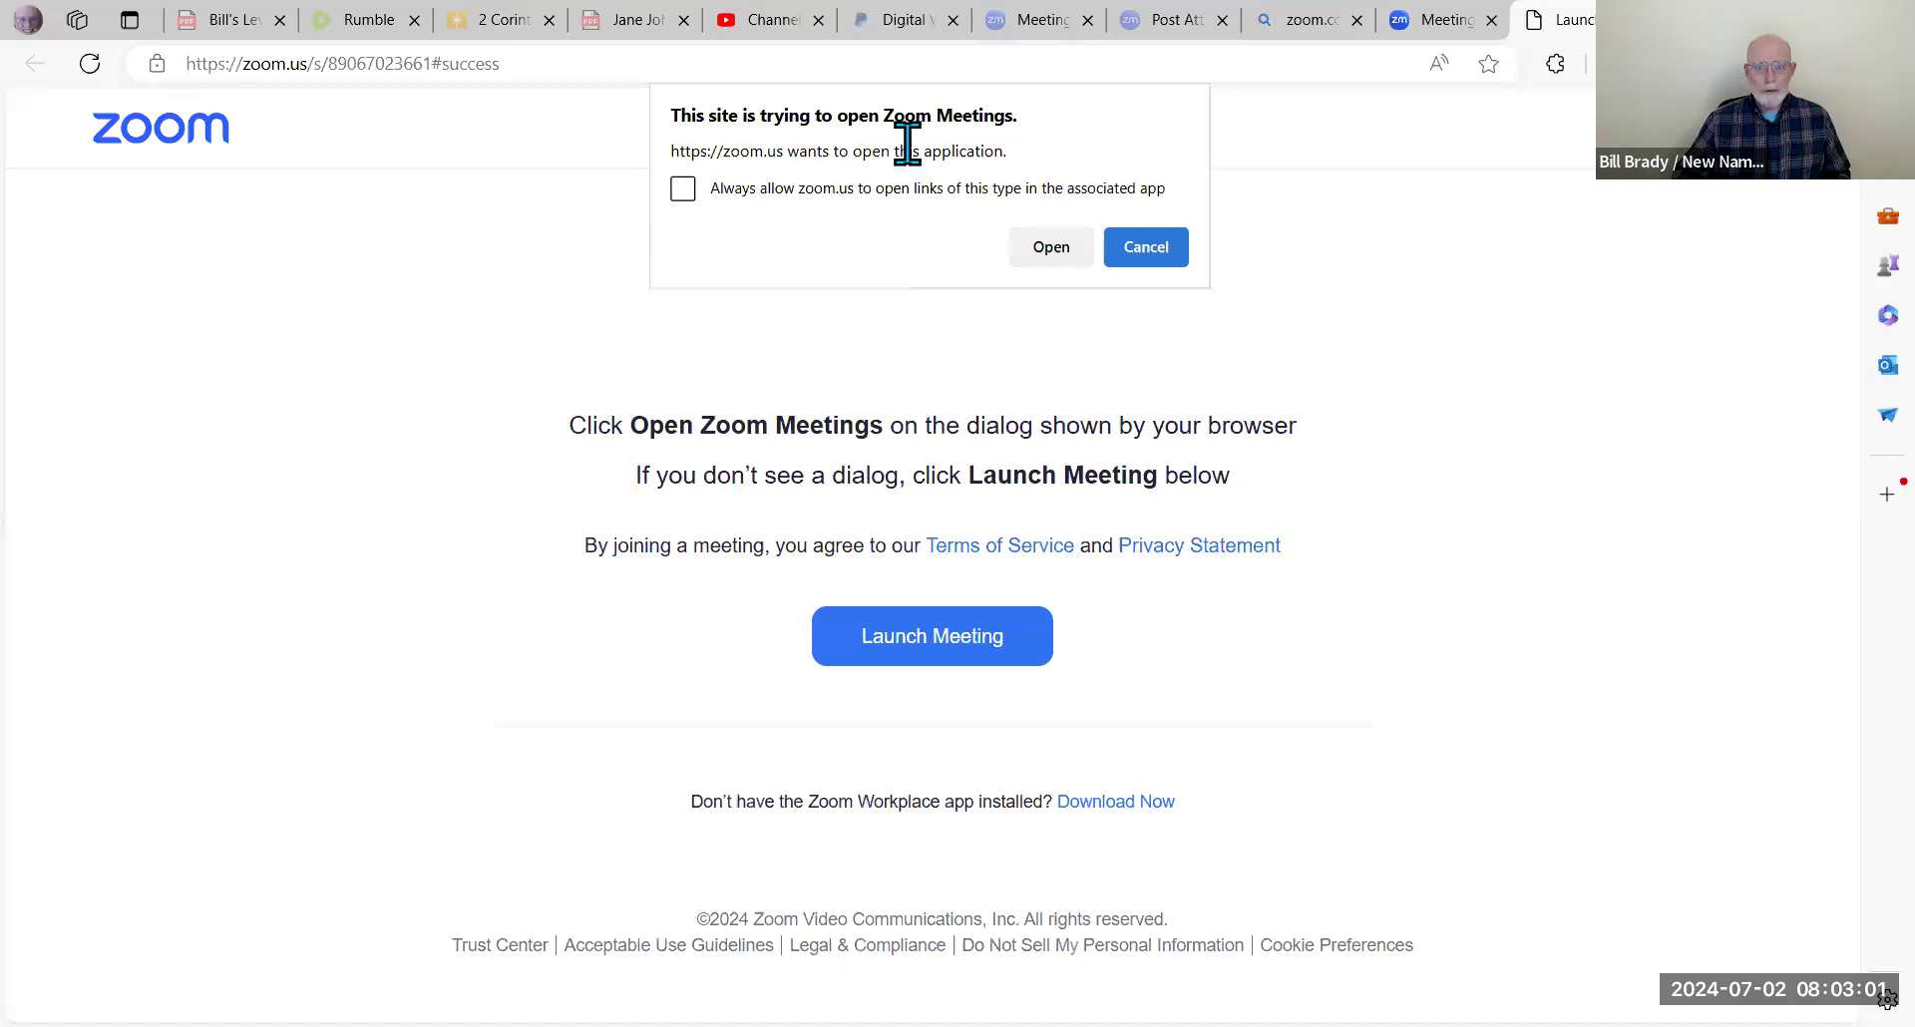
click(1047, 247)
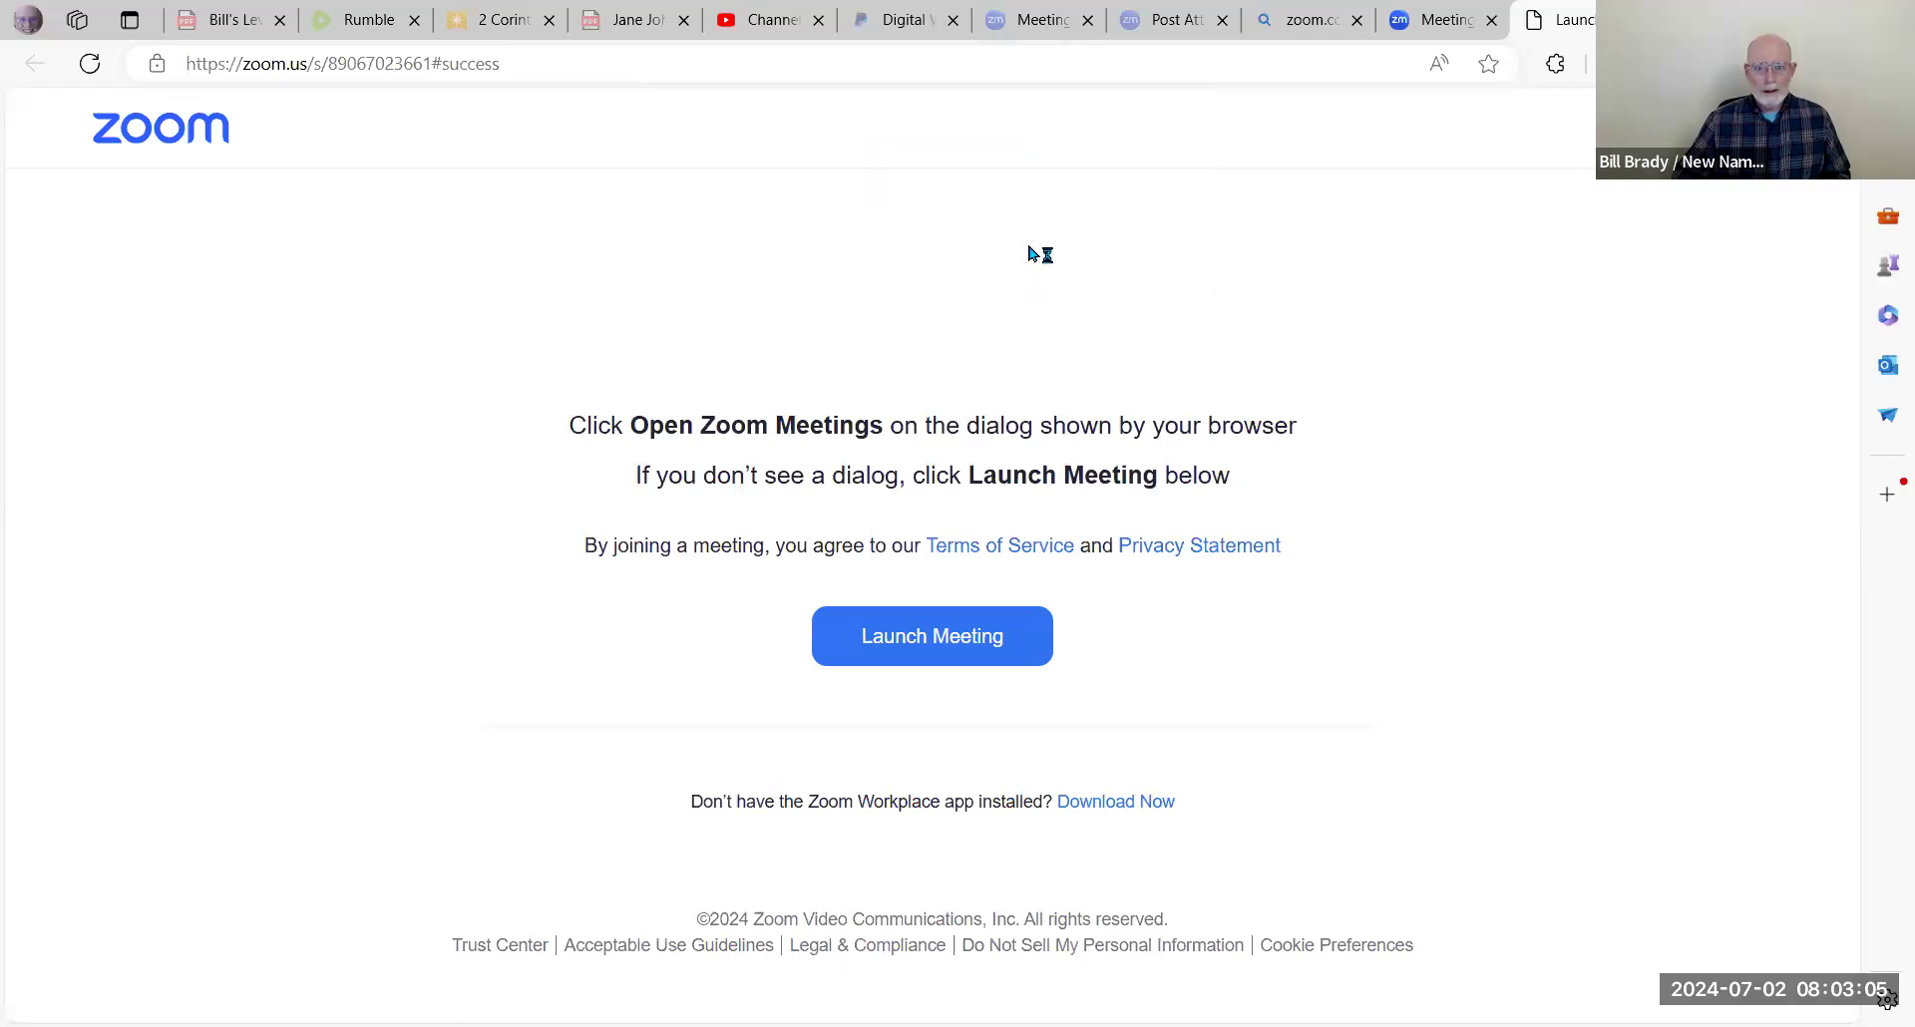